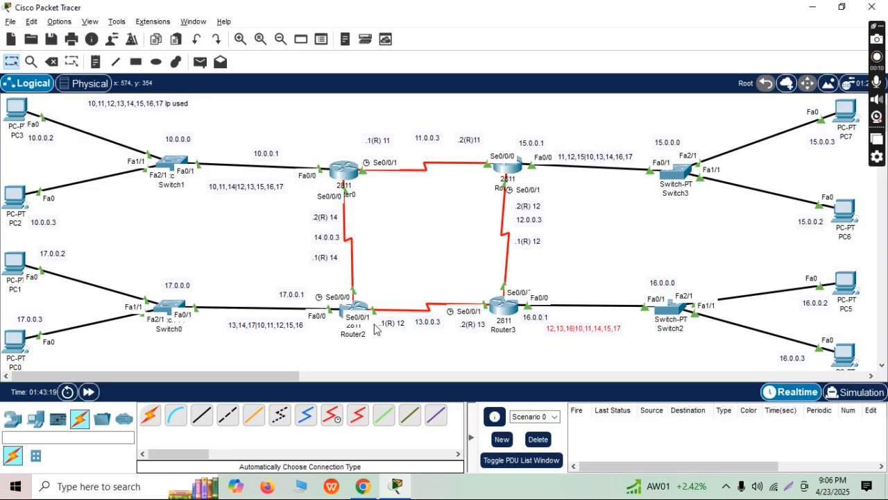
Open Router2's command line and enter global configuration mode with "en" and "config t"
left_click(356, 308)
left_click(660, 398)
key("Return")
key("Return")
type("en")
key("Return")
type("confo")
key("BackSpace")
type("ig t")
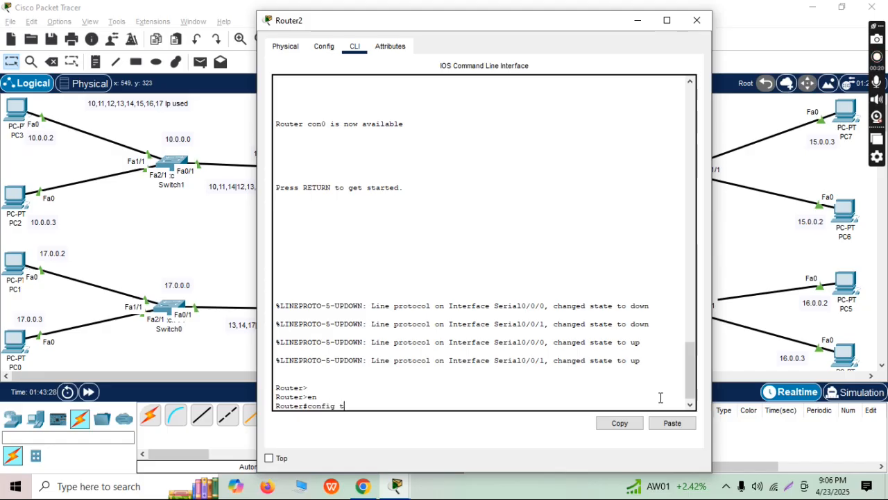
key("Return")
Narrow Router2's configuration window and move it aside to uncover the network topology around Router2
left_click_drag(712, 286, 508, 292)
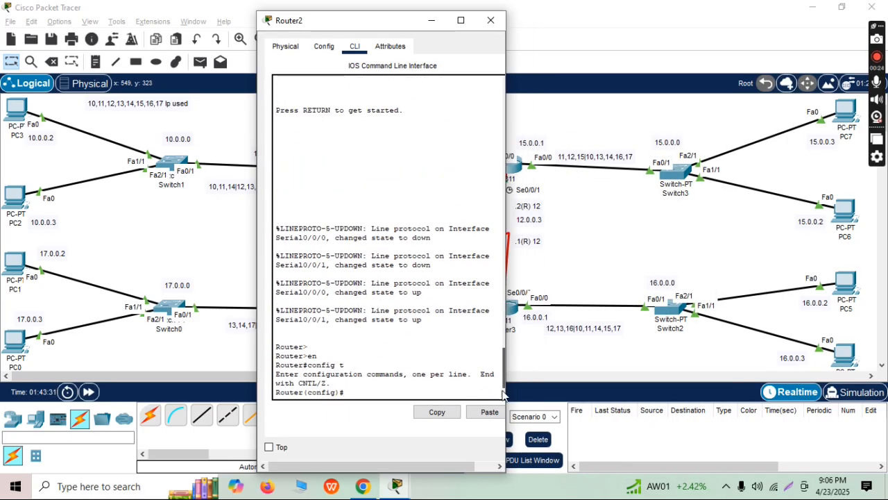
left_click_drag(352, 24, 521, 0)
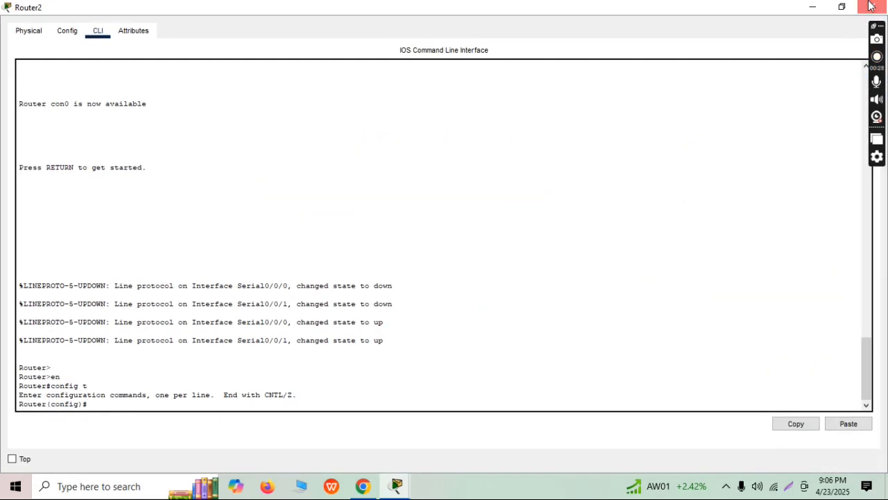
left_click(871, 6)
left_click(362, 314)
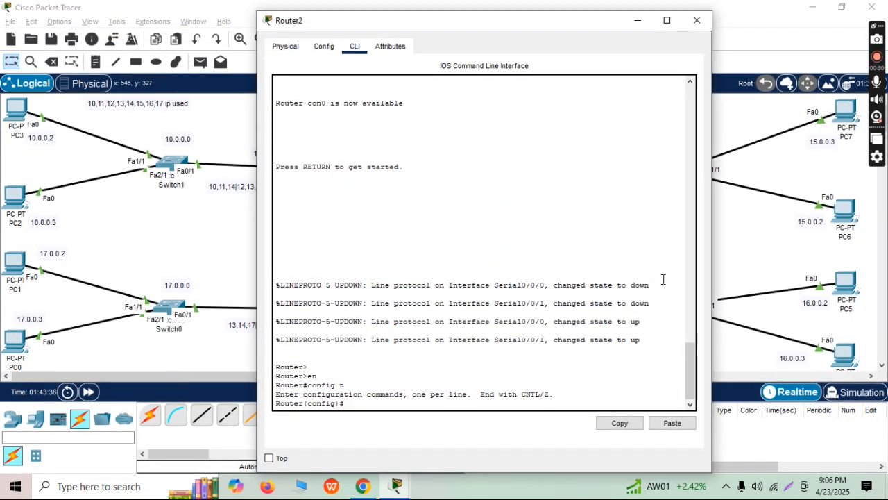
left_click_drag(711, 285, 587, 374)
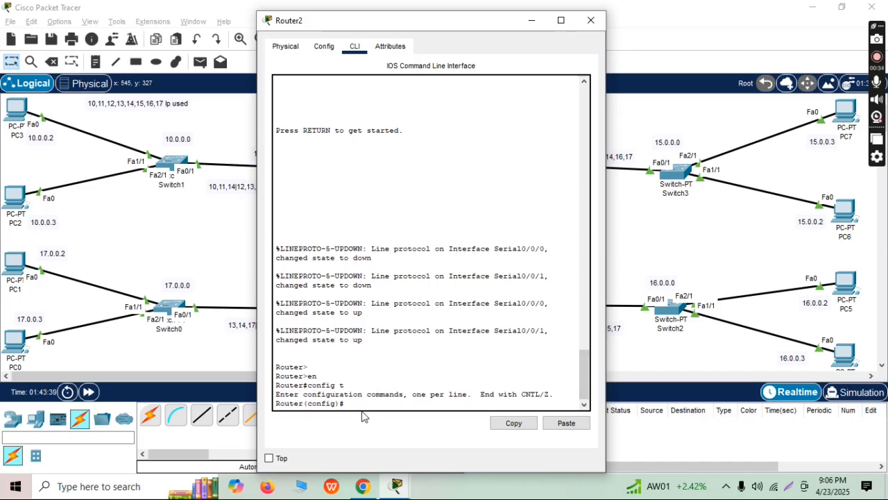
left_click_drag(426, 26, 556, 16)
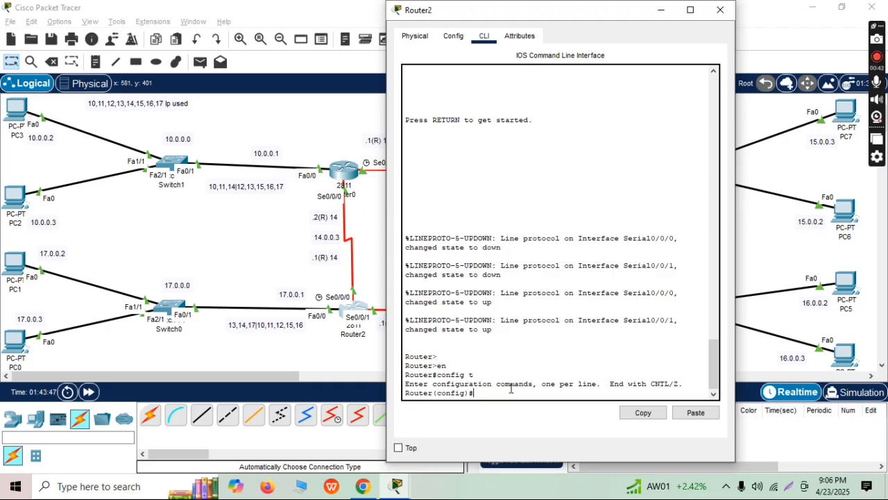
Add a static route on Router2 to 10.0.0.0 255.0.0.0 with next hop 14.0.0.2
type("p route 10.0.0.0")
left_click_drag(582, 12, 673, 12)
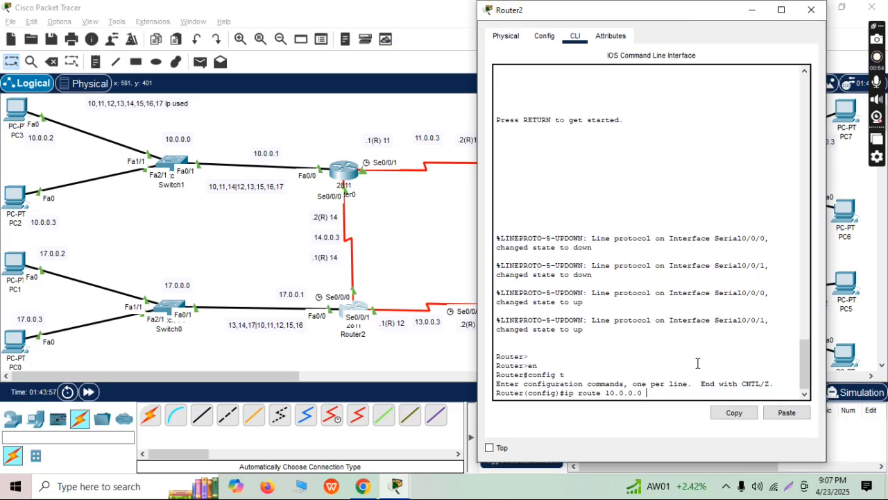
type("255.0.0.0")
type("14.0.0.2")
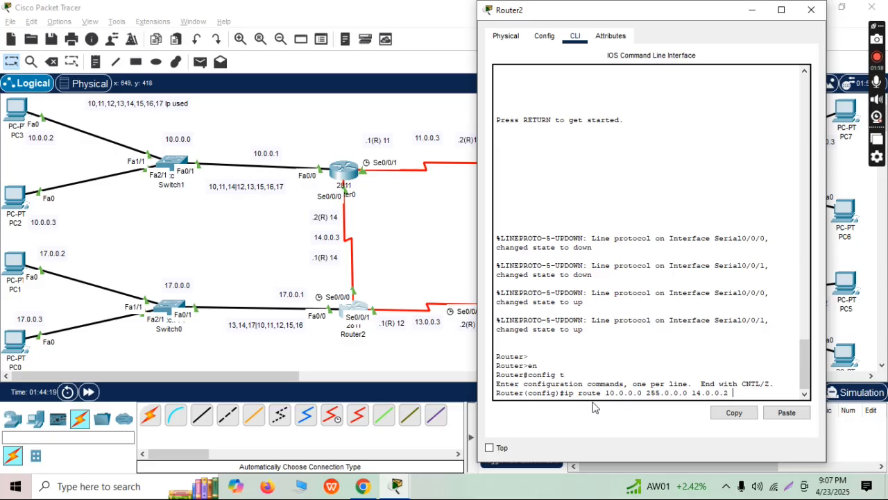
key("Return")
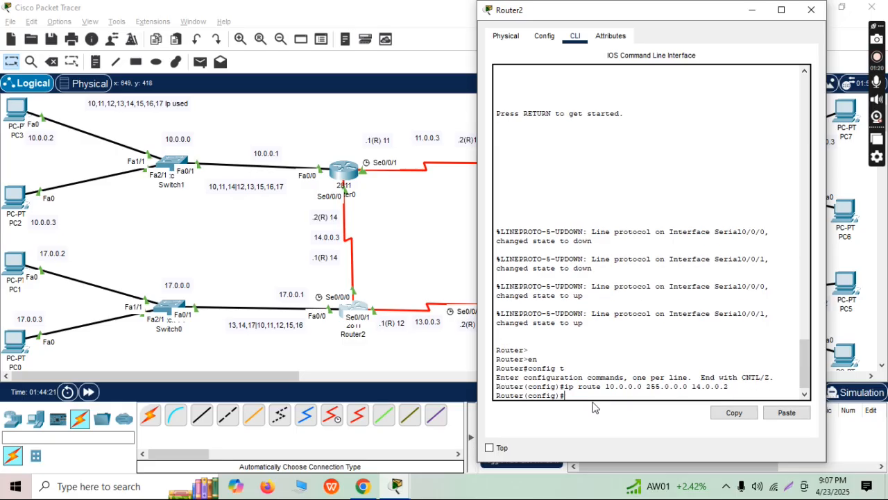
Add a second static route on Router2 to 10.0.0.0 255.0.0.0 with next hop 13.0.0.2
key("Up")
key("BackSpace")
key("BackSpace")
key("BackSpace")
type("3.0.0.2")
key("Return")
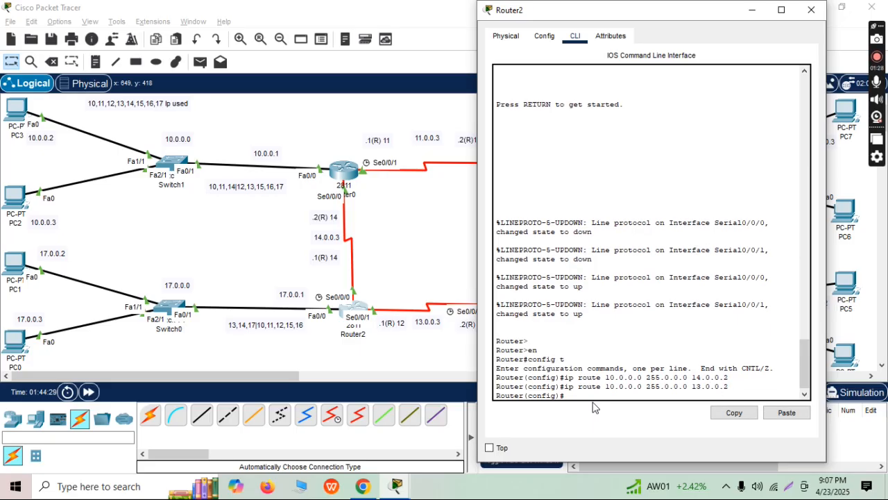
Add a static route on Router2 to 11.0.0.0 255.0.0.0 with next hop 14.0.0.2
type("ip route 11.0.0.0 255.0.0.0")
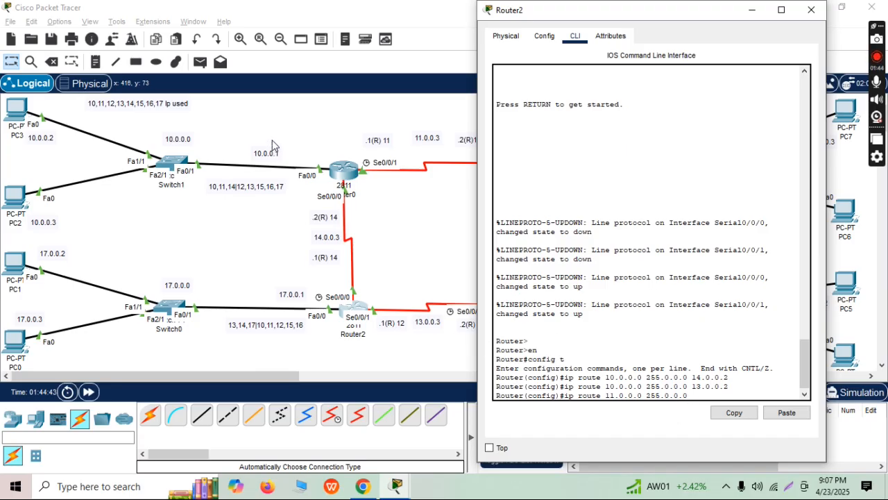
left_click_drag(686, 11, 742, 12)
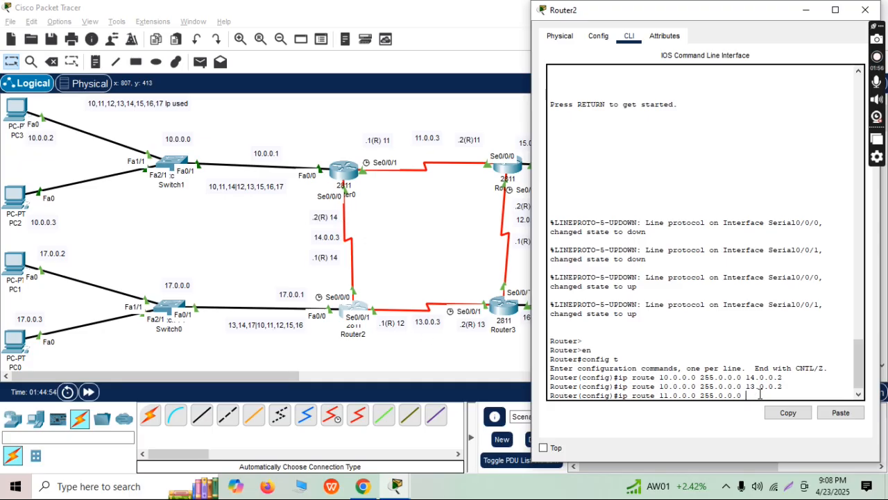
type("14.0.0.2")
key("Return")
Add a second static route on Router2 to 11.0.0.0 255.0.0.0 with next hop 13.0.0.2
key("Up")
key("BackSpace")
key("BackSpace")
key("BackSpace")
key("BackSpace")
key("BackSpace")
key("BackSpace")
type("3")
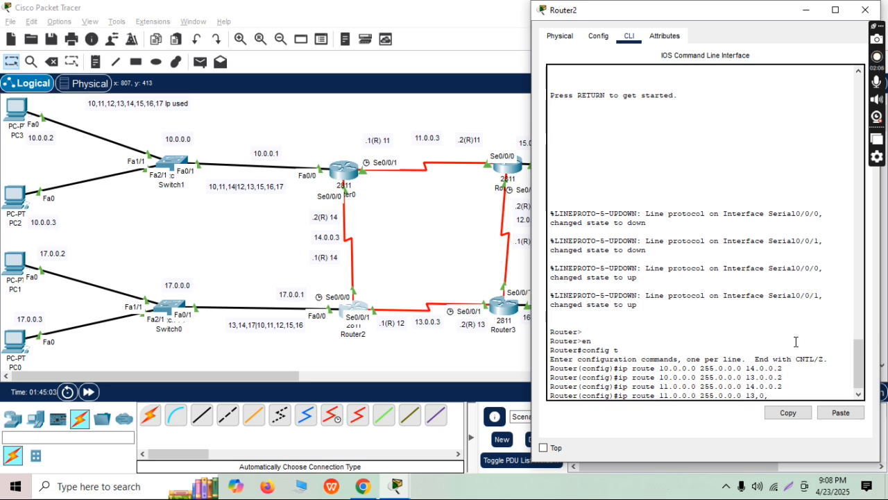
key("BackSpace")
type("0.0.2")
key("Return")
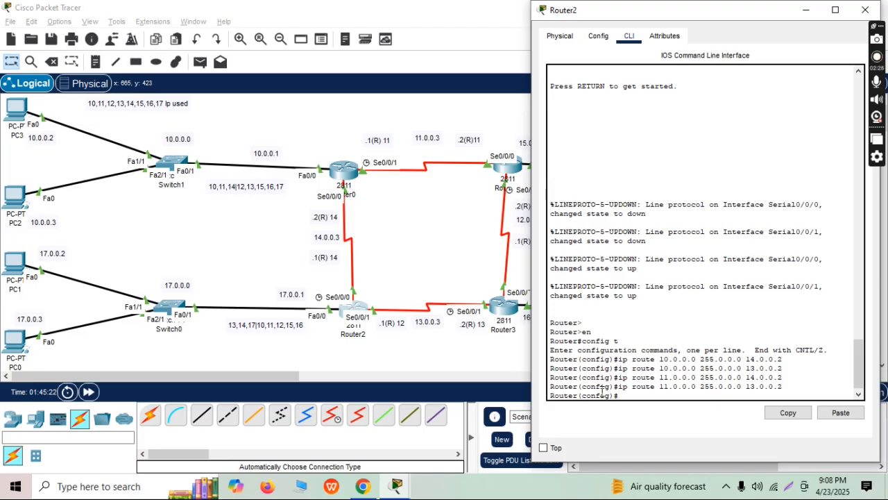
Add a static route on Router2 to 12.0.0.0 255.0.0.0 with next hop 13.0.0.2
type("ip route 12.0.0.0 255.0.0.0")
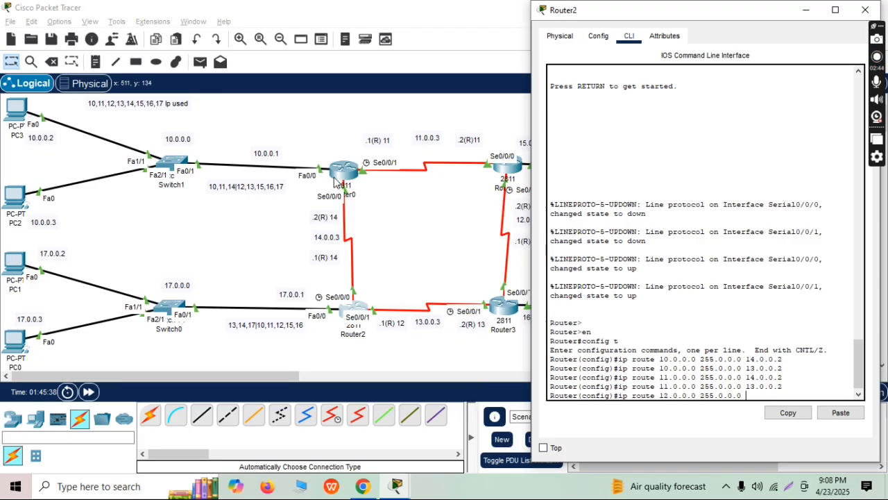
type("13.0.0.2")
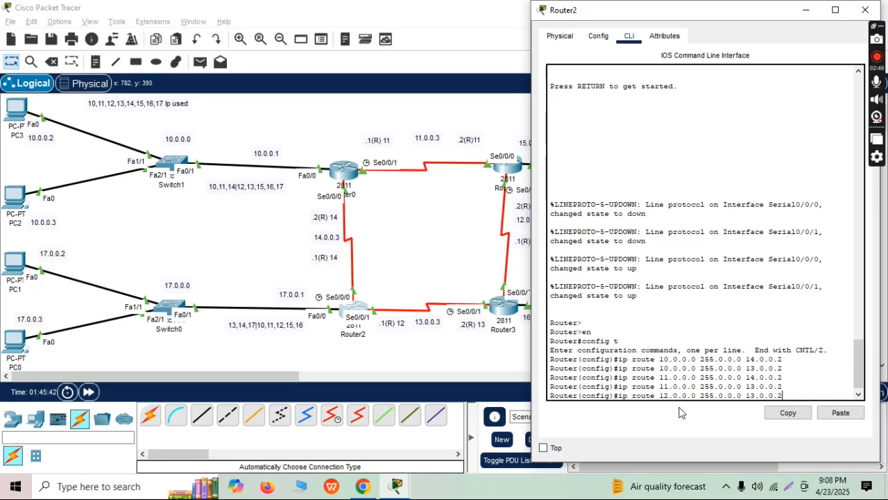
key("Return")
Add a second static route on Router2 to 12.0.0.0 255.0.0.0 with next hop 14.0.0.2
key("Up")
key("BackSpace")
key("BackSpace")
key("BackSpace")
key("BackSpace")
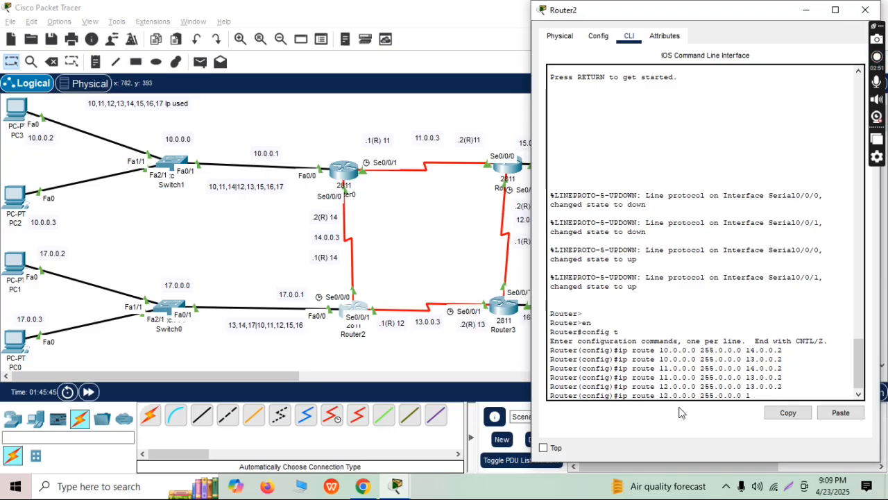
type("4.0.0.2")
key("Return")
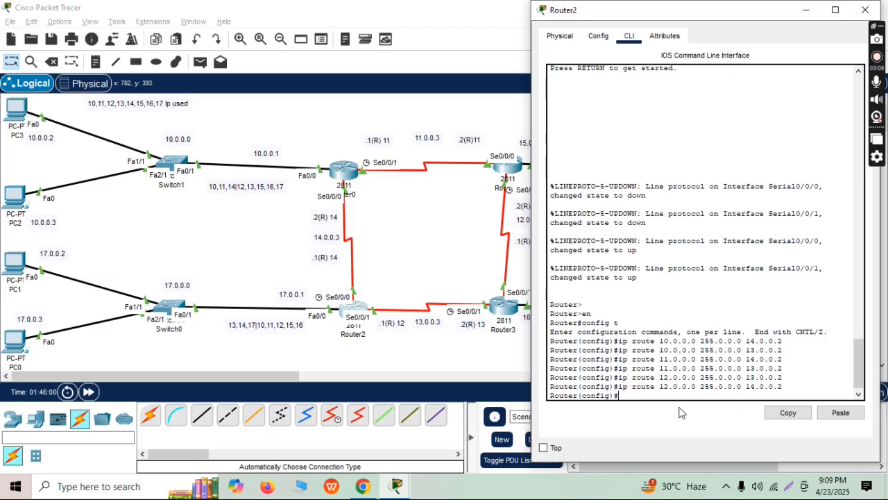
Add a static route on Router2 to 15.0.0.0 255.0.0.0 with next hop 14.0.0.2
type("ip")
type("route 15.0.0.0 255.0.0.0")
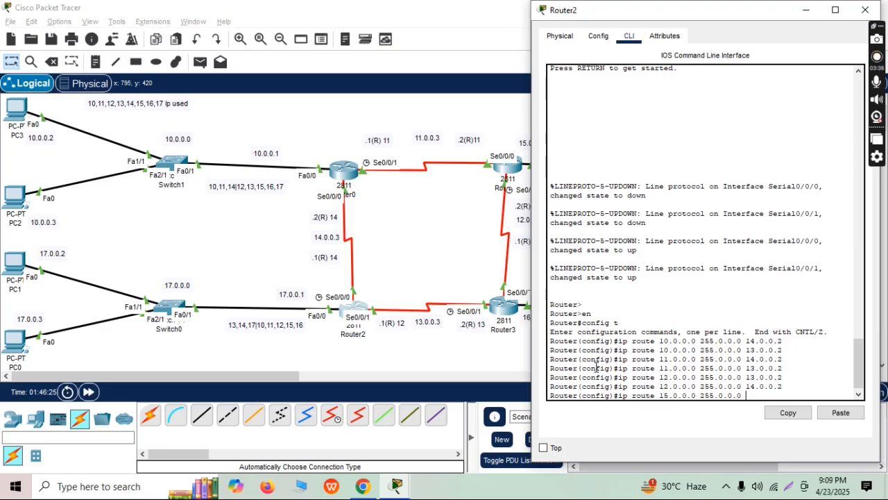
type("14.0.0.2")
key("Return")
Add a second static route on Router2 to 15.0.0.0 255.0.0.0 with next hop 13.0.0.2
key("Up")
key("BackSpace")
key("BackSpace")
key("BackSpace")
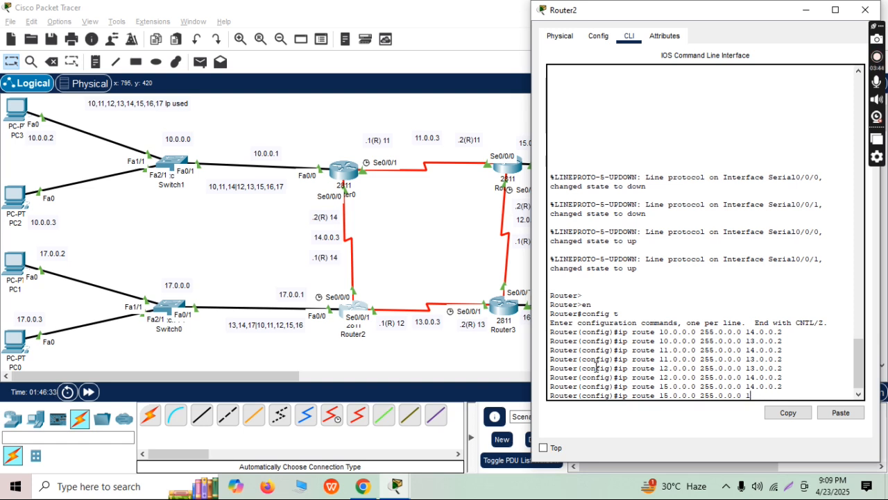
type("3.0.0.2")
key("Return")
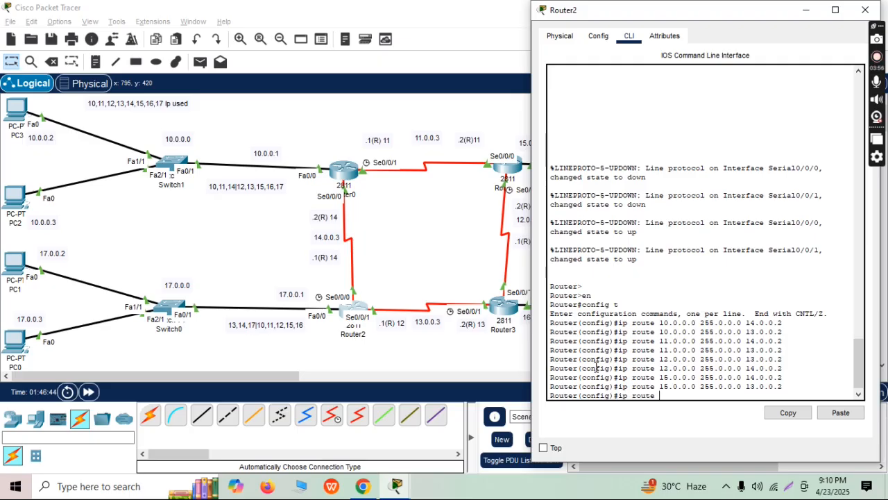
Add a static route on Router2 to 16.0.0.0 255.0.0.0 with next hop 13.0.0.2
type("6.0.0.0 255.0.0.")
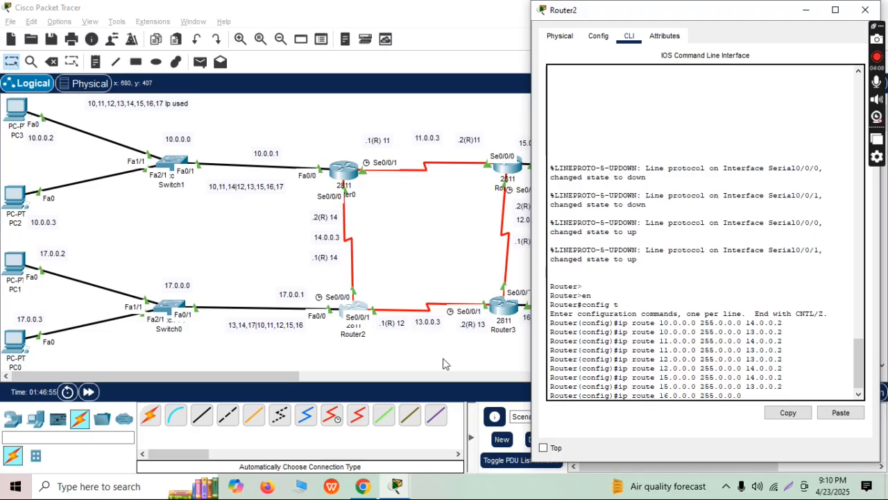
type("0.0.2")
key("Return")
Add a second static route on Router2 to 16.0.0.0 255.0.0.0 with next hop 14.0.0.2, and close the router's window
key("Up")
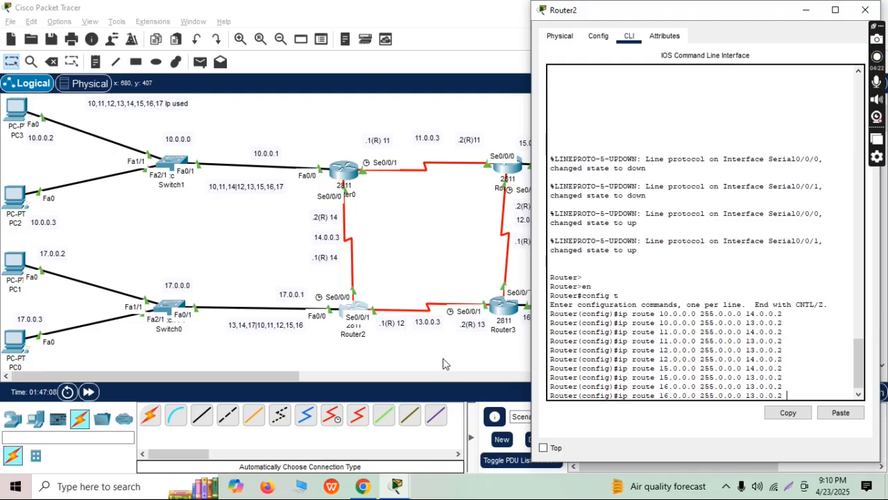
key("BackSpace")
key("BackSpace")
key("BackSpace")
key("BackSpace")
type("4.0.0.2")
key("Return")
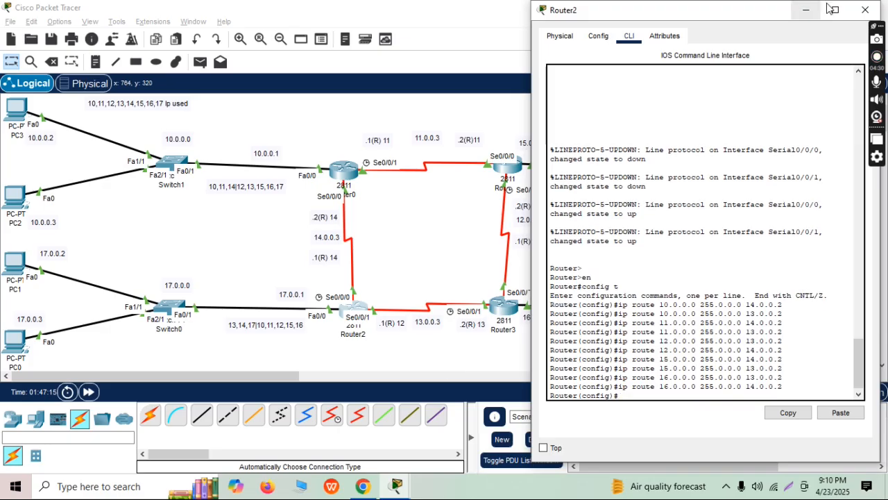
left_click(865, 9)
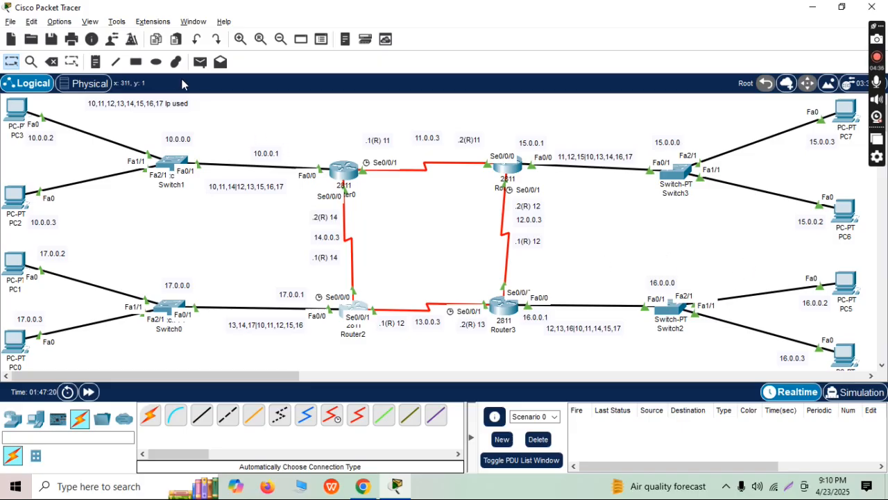
Test the connection from PC3 to Router0 with two simple PDUs and delete the scenario's PDU entries
left_click(200, 62)
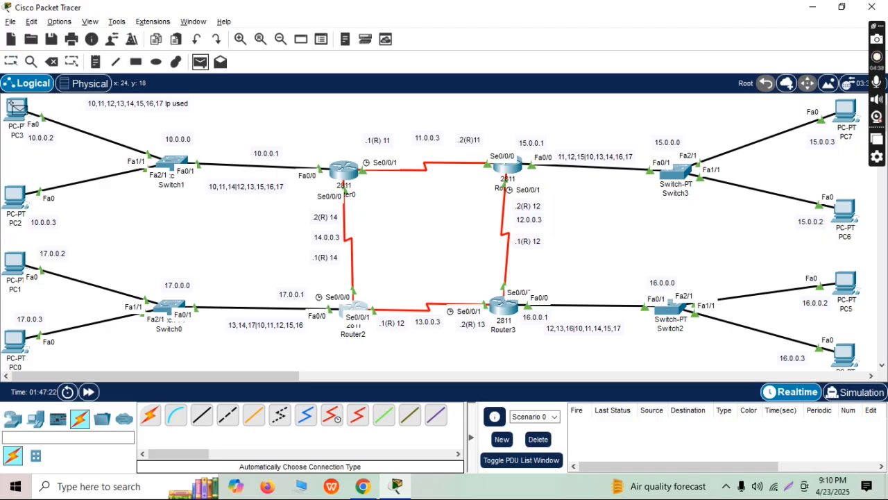
left_click(15, 108)
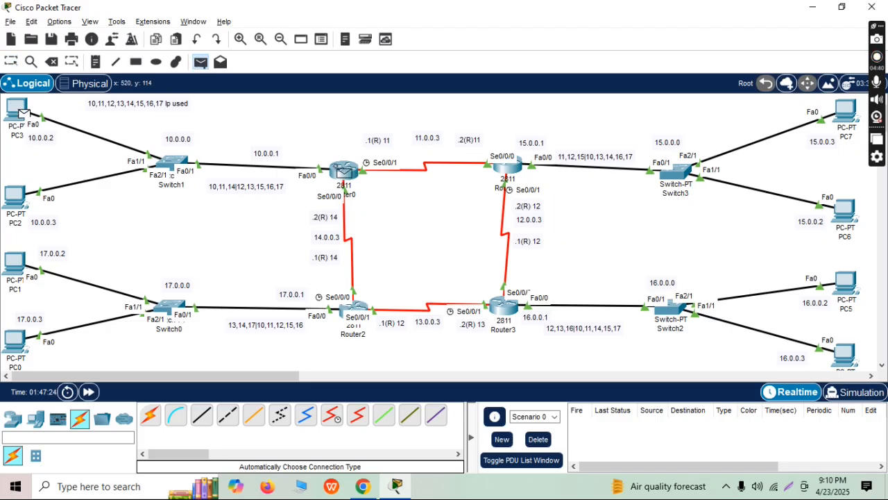
left_click(339, 171)
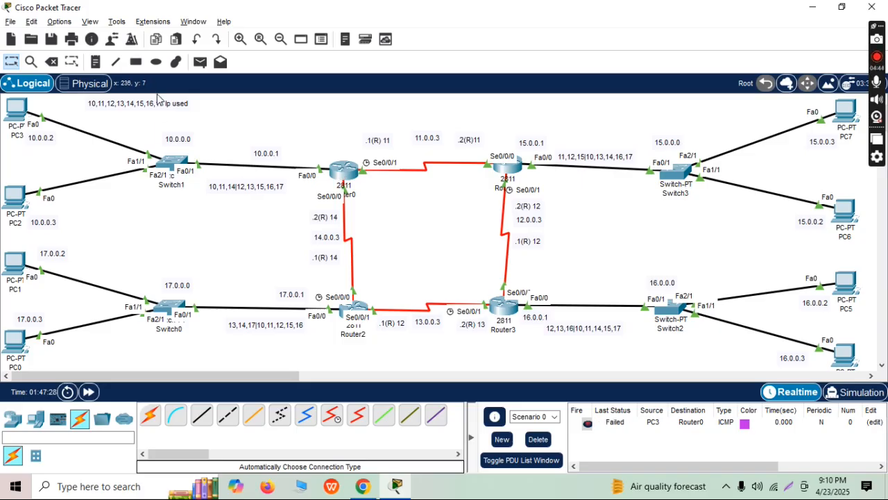
left_click(200, 62)
left_click(16, 106)
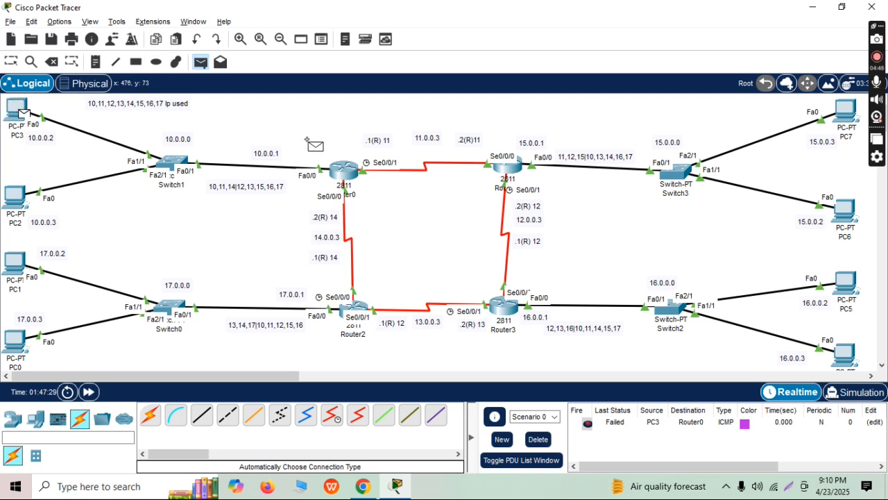
left_click(343, 171)
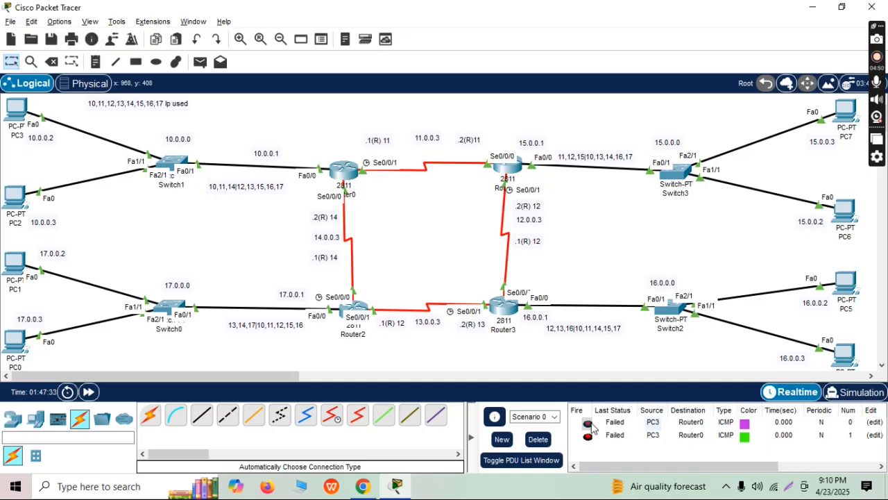
left_click(539, 440)
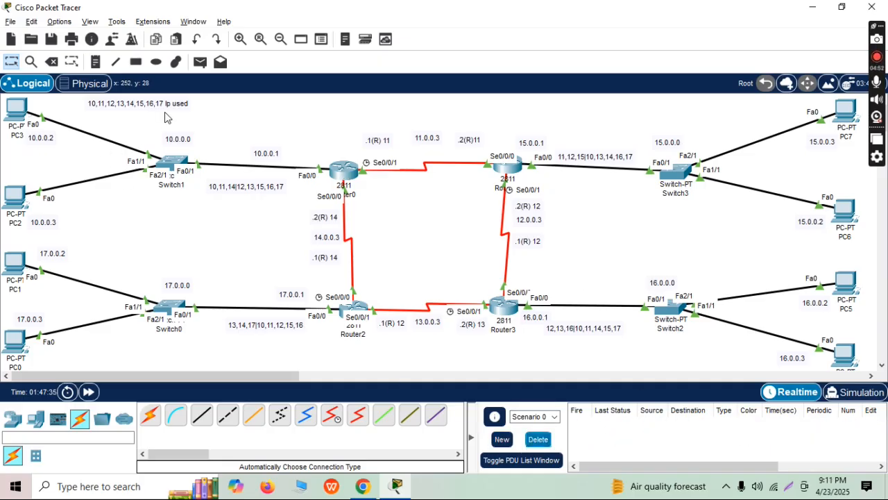
Send a simple PDU from PC3 to Router0
left_click(199, 62)
left_click(15, 106)
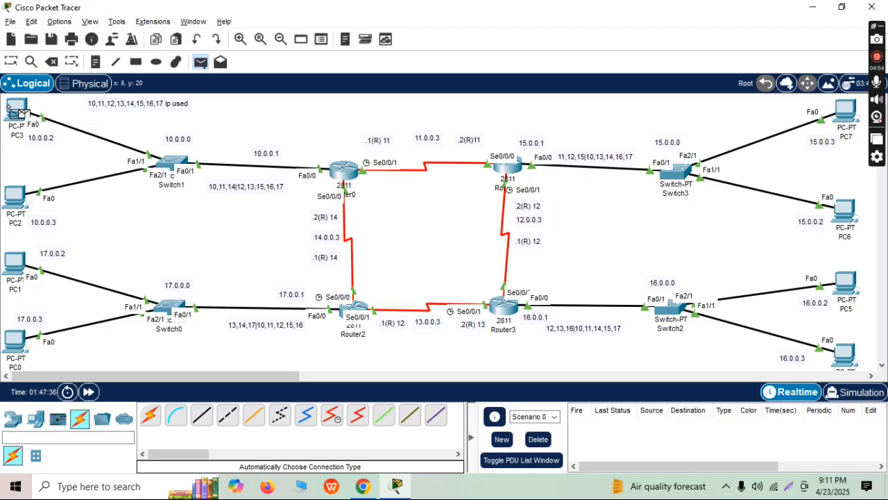
left_click(345, 169)
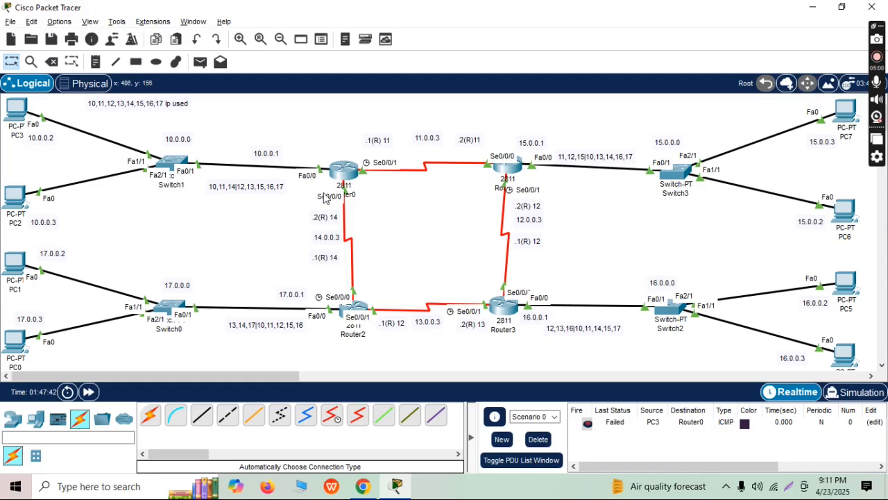
Test the connection from PC3 to Router1 with a simple PDU and delete the scenario's PDU entries
left_click(199, 62)
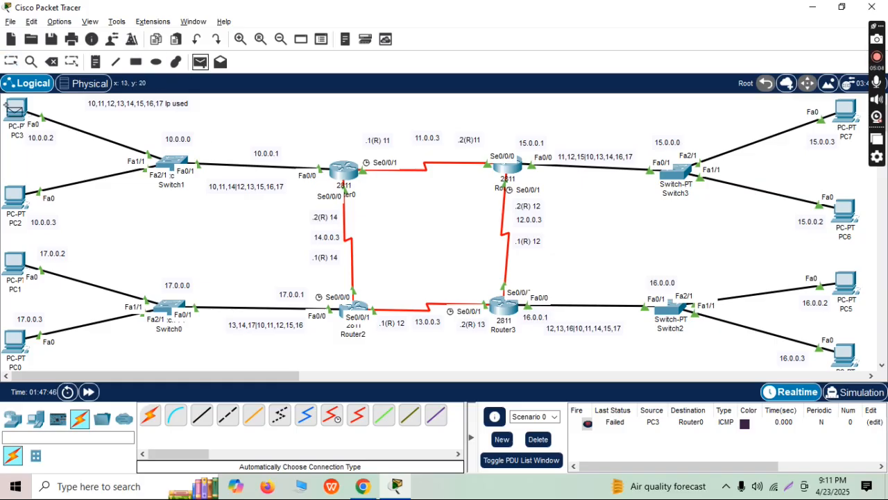
left_click(13, 108)
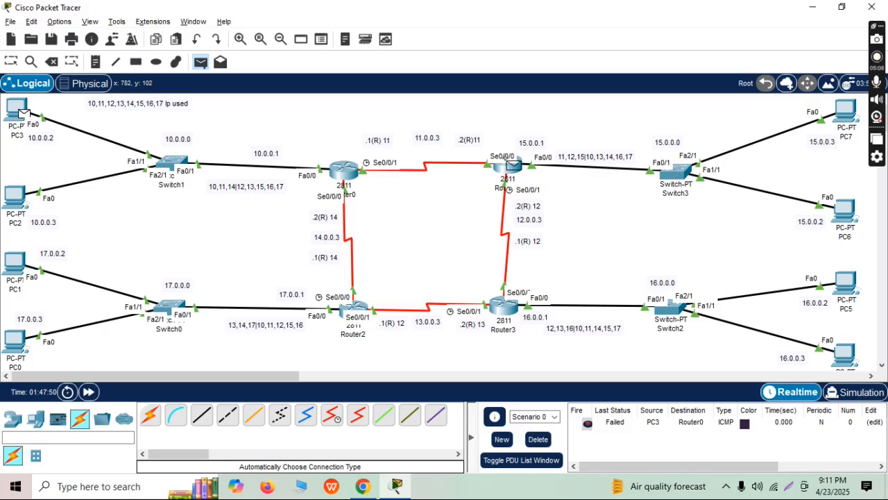
left_click(505, 167)
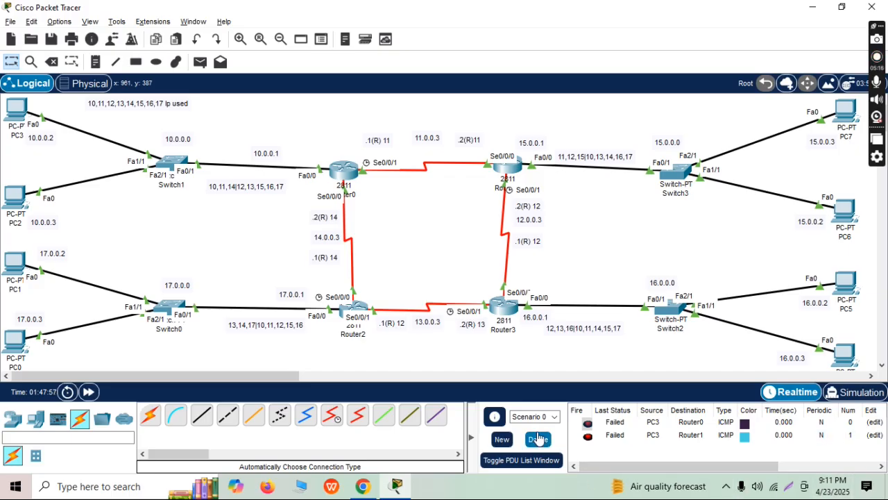
left_click(538, 439)
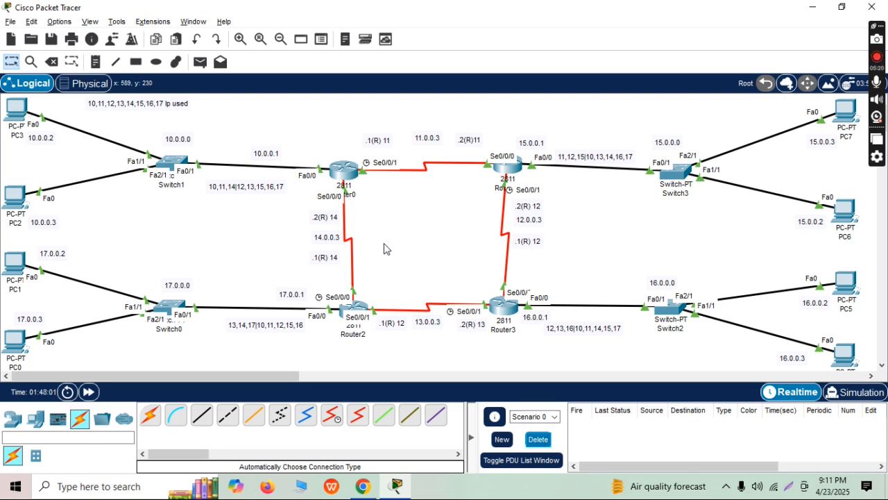
Test the connection from PC3 to Router0 with a simple PDU again and clear the scenario's PDU list
left_click(200, 62)
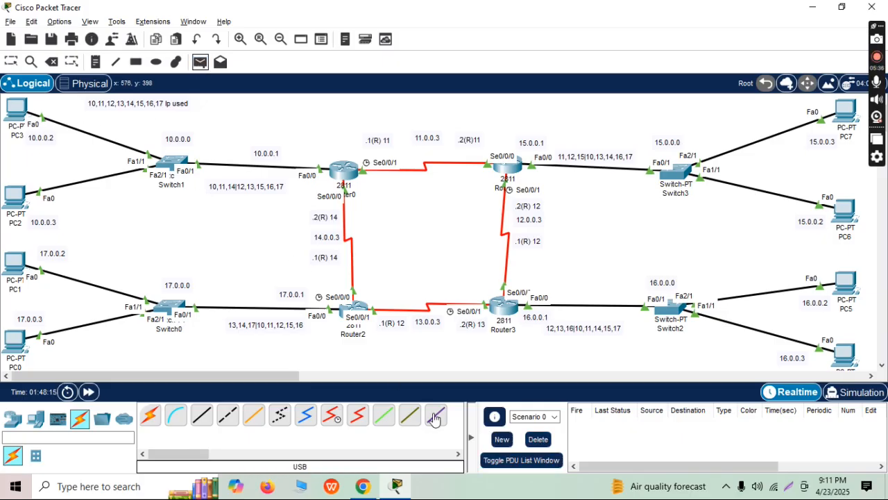
left_click(18, 111)
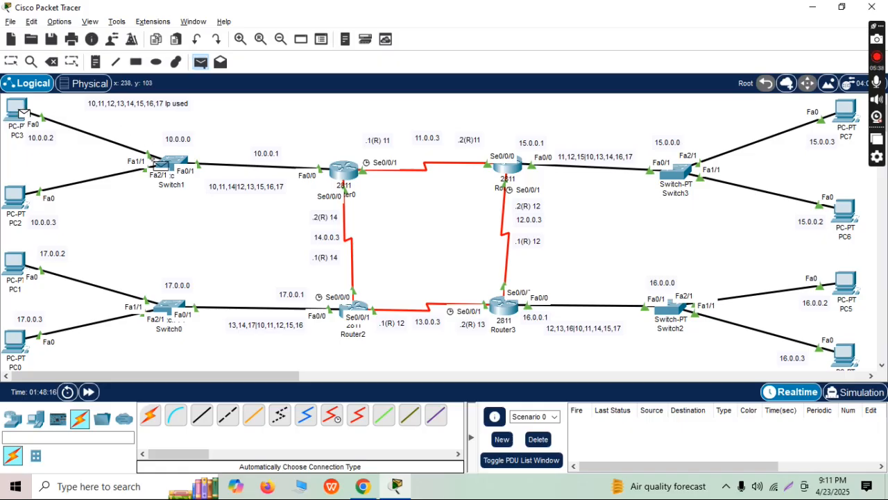
left_click(339, 173)
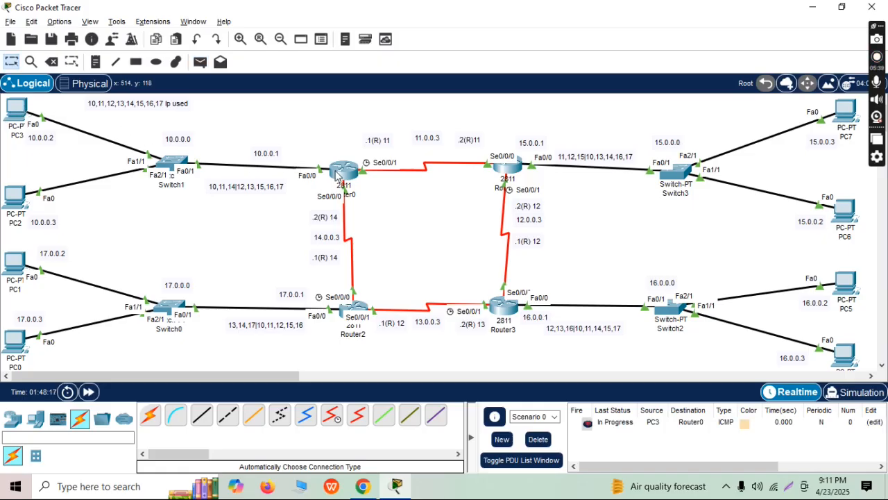
left_click(538, 441)
Configure PC3 with static IPv4 address 10.0.0.2, subnet mask 255.0.0.0 and default gateway 10.0.0.1, and close its window
left_click(20, 110)
left_click(362, 46)
left_click(312, 101)
left_click_drag(466, 25, 556, 17)
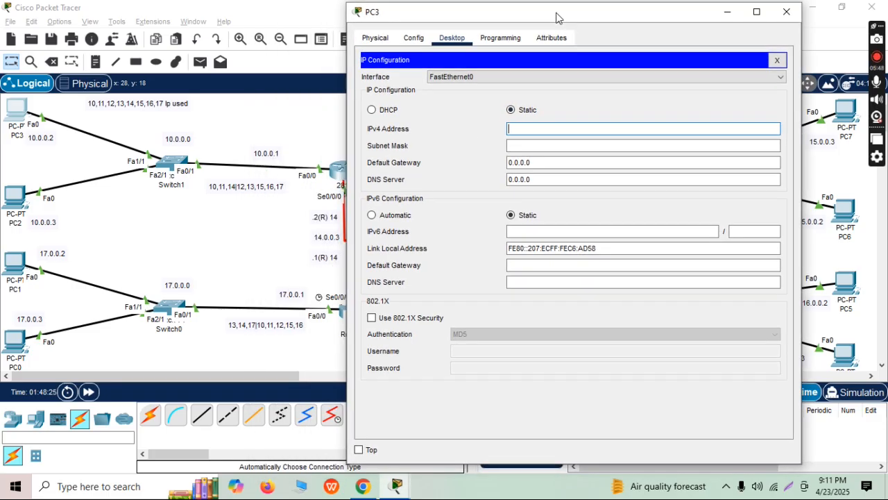
type("10.0.02")
type("02")
left_click(535, 146)
left_click(534, 163)
left_click_drag(534, 164, 508, 163)
type("1")
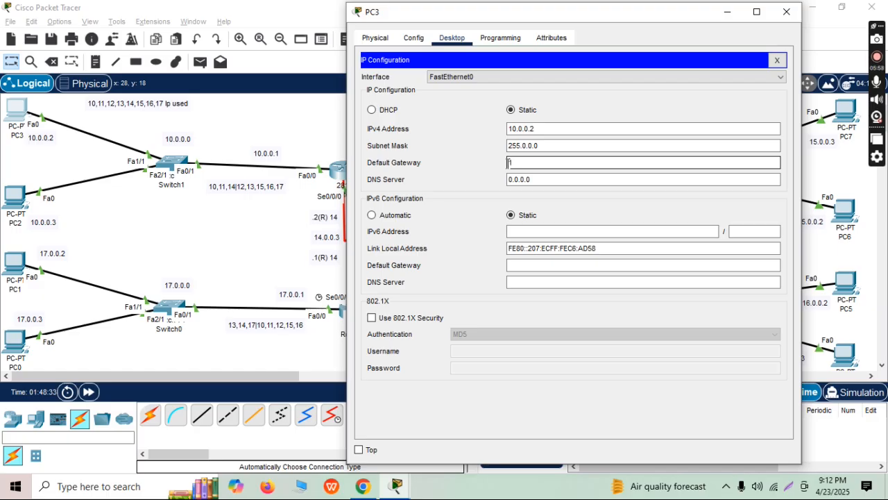
type("0.0.0.1")
left_click(787, 12)
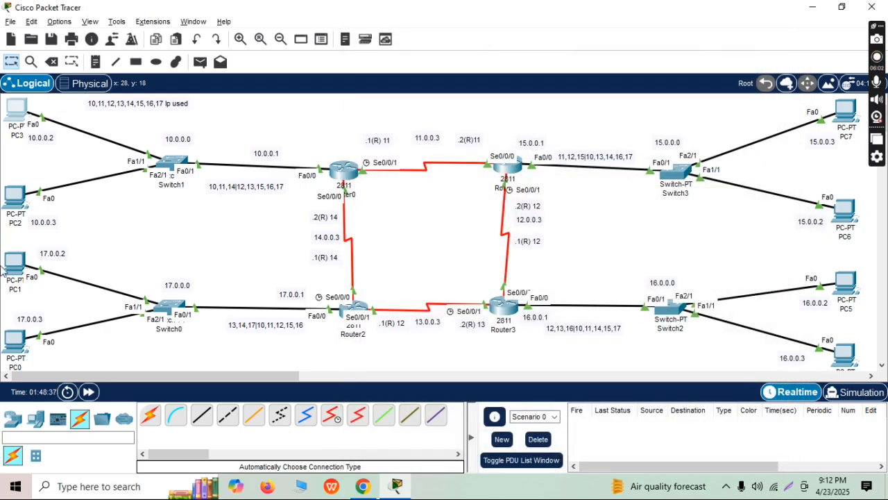
Configure PC2 with static IPv4 address 10.0.0.3, subnet mask 255.0.0.0 and default gateway 10.0.0.1, and close its window
left_click(18, 199)
left_click(362, 74)
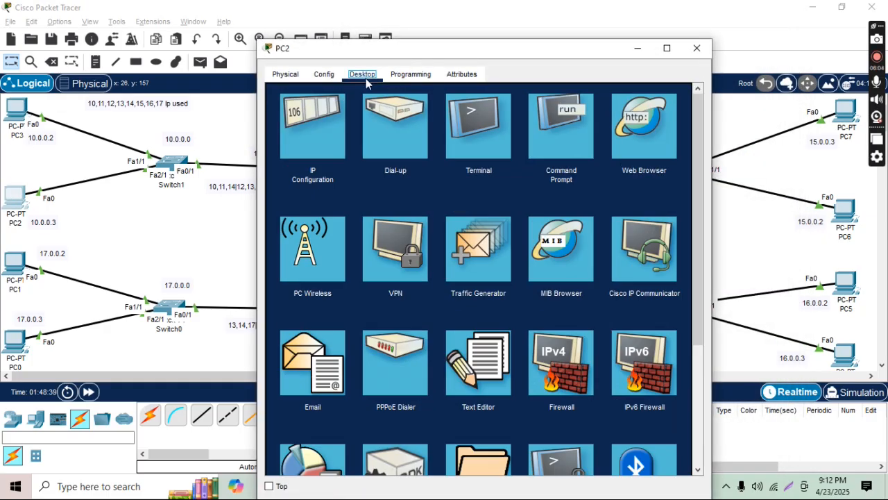
left_click(324, 124)
left_click(459, 165)
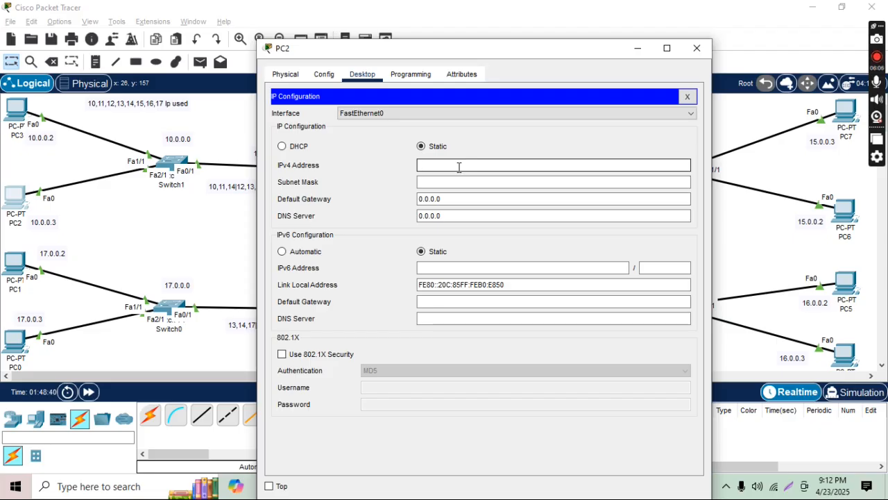
type("10.0.0.3")
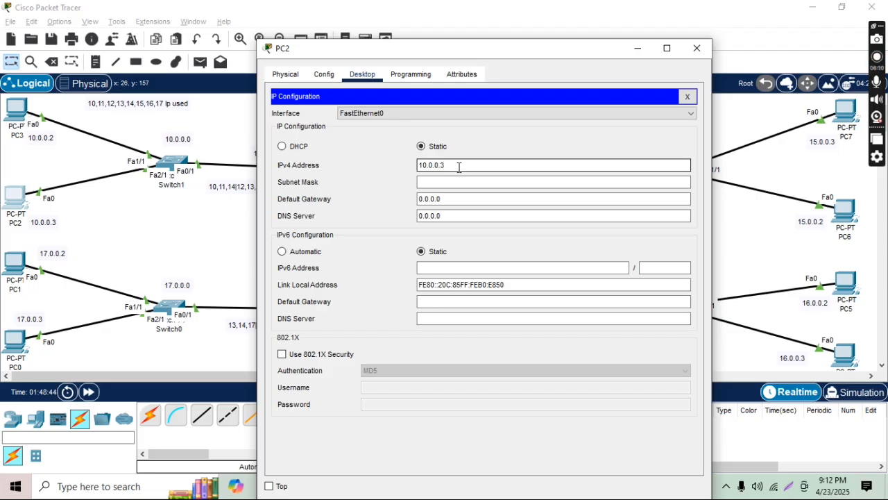
left_click(490, 183)
left_click_drag(443, 199, 405, 202)
key("BackSpace")
type("10.0.0")
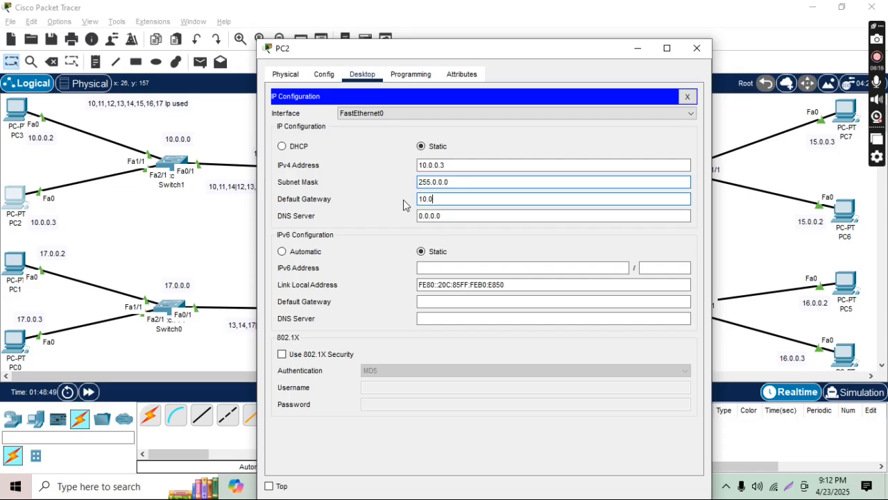
type(".1")
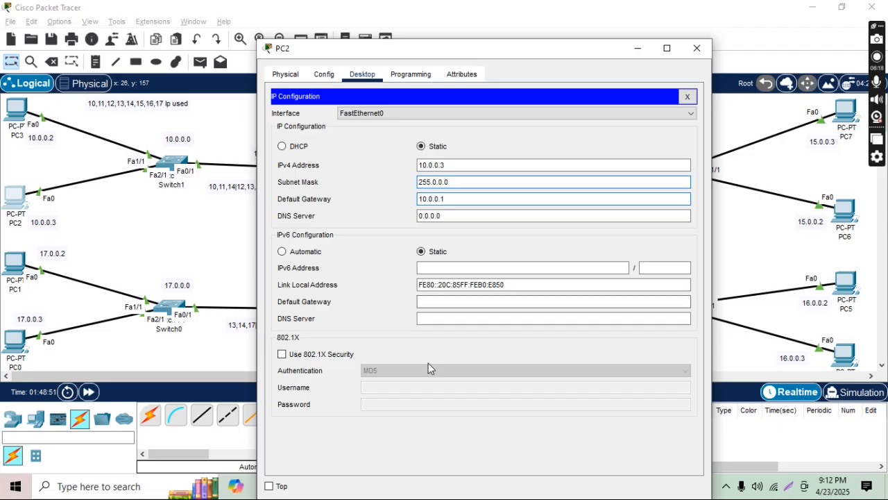
left_click(697, 48)
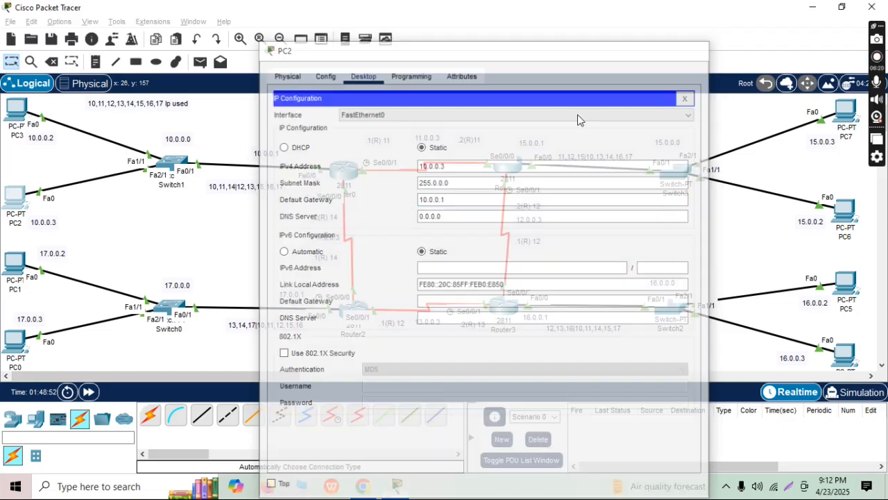
Configure PC1 with static IPv4 address 17.0.0.2, subnet mask 255.0.0.0 and default gateway 17.0.0.1, and close its window
left_click(17, 269)
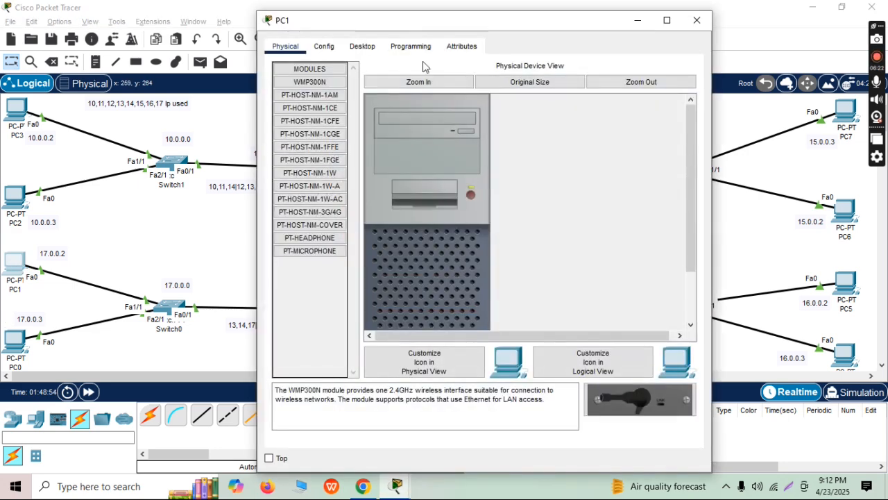
left_click(363, 47)
left_click(308, 89)
left_click(467, 137)
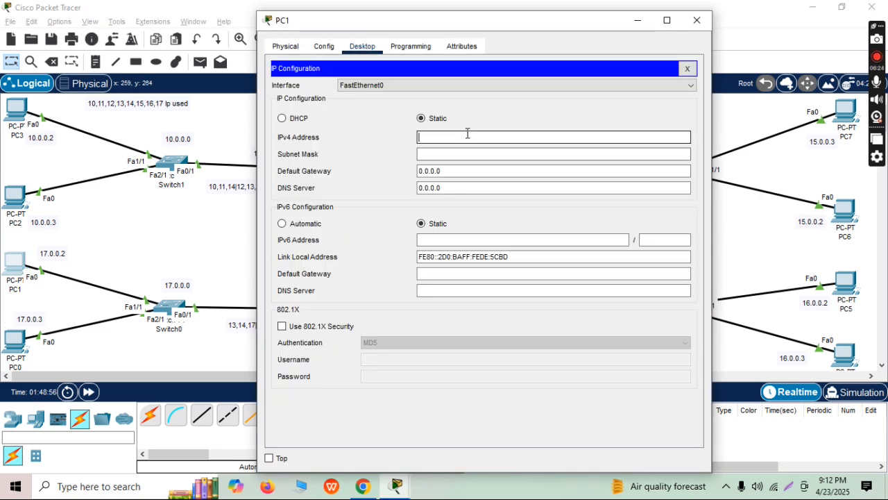
type("17.0.0.2")
left_click(458, 152)
double_click(450, 170)
key("BackSpace")
type("17.0.0.2")
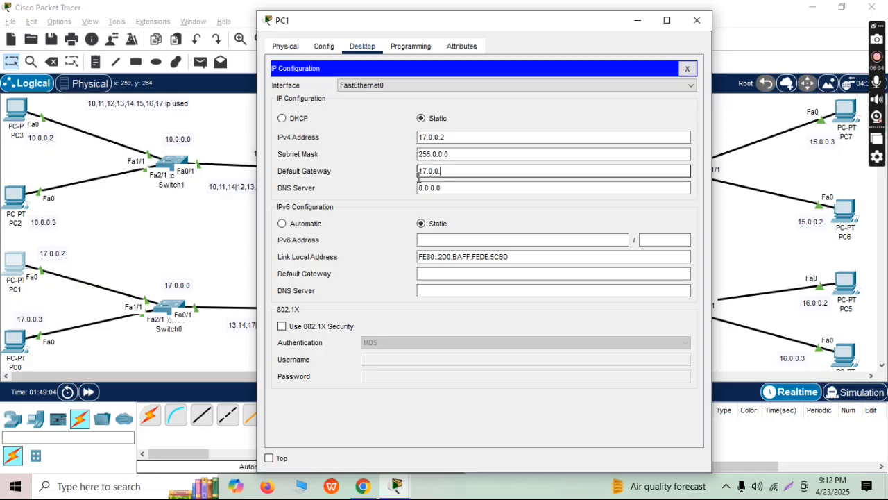
left_click(365, 419)
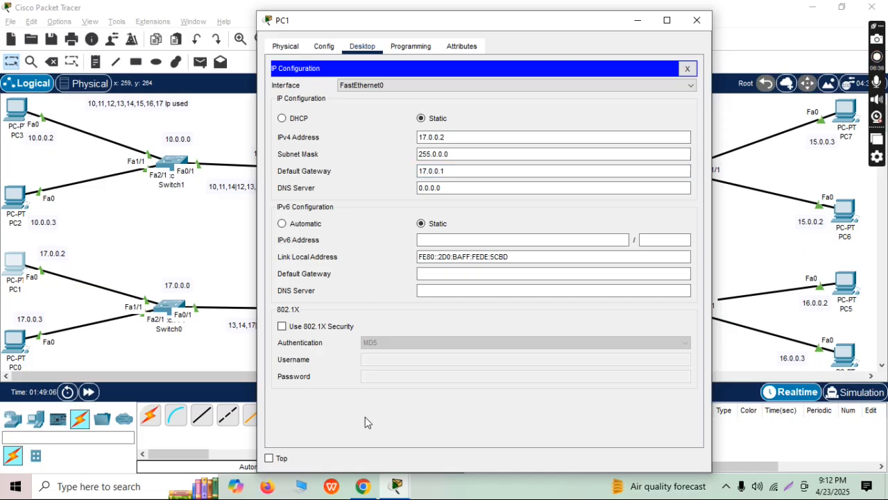
left_click(696, 21)
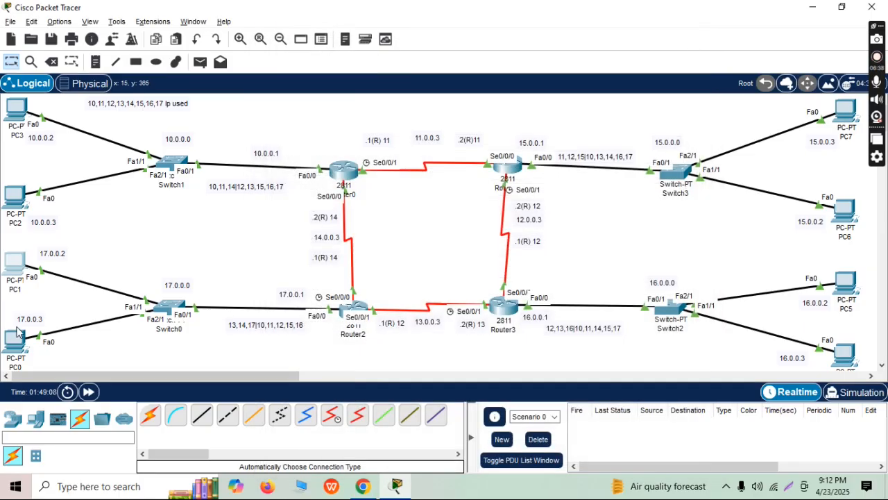
Configure PC0 with static IPv4 address 17.0.0.3, subnet mask 255.0.0.0 and default gateway 17.0.0.1, and close its window
left_click(18, 336)
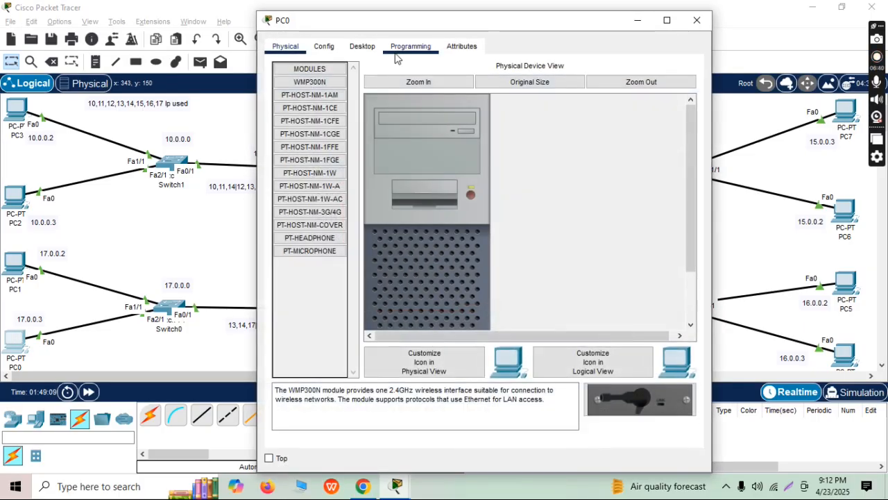
left_click(357, 48)
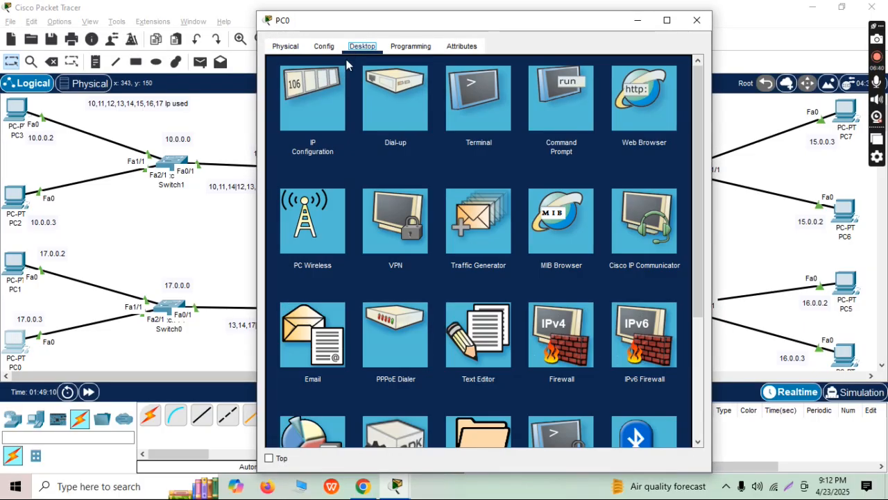
left_click(345, 88)
left_click(449, 141)
type("17.0")
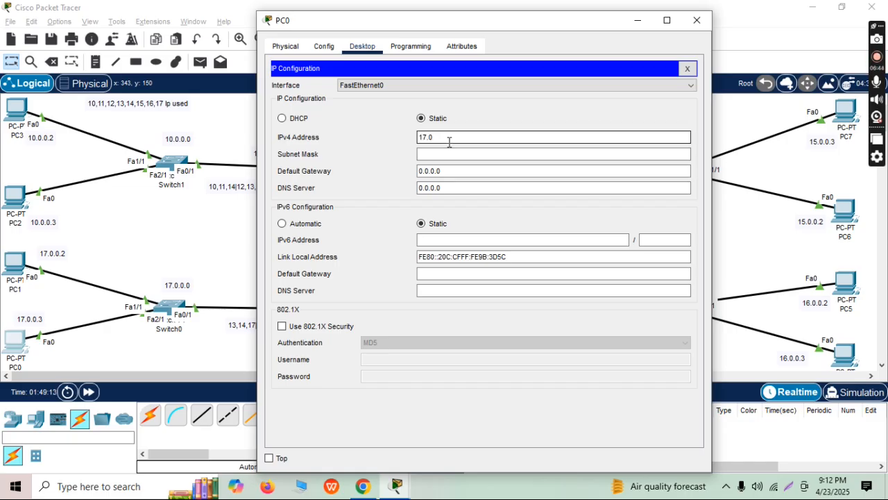
type(".0.3")
left_click(447, 153)
left_click_drag(444, 172, 412, 179)
key("BackSpace")
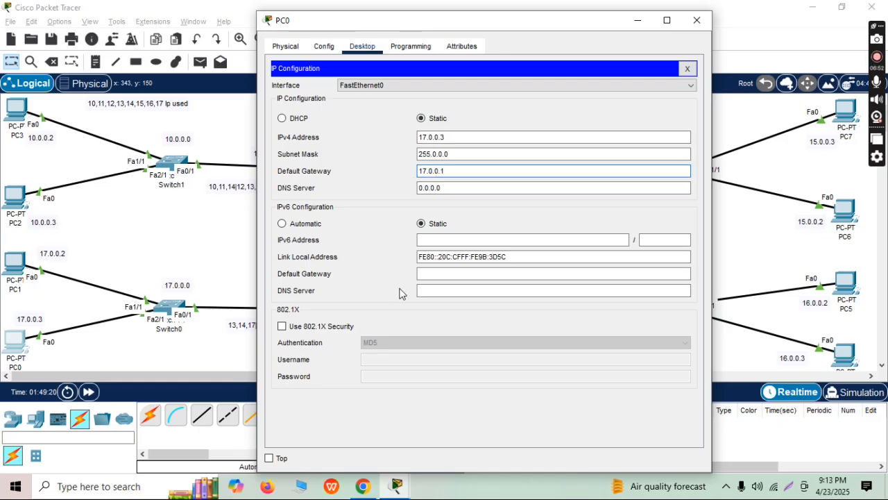
left_click(697, 20)
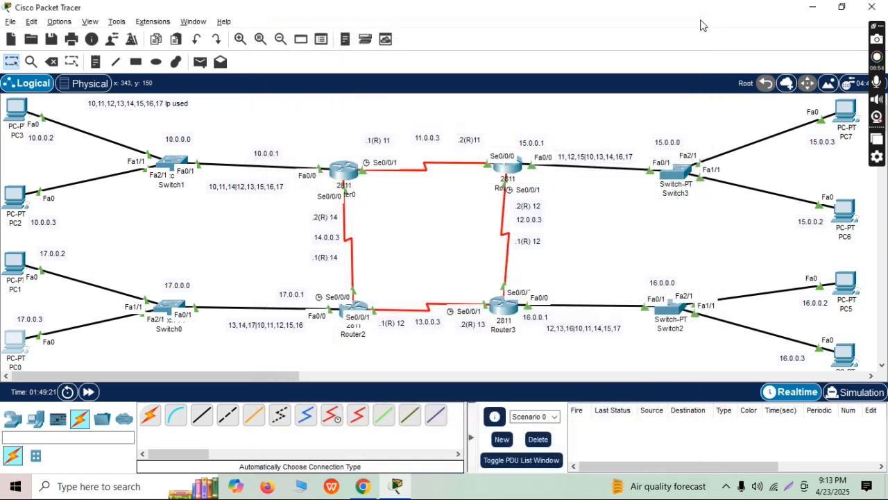
Configure PC7 with static IPv4 address 15.0.0.3, subnet mask 255.0.0.0 and default gateway 15.0.0.1, and close its window
left_click(839, 110)
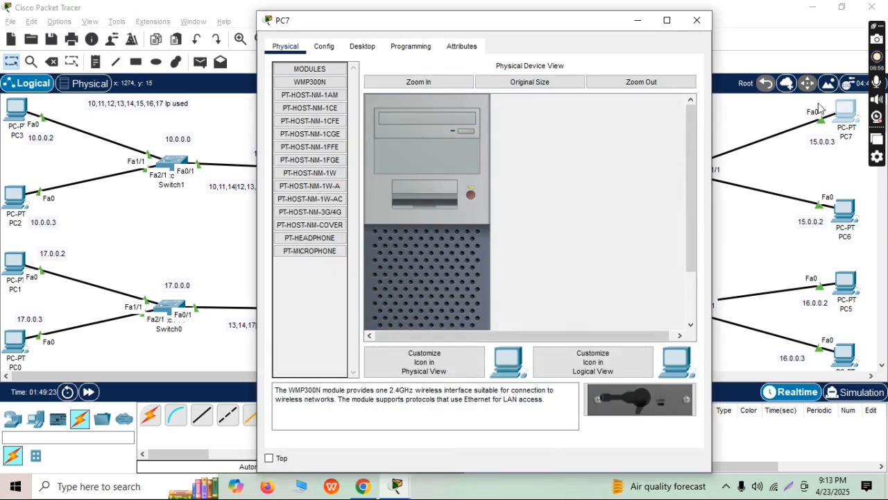
left_click(362, 46)
left_click(329, 109)
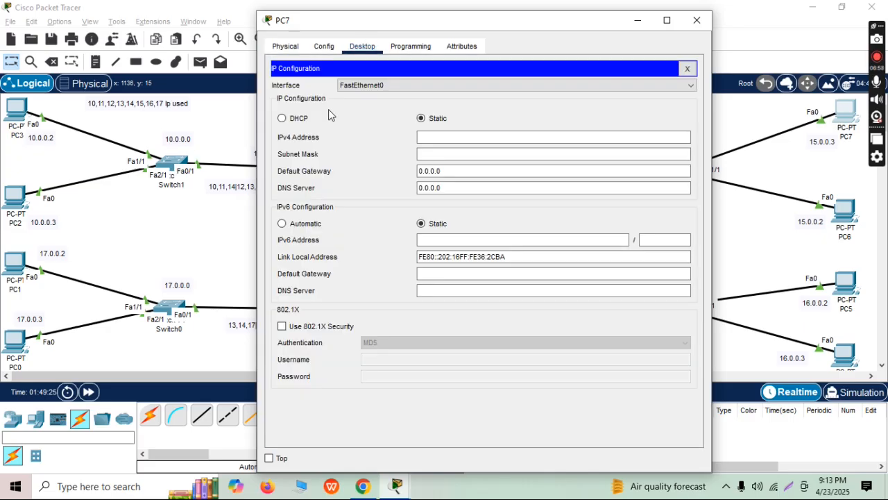
left_click(436, 138)
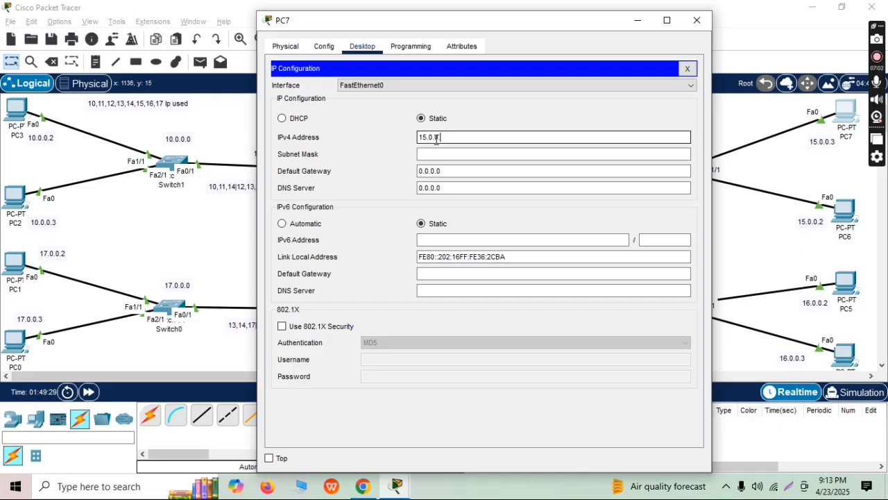
type("15.0.0.3")
left_click(436, 154)
key("Tab")
type("1")
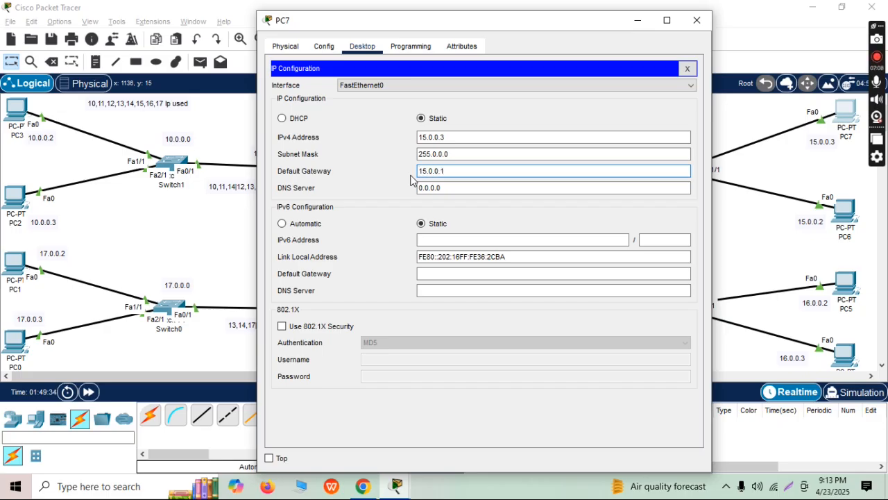
left_click(394, 411)
left_click(696, 20)
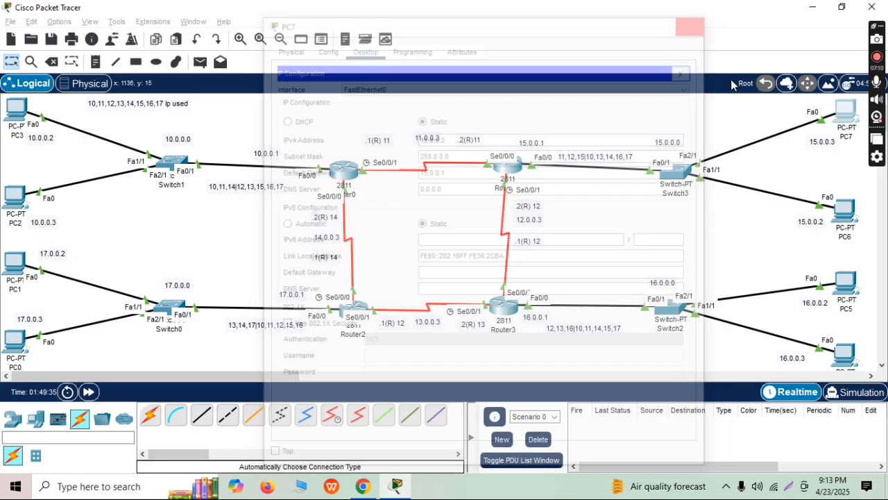
Configure PC6 with static IPv4 address 15.0.0.2, subnet mask 255.0.0.0 and default gateway 15.0.0.1, and close its window
left_click(846, 208)
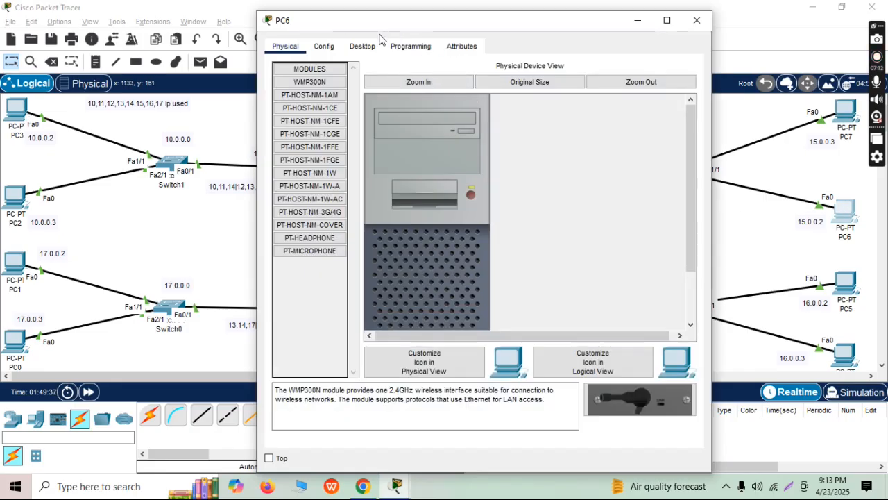
left_click(363, 48)
left_click(343, 105)
left_click(454, 137)
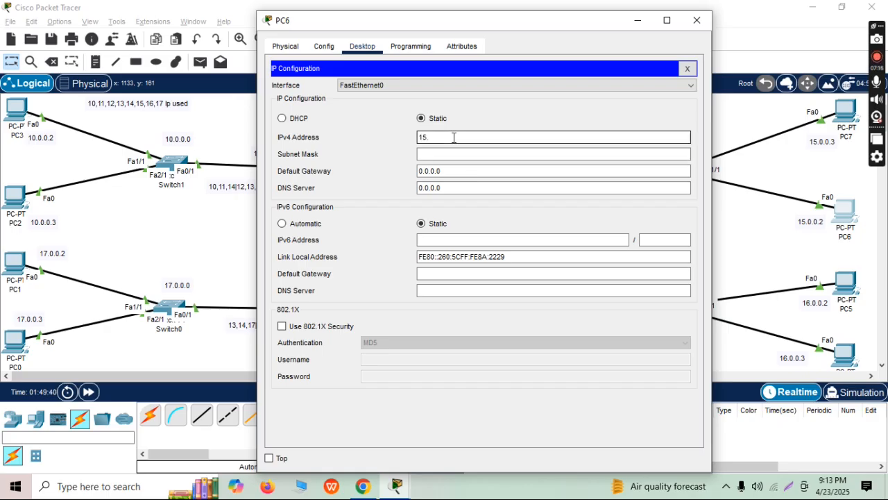
left_click(451, 155)
key("Tab")
key("BackSpace")
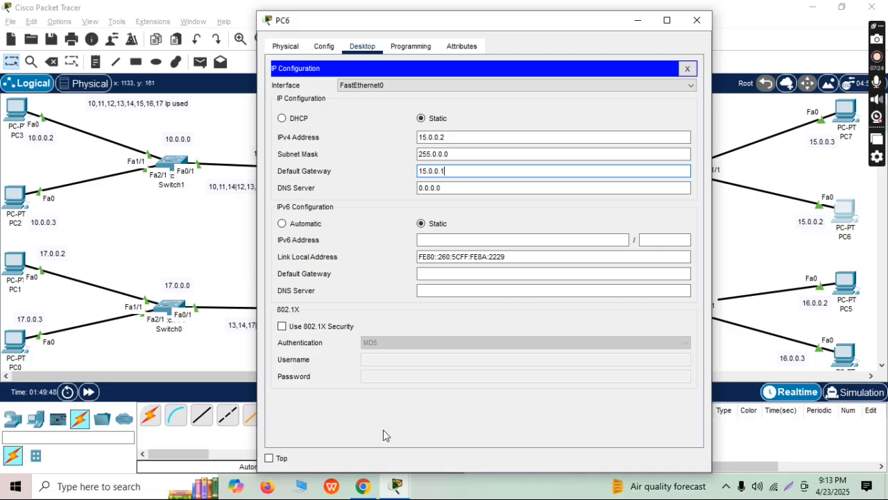
left_click(697, 20)
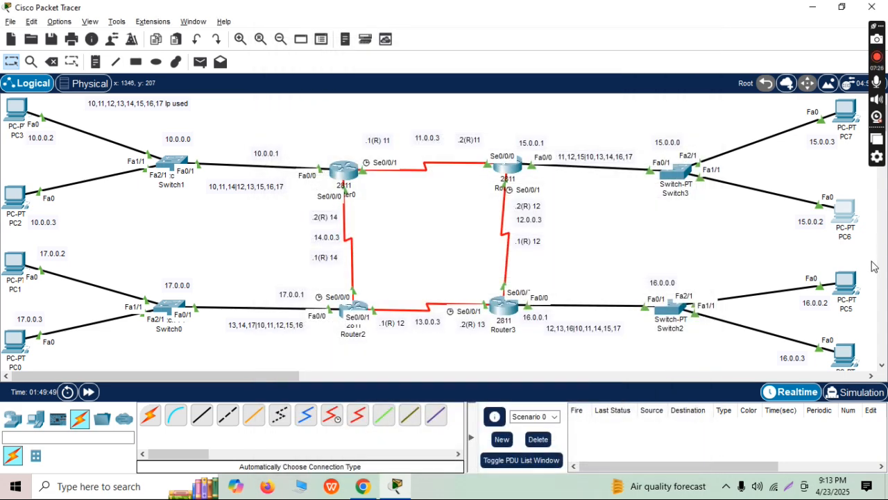
Configure PC5 with static IPv4 address 16.0.0.2, subnet mask 255.0.0.0 and default gateway 16.0.0.1, recheck the settings and close its window
left_click(845, 281)
left_click(364, 48)
left_click(326, 104)
left_click(442, 135)
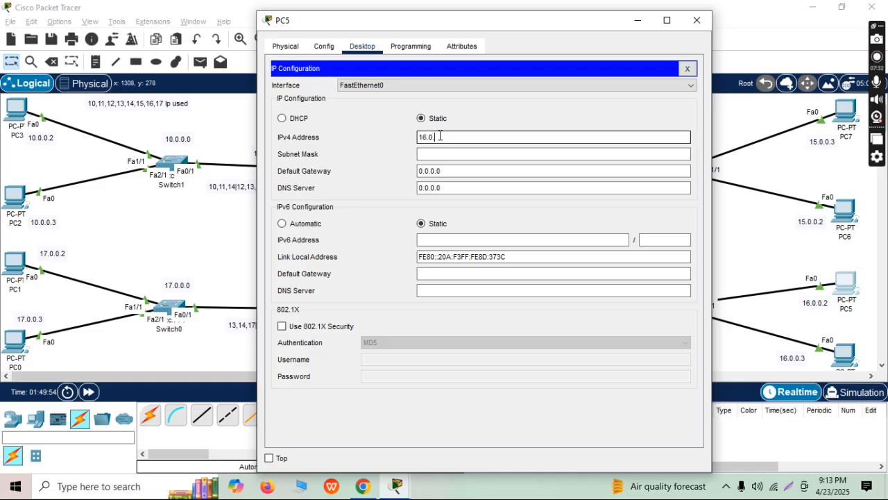
type("16.0.0.2")
key("Tab")
key("Tab")
key("BackSpace")
type("16.")
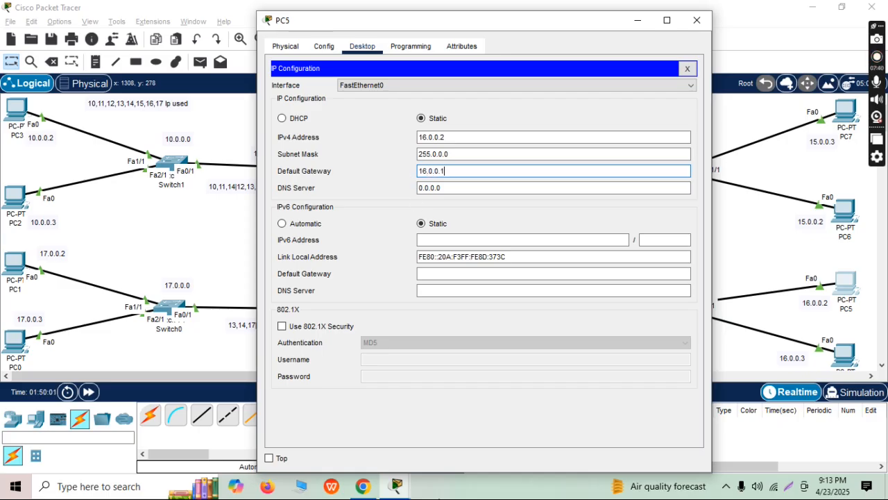
left_click(445, 426)
left_click(697, 19)
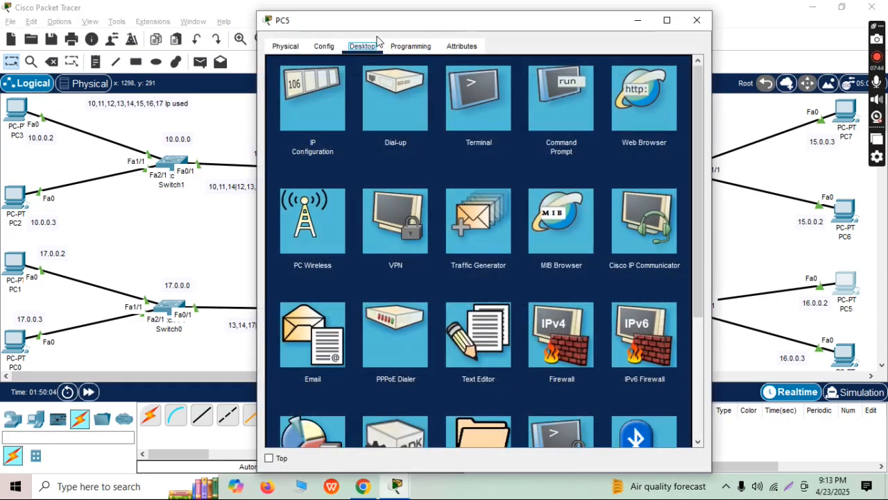
left_click(322, 96)
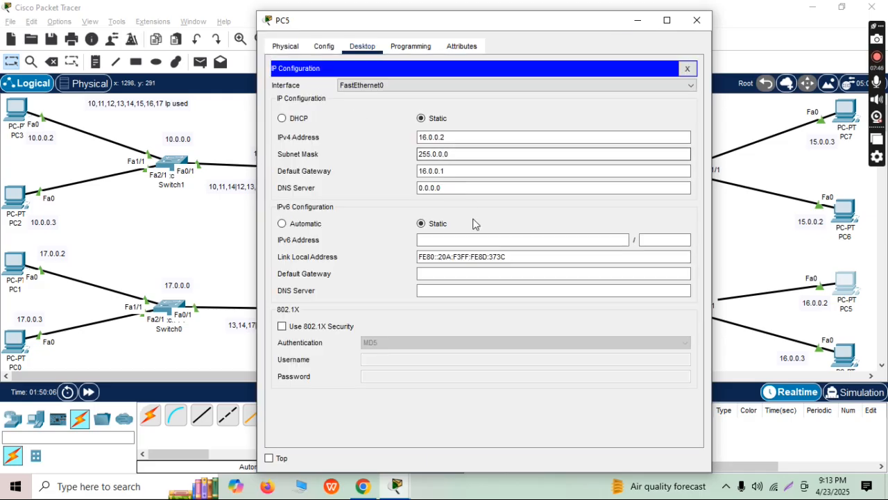
left_click(697, 19)
Configure PC4 with static IPv4 address 16.0.0.3, subnet mask 255.0.0.0 and default gateway 16.0.0.1, and close its window
left_click(844, 352)
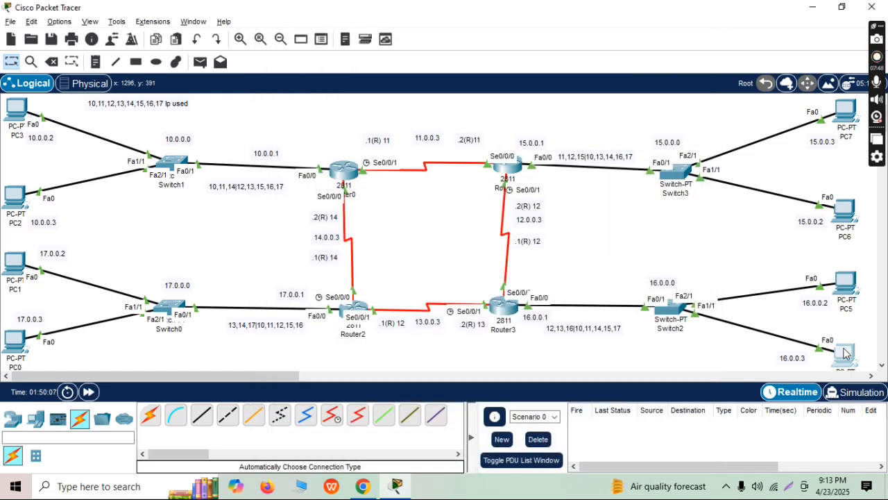
left_click(363, 48)
left_click(341, 115)
left_click(425, 137)
type("16.0.0")
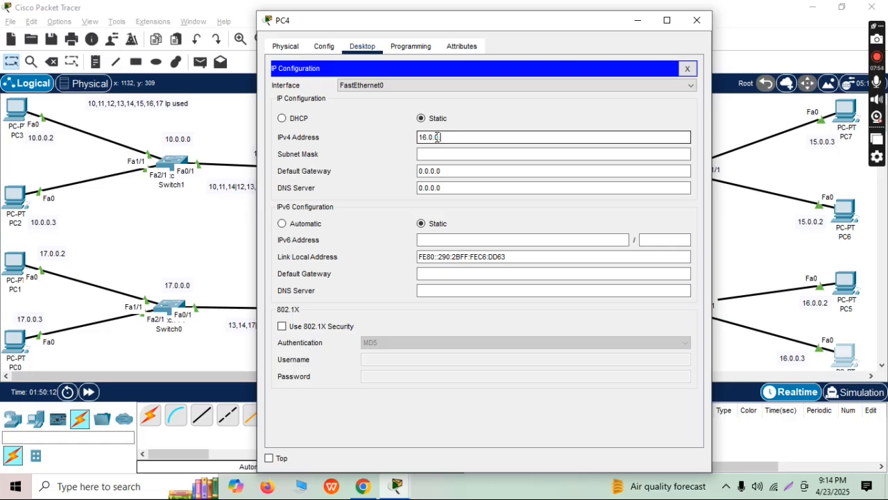
type(".3")
left_click(441, 150)
left_click(437, 171)
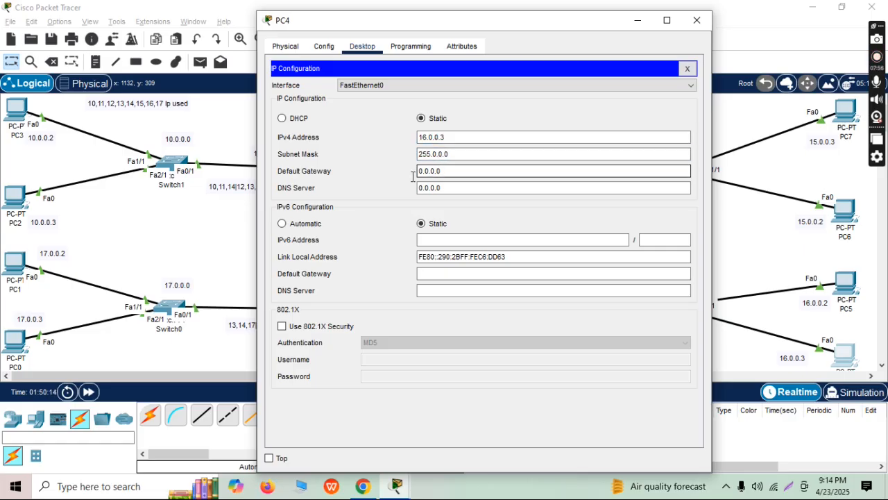
left_click_drag(447, 173, 415, 169)
type("16")
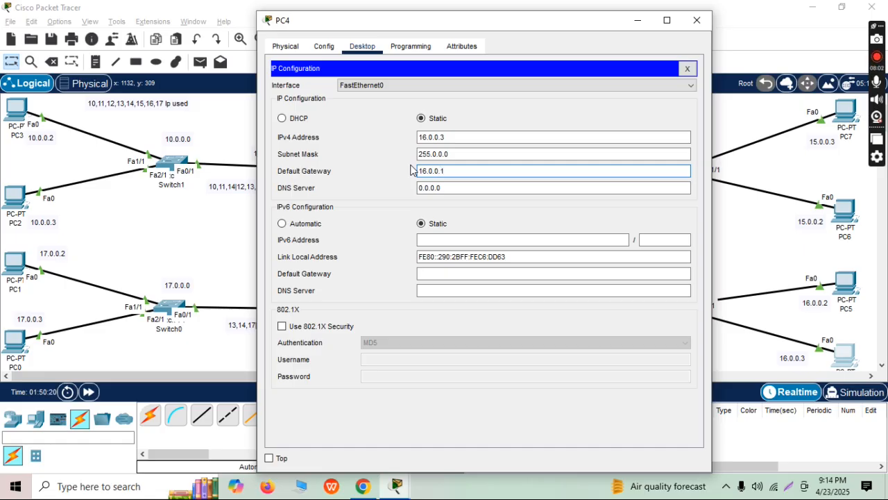
left_click(206, 339)
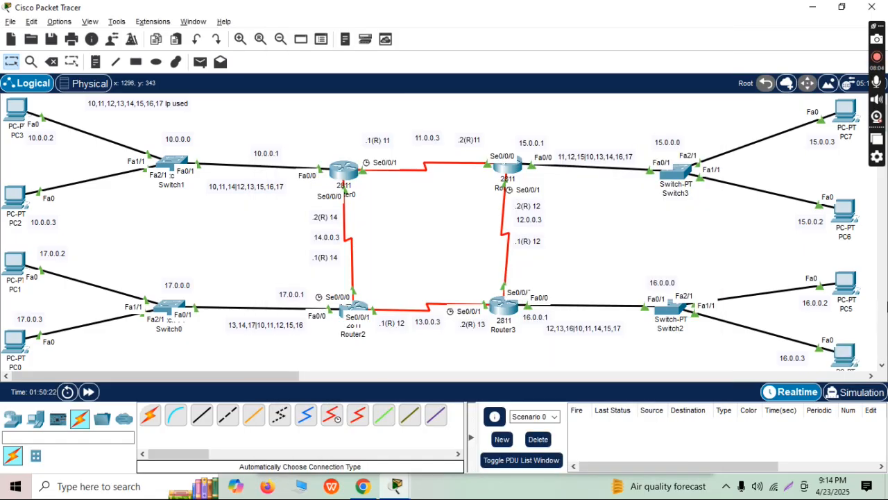
Test connectivity by sending simple PDUs from PC3 to Router0 and from PC3 to Router1
mouse_move(837, 356)
mouse_move(844, 291)
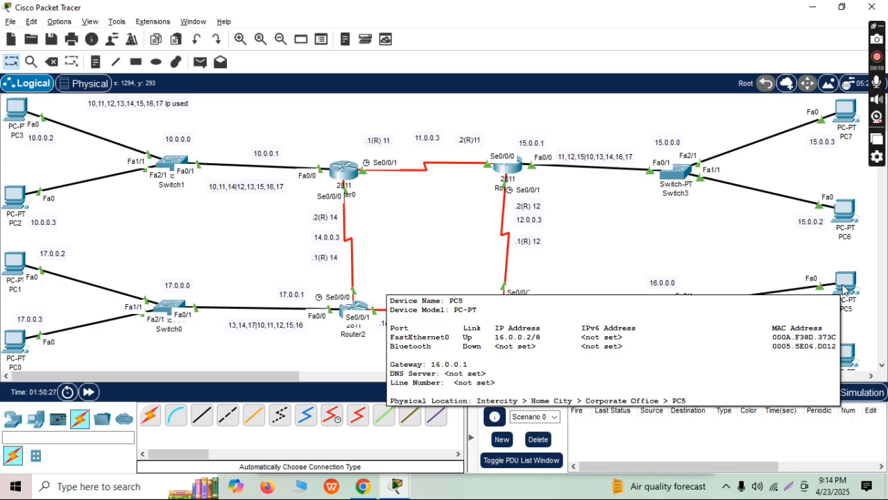
mouse_move(845, 210)
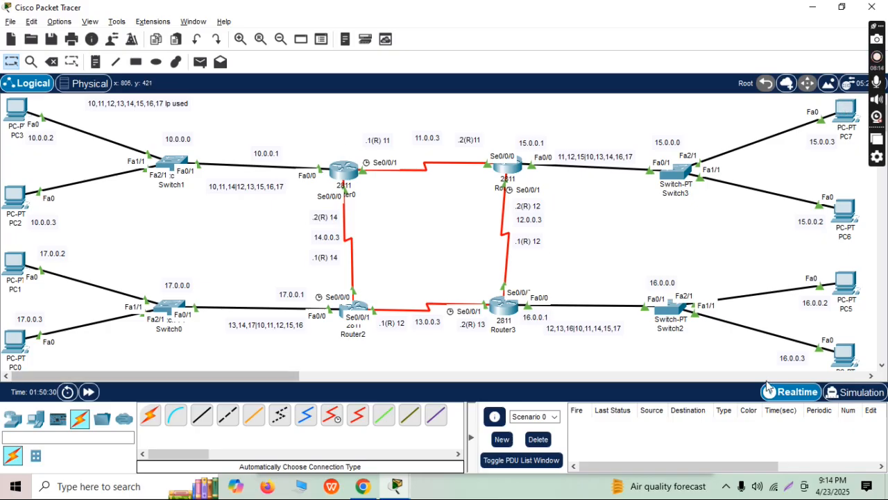
left_click(206, 61)
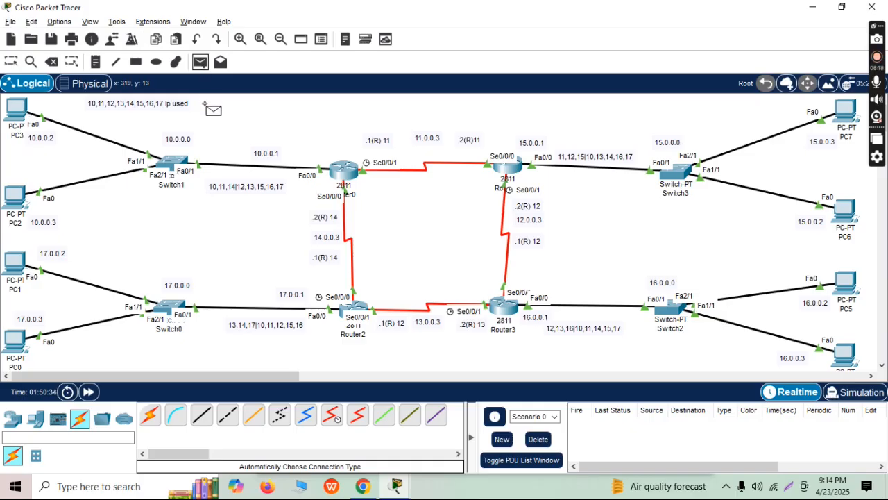
left_click(21, 111)
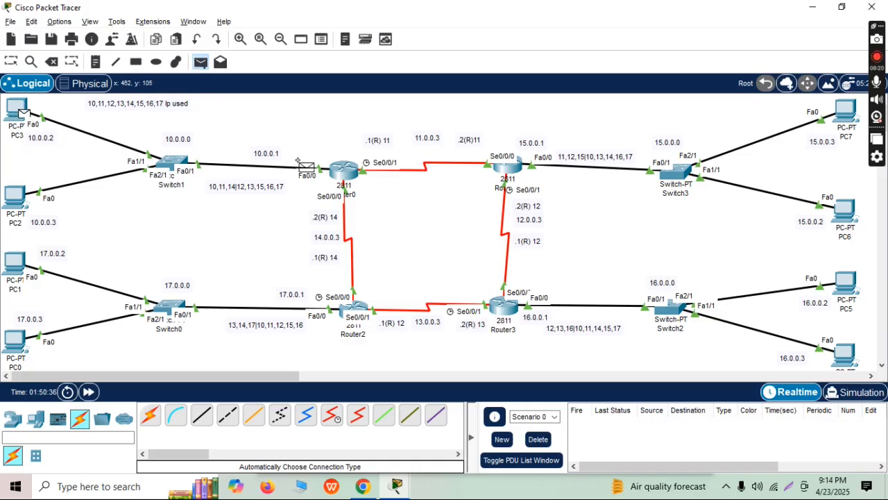
left_click(337, 172)
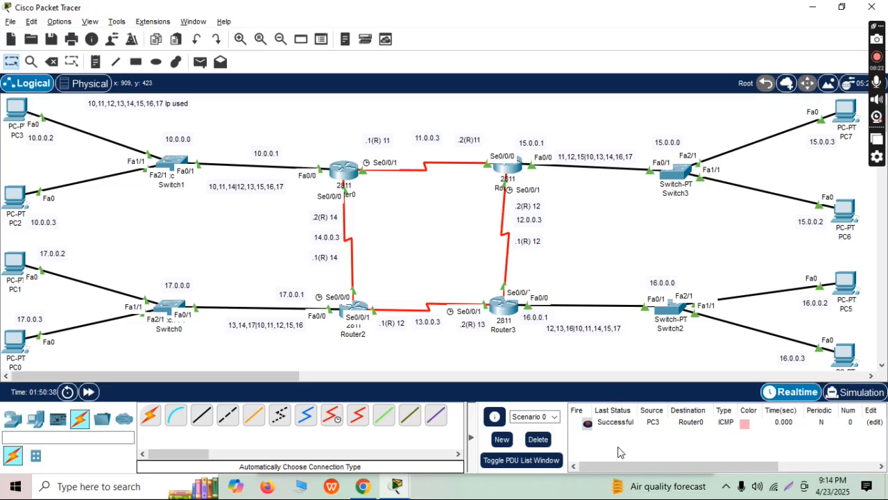
left_click(200, 62)
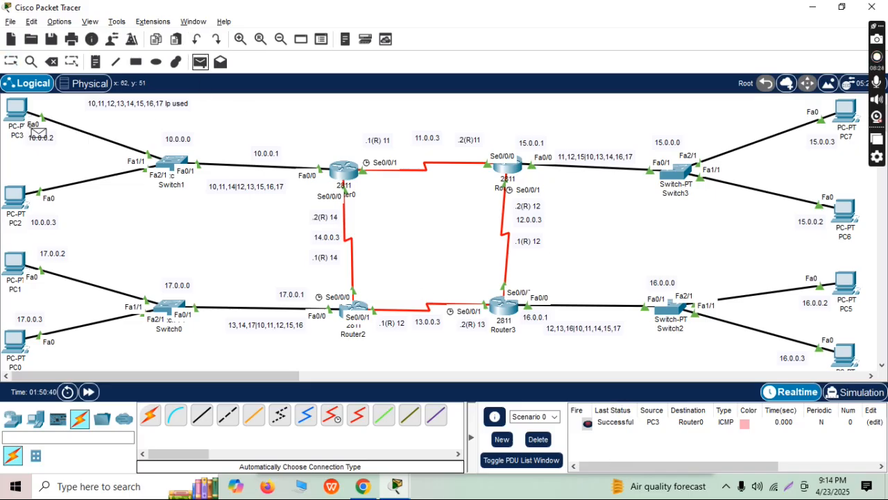
left_click(18, 109)
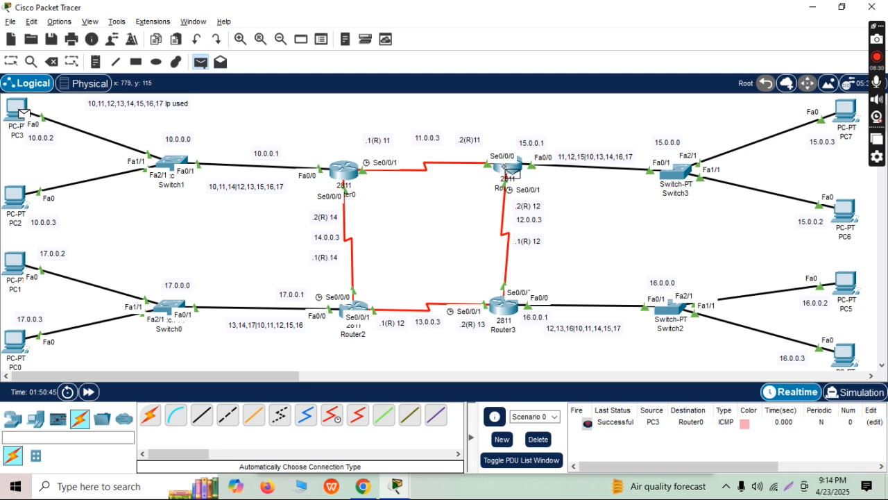
left_click(508, 169)
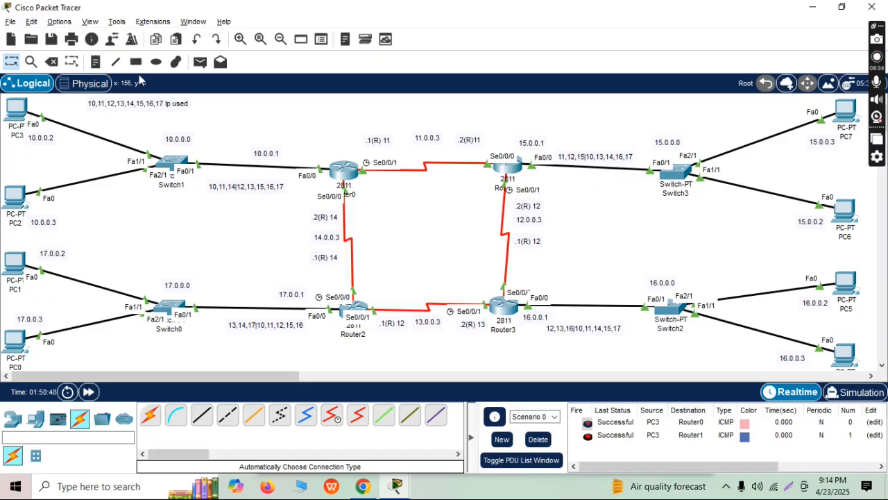
Send simple PDUs from PC3 to Router3 and from PC3 to Router2, and check the newest entries in the PDU list
left_click(200, 63)
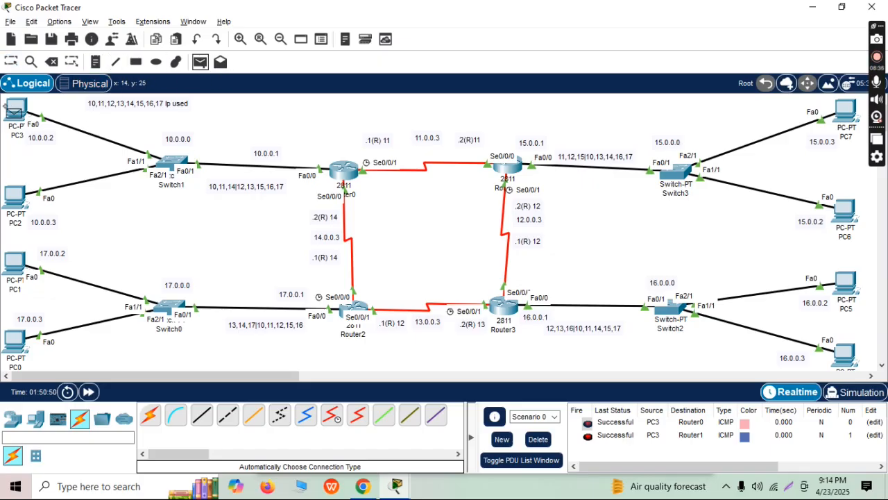
left_click(17, 110)
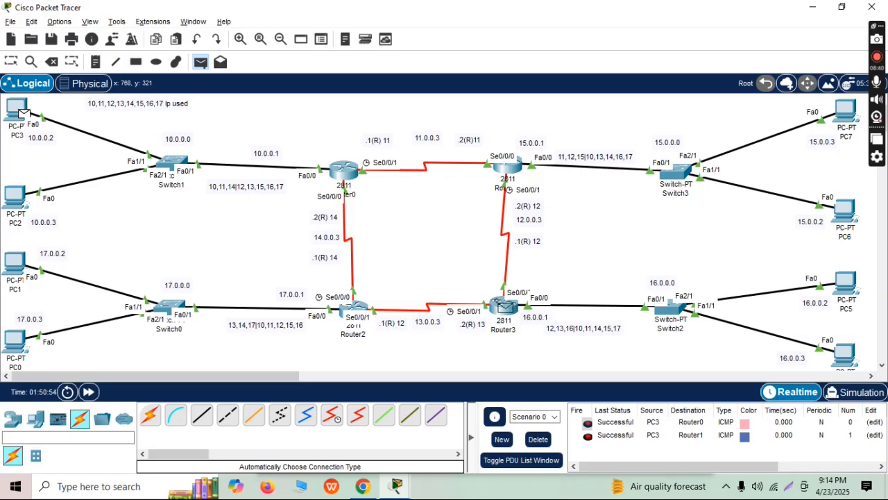
left_click(503, 305)
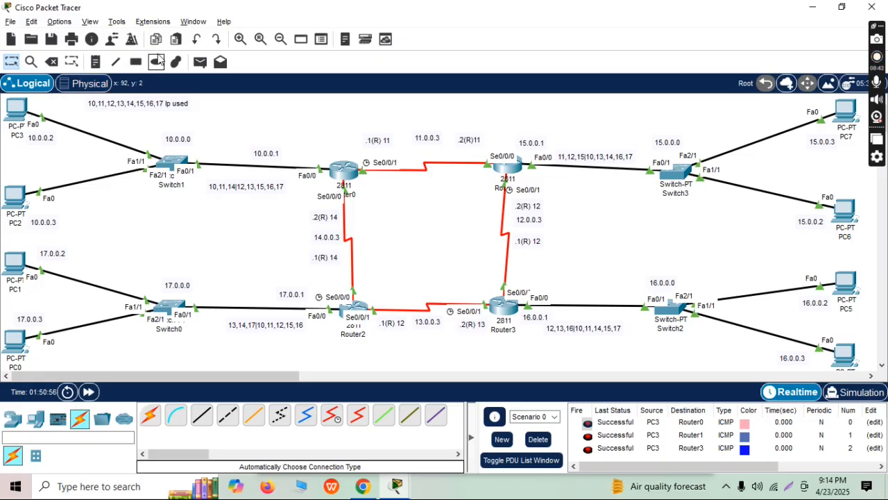
left_click(200, 62)
left_click(16, 108)
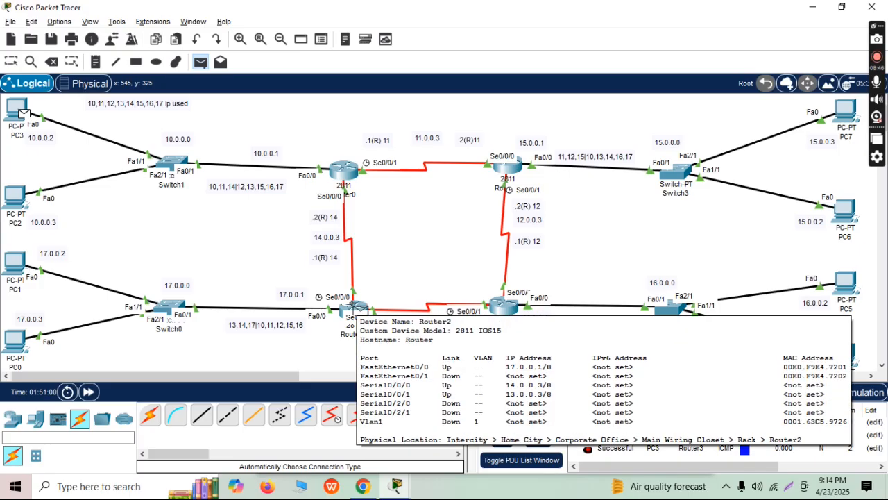
left_click(358, 309)
scroll(824, 465, "down", 1)
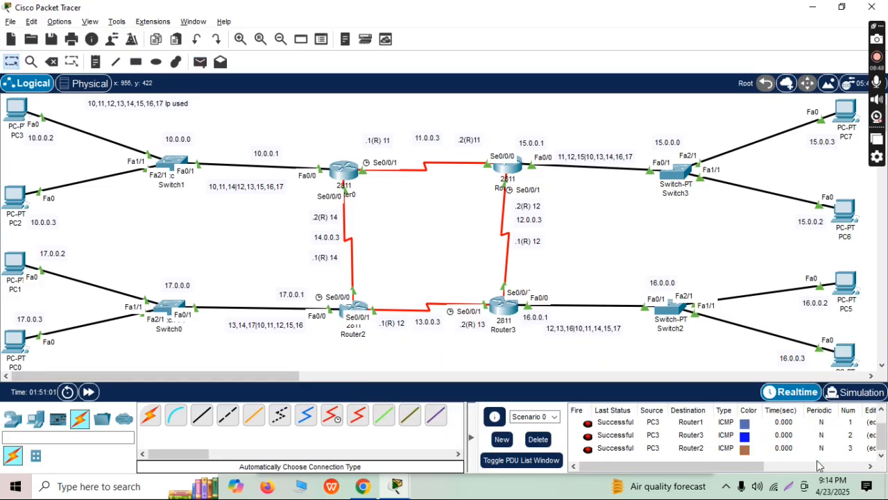
Delete the current scenario's PDUs and send a simple PDU from PC3 to PC7
left_click(540, 439)
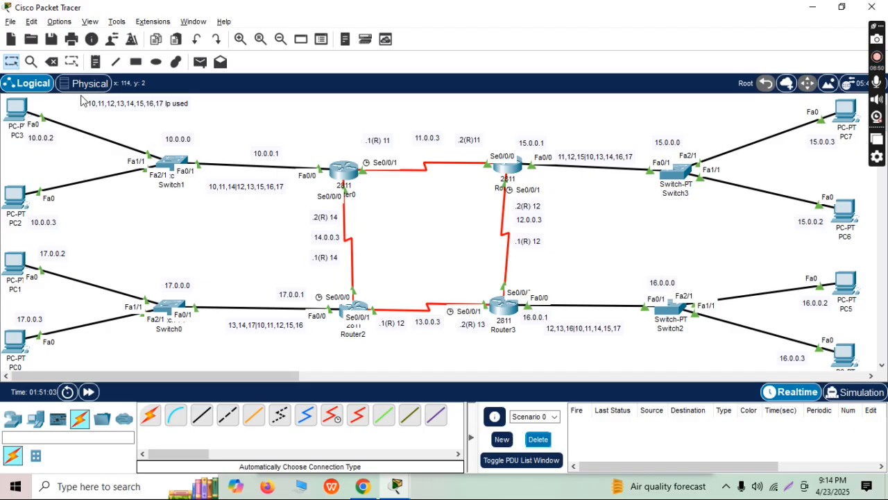
left_click(200, 62)
left_click(16, 107)
left_click(845, 110)
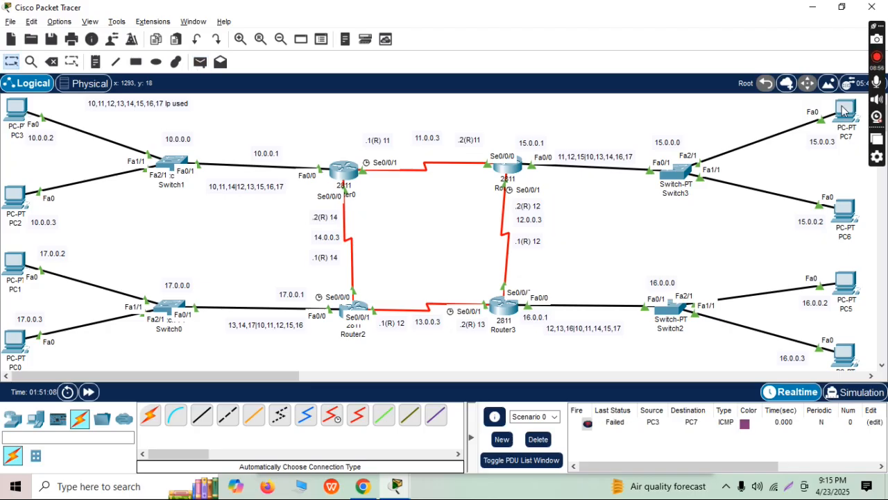
Repeat the connectivity test by sending two more simple PDUs from PC3 to PC7
left_click(200, 61)
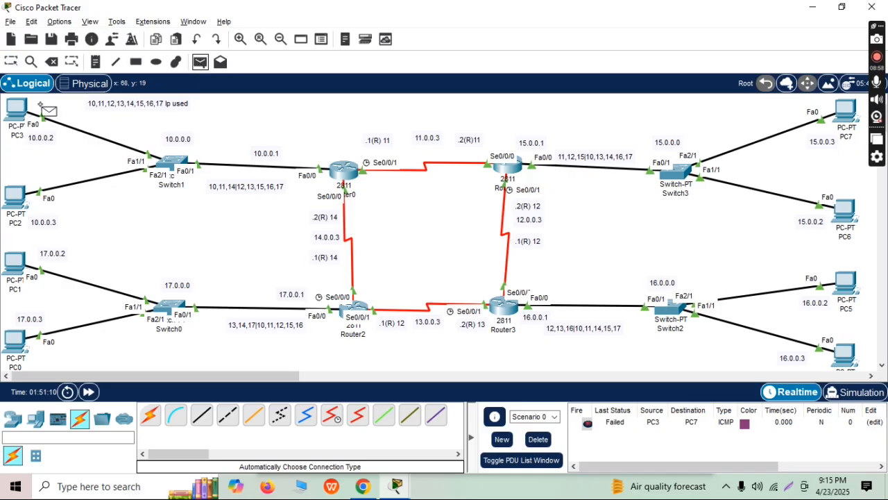
left_click(16, 108)
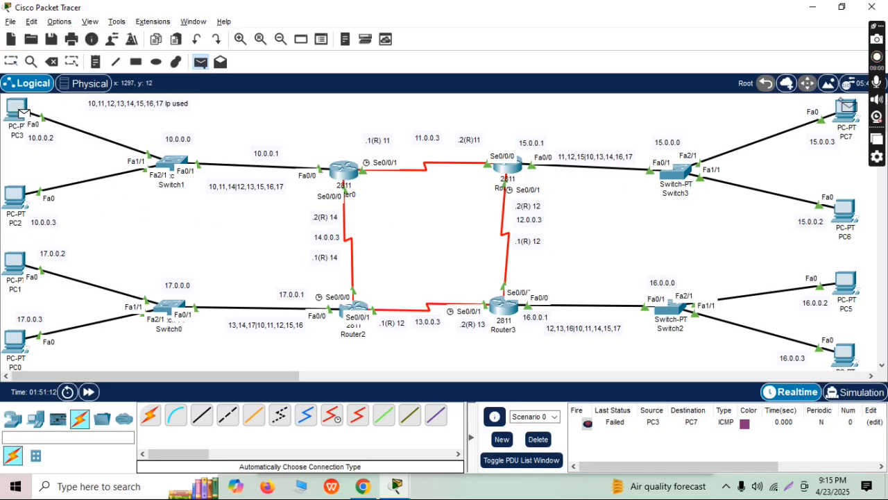
left_click(846, 108)
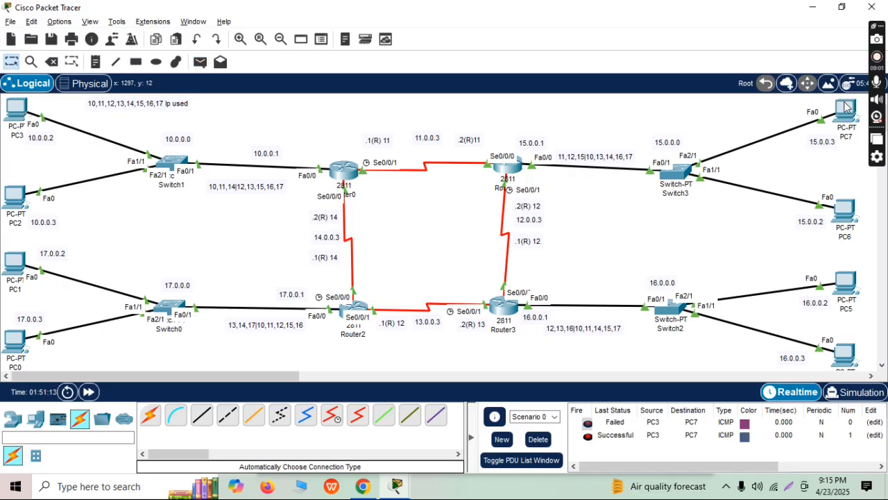
left_click(200, 62)
left_click(18, 110)
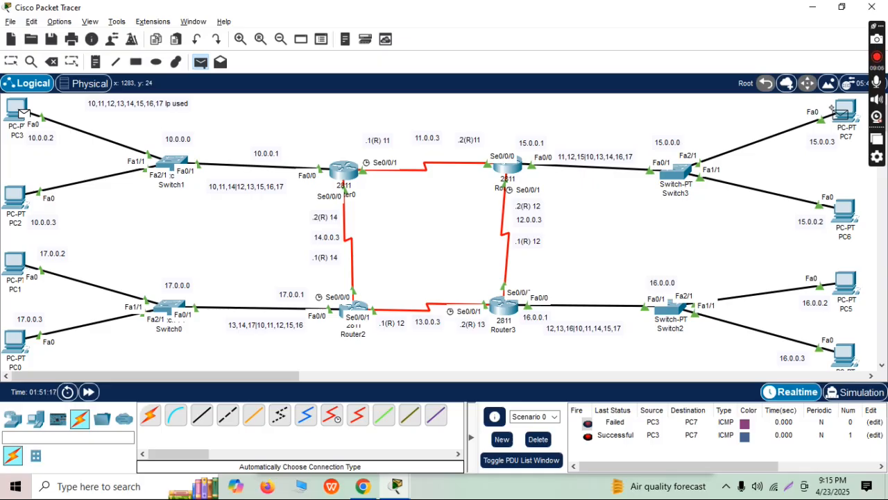
left_click(842, 112)
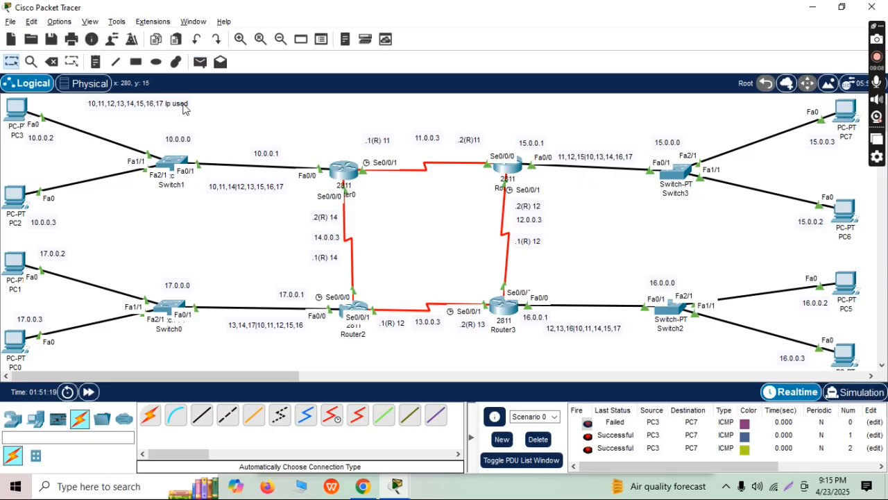
Send a simple PDU from PC3 to PC6
left_click(200, 62)
left_click(18, 109)
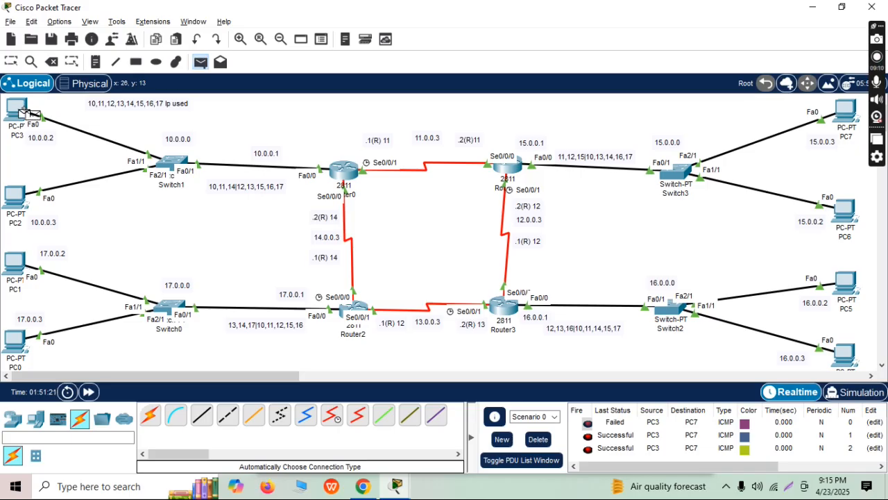
left_click(830, 207)
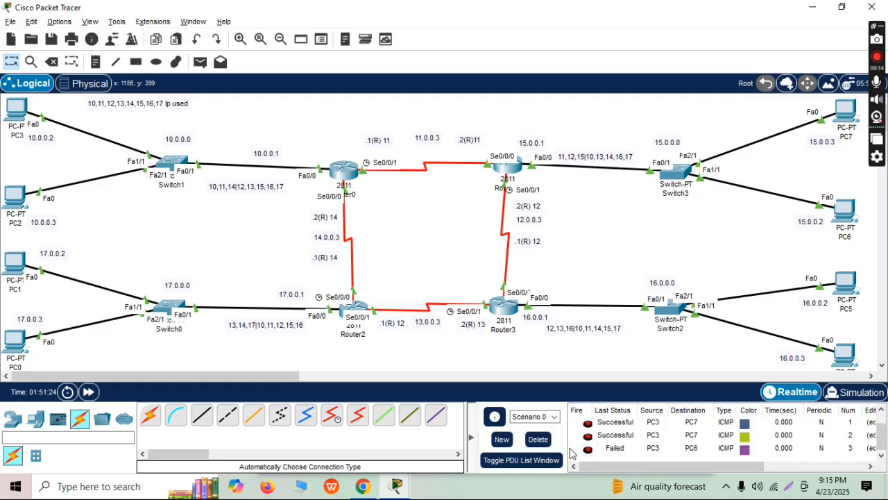
Clear the scenario's PDU list and resend a simple PDU from PC3 to PC6
left_click(538, 439)
left_click(200, 61)
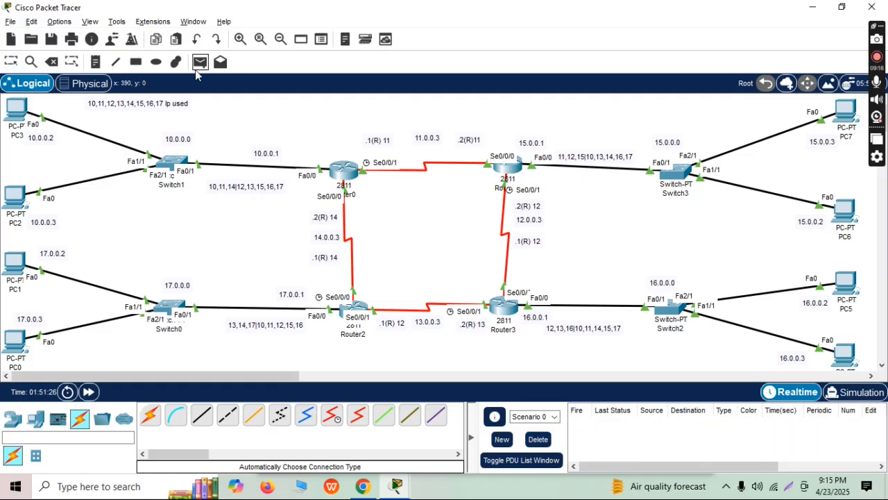
left_click(14, 104)
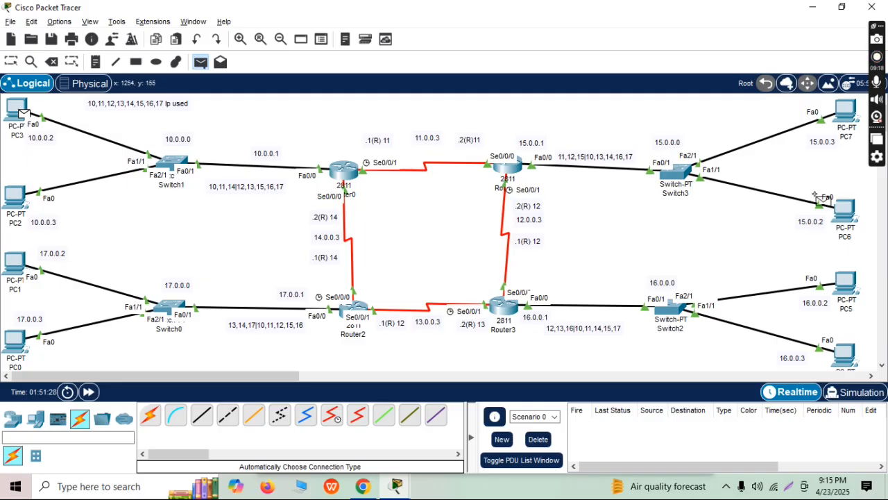
left_click(842, 210)
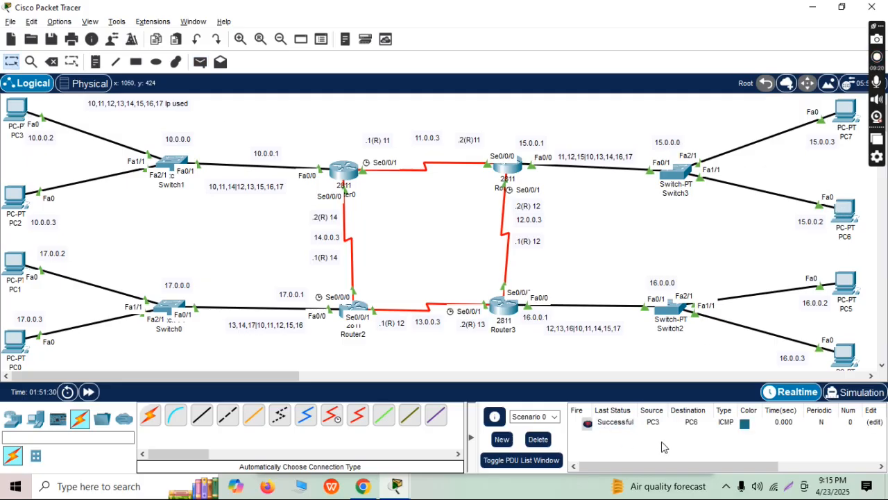
Send one simple PDU from PC3 to PC5 and another from PC3 to PC6
left_click(199, 61)
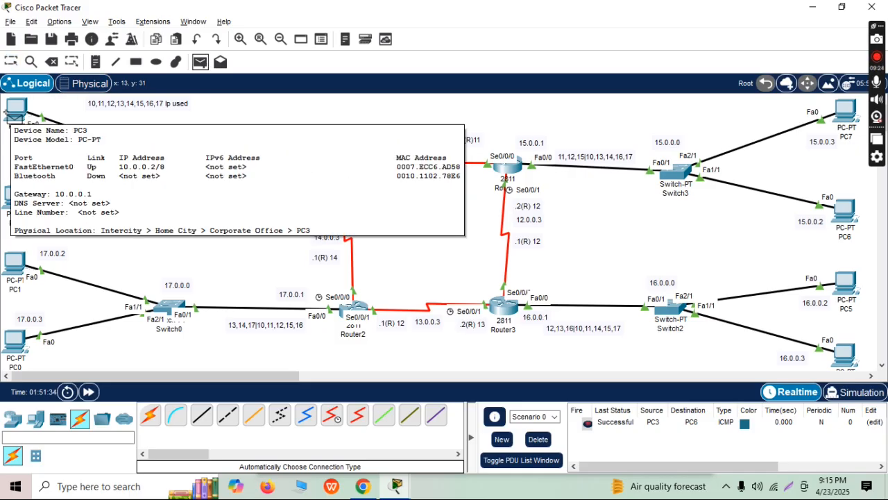
left_click(10, 115)
left_click(843, 283)
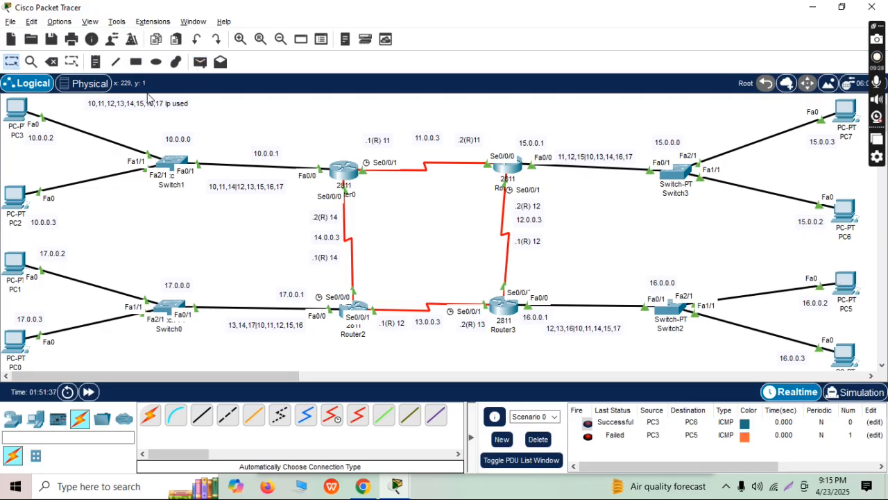
left_click(200, 62)
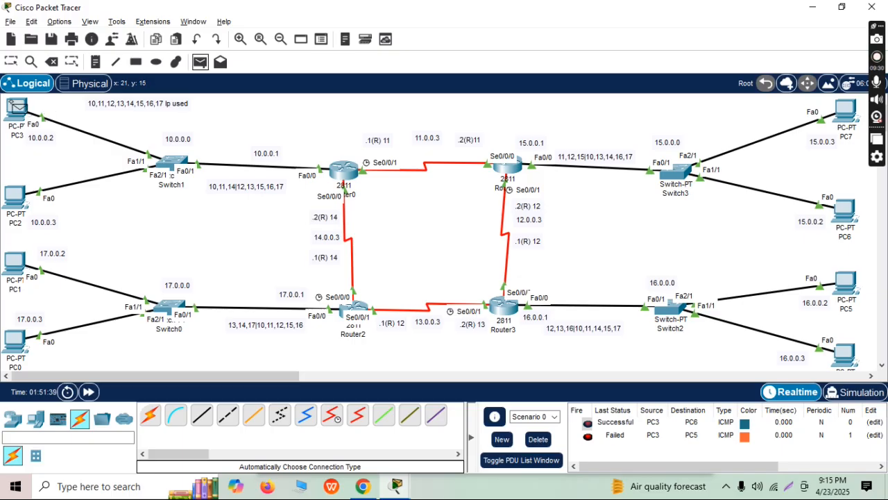
left_click(12, 105)
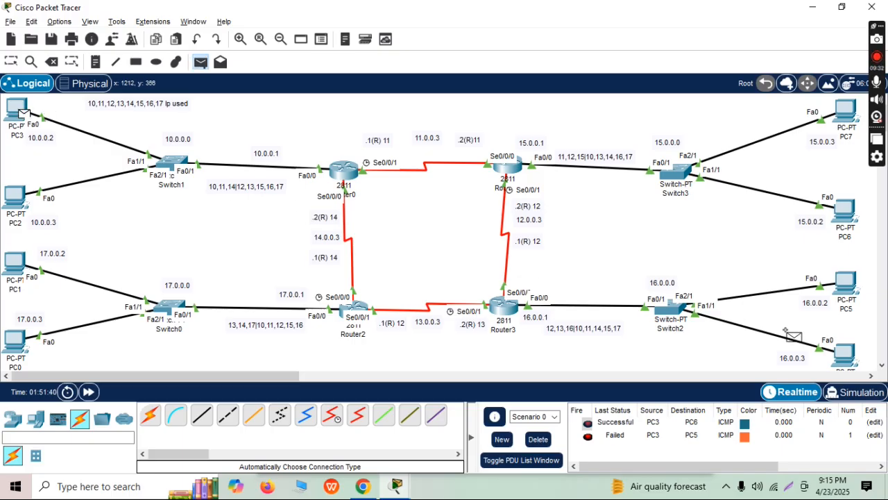
left_click(845, 212)
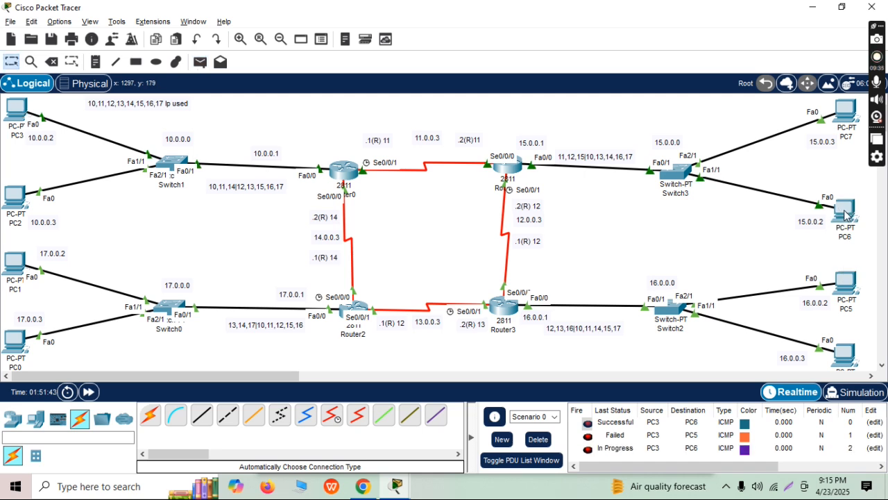
Repeat the connectivity test from PC3 to PC5 with another simple PDU and check its entry in the PDU list
left_click(200, 69)
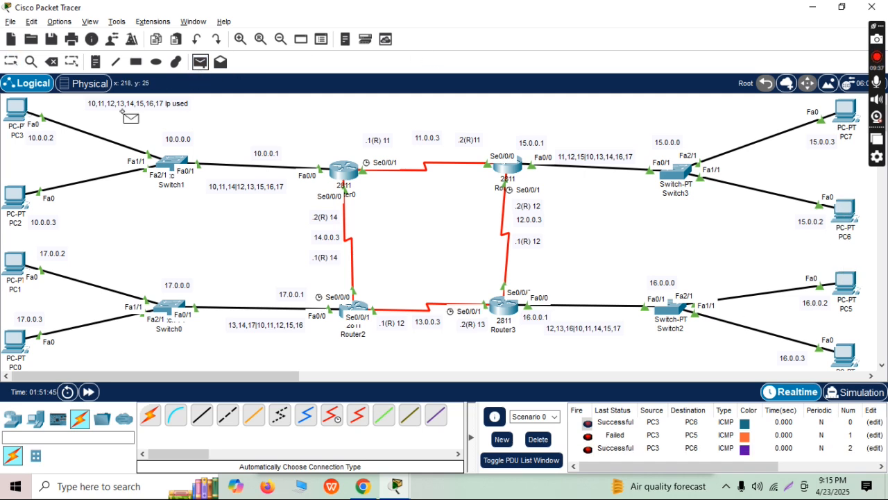
left_click(19, 106)
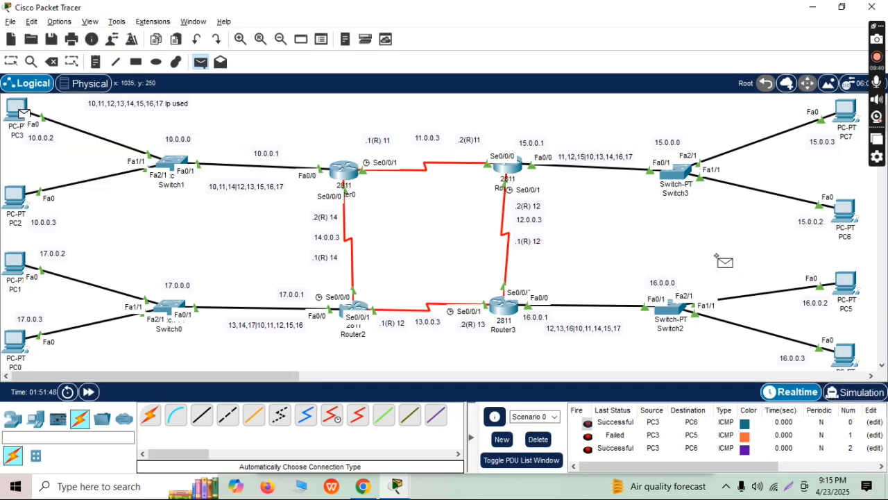
left_click(844, 281)
scroll(705, 415, "down", 1)
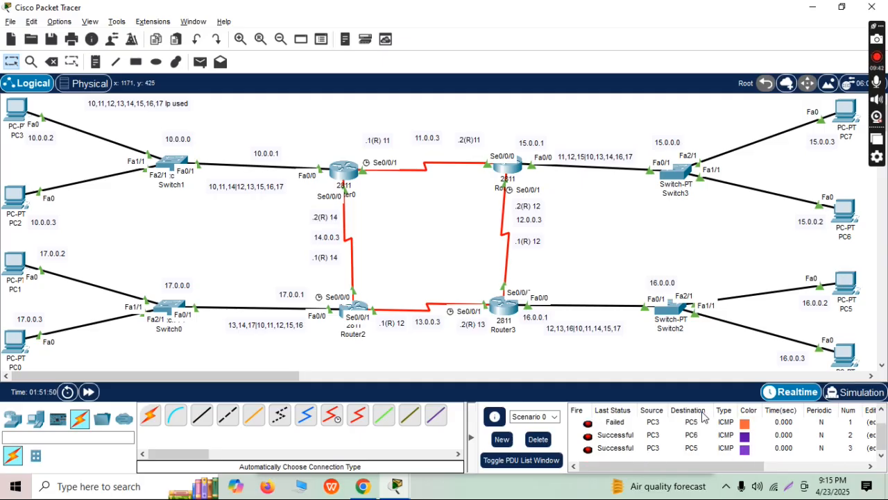
Send two simple PDUs from PC3 to PC4 to test connectivity with the 16.0.0.0 network
left_click(200, 61)
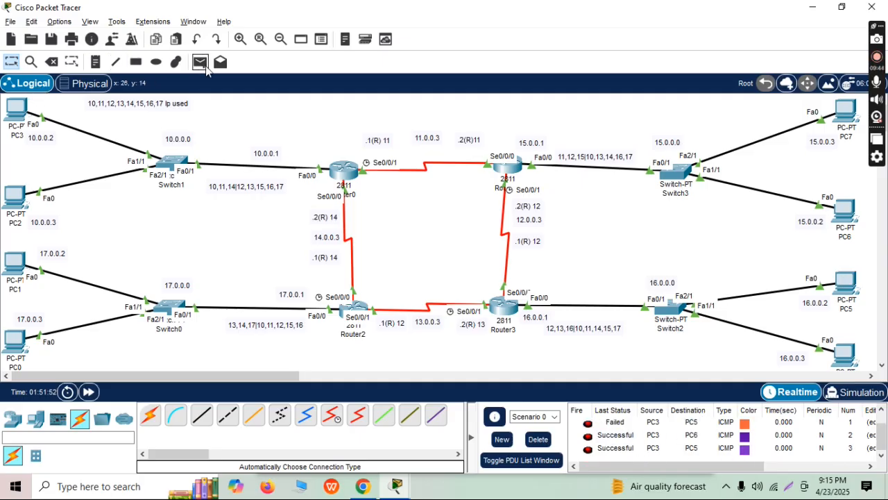
left_click(844, 352)
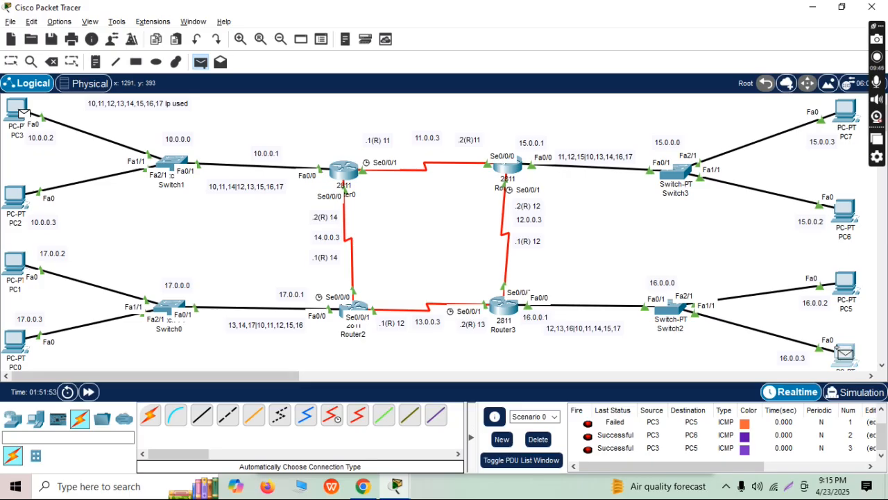
scroll(690, 446, "down", 2)
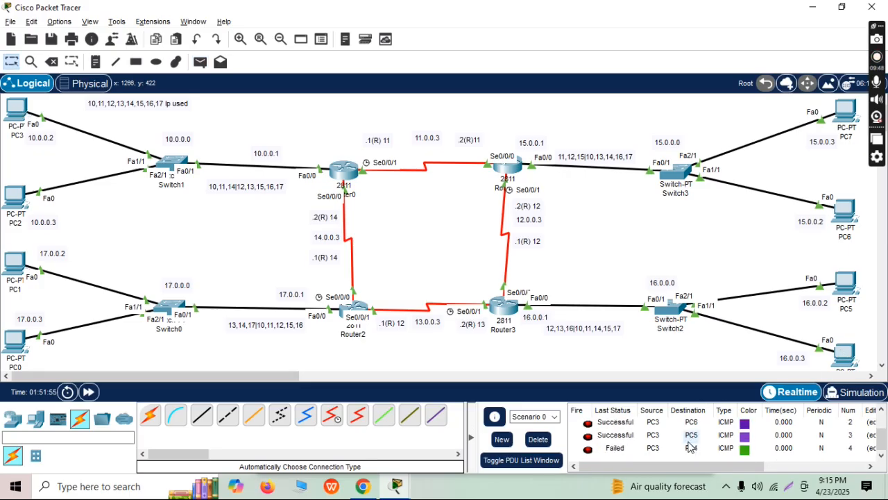
left_click(200, 62)
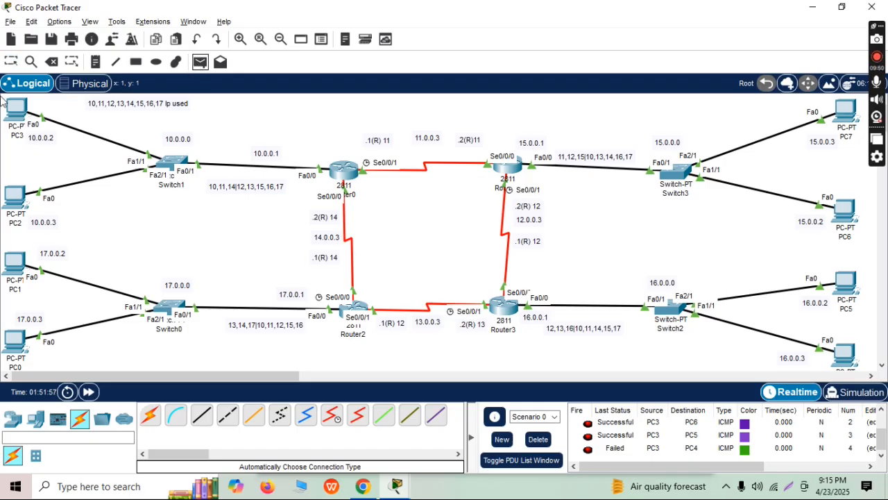
left_click(19, 111)
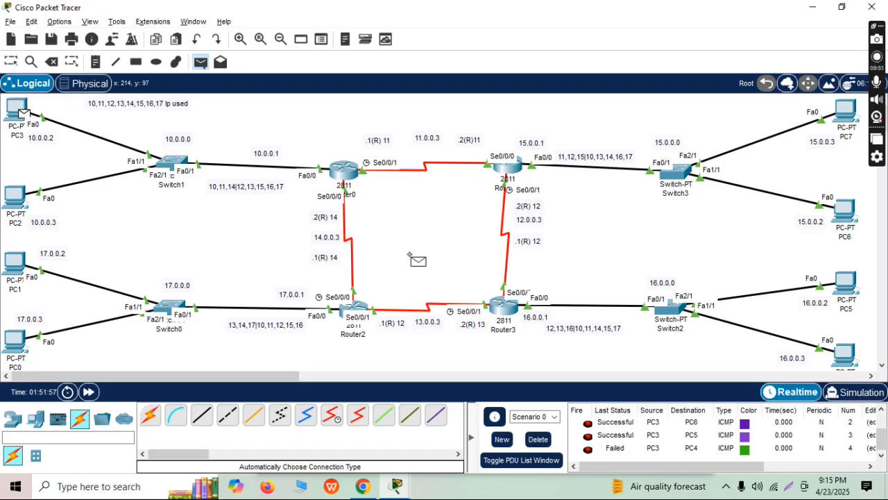
left_click(844, 354)
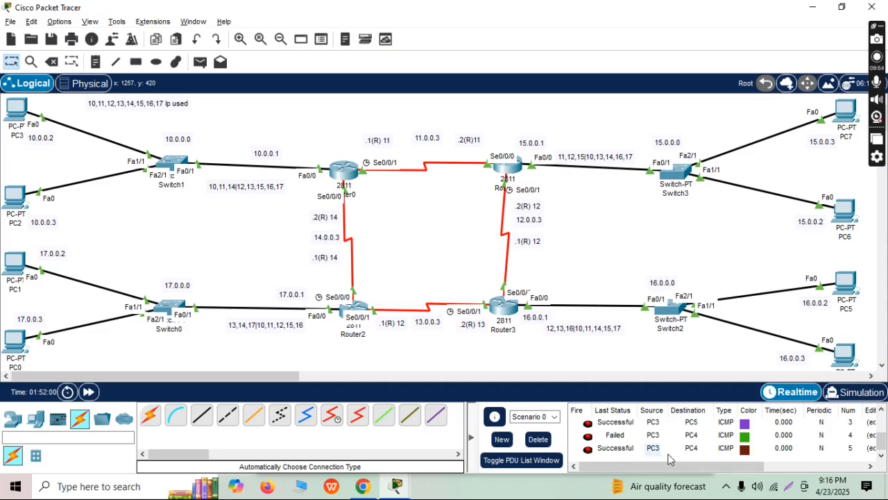
scroll(814, 356, "down", 1)
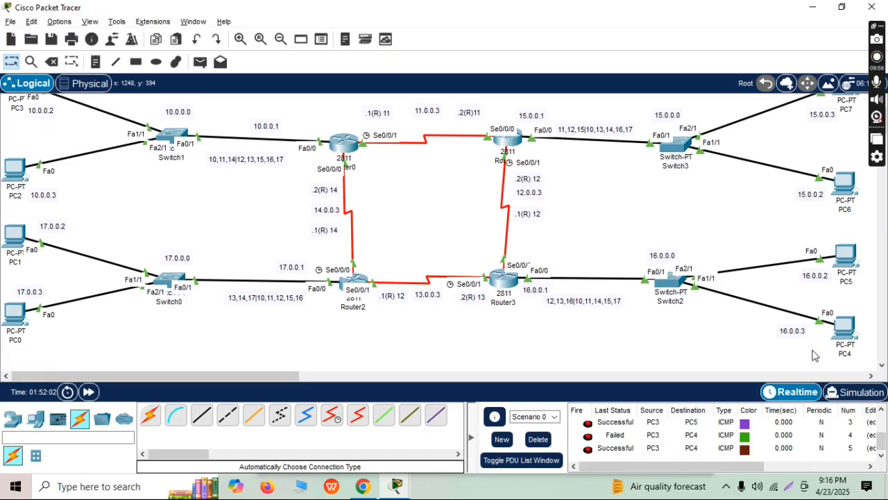
scroll(824, 355, "up", 1)
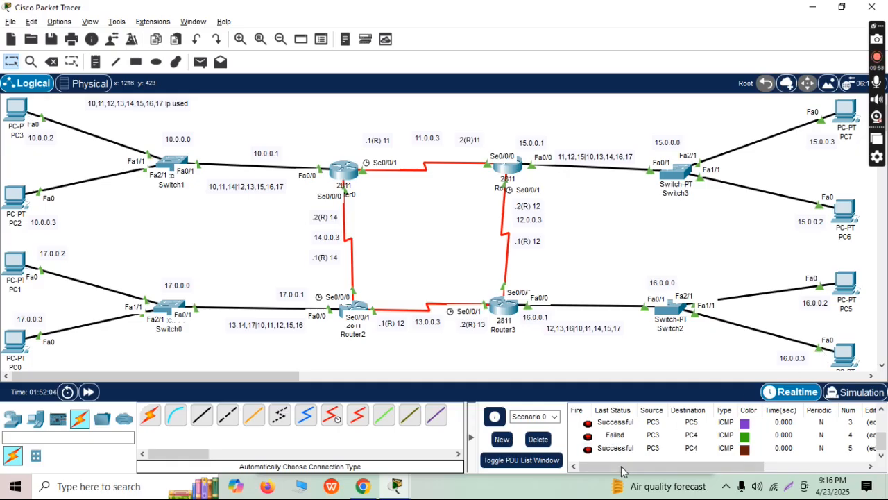
Delete the current scenario's PDUs and send a simple PDU from PC1 to PC7
left_click(540, 440)
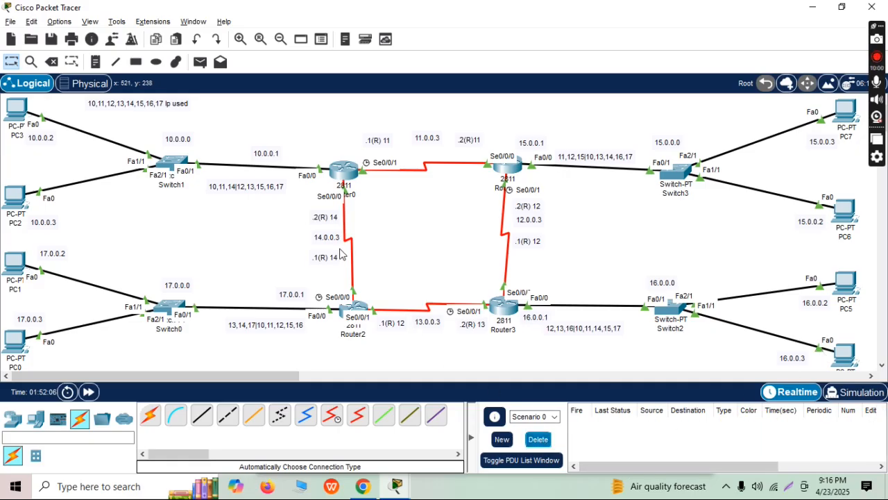
left_click(200, 63)
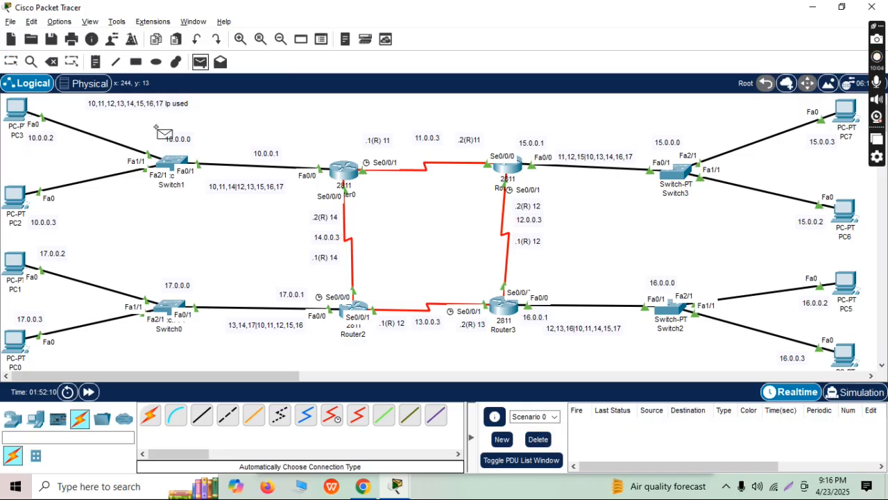
left_click(12, 260)
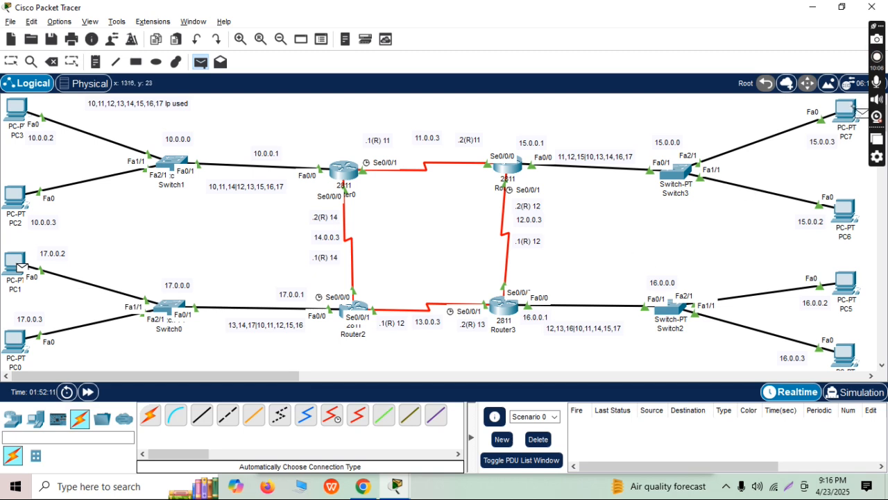
left_click(846, 113)
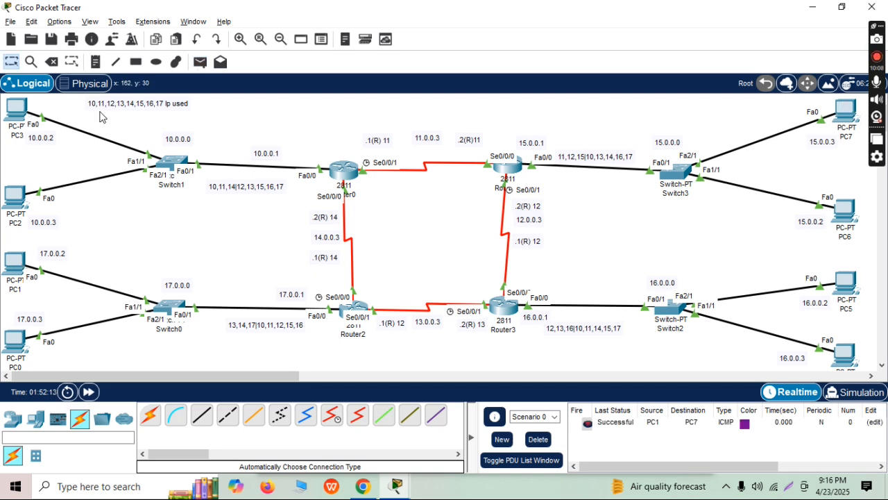
Send two simple PDUs from PC1 to Router1
left_click(12, 261)
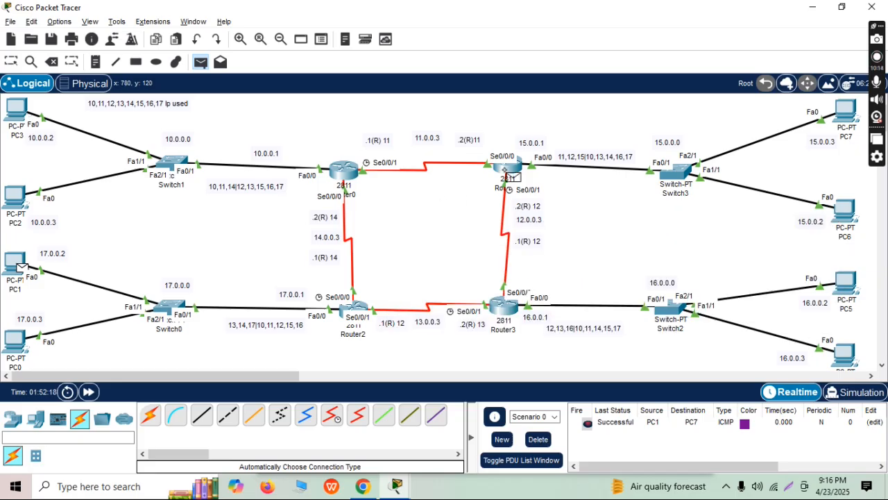
left_click(511, 172)
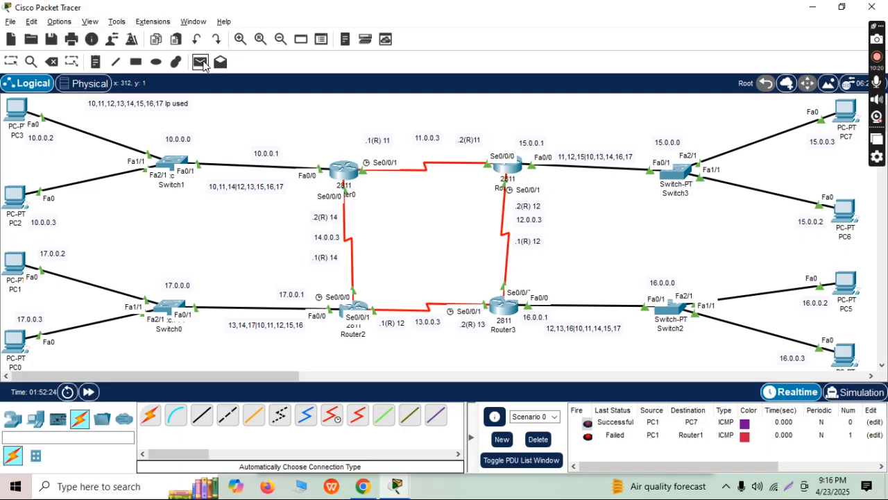
left_click(15, 265)
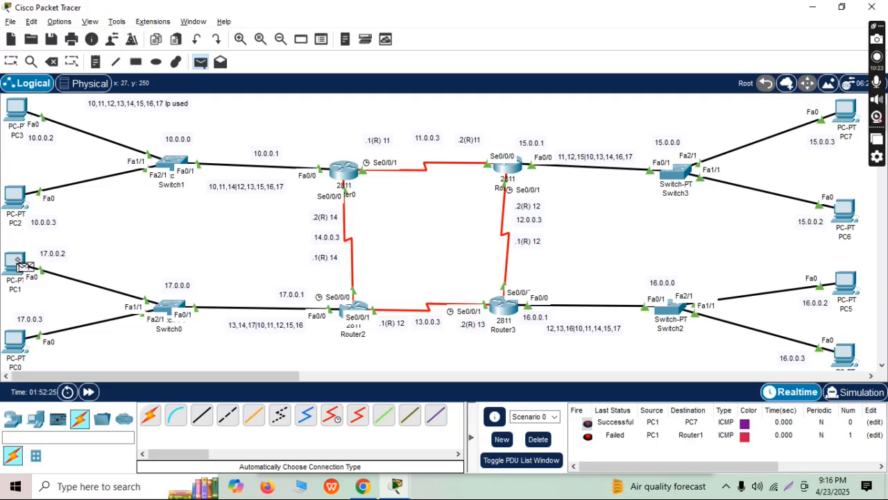
left_click(512, 174)
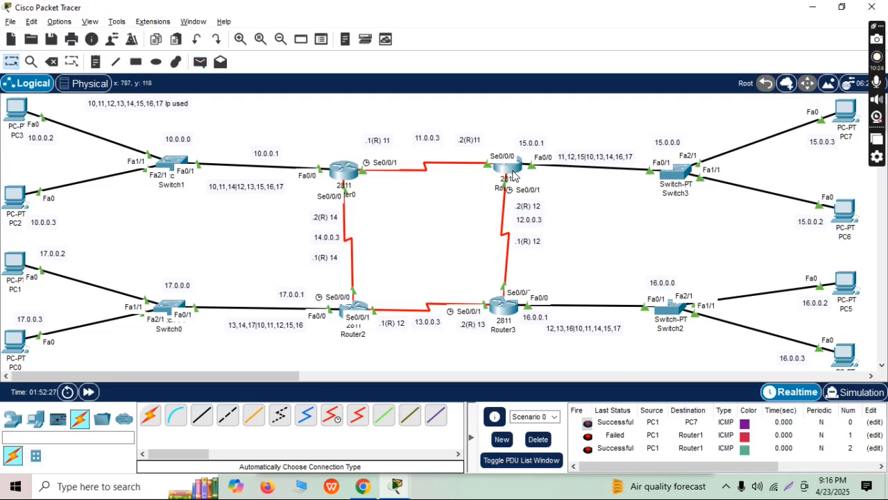
Clear the scenario's PDU list and resend a simple PDU from PC1 to PC7
left_click(538, 439)
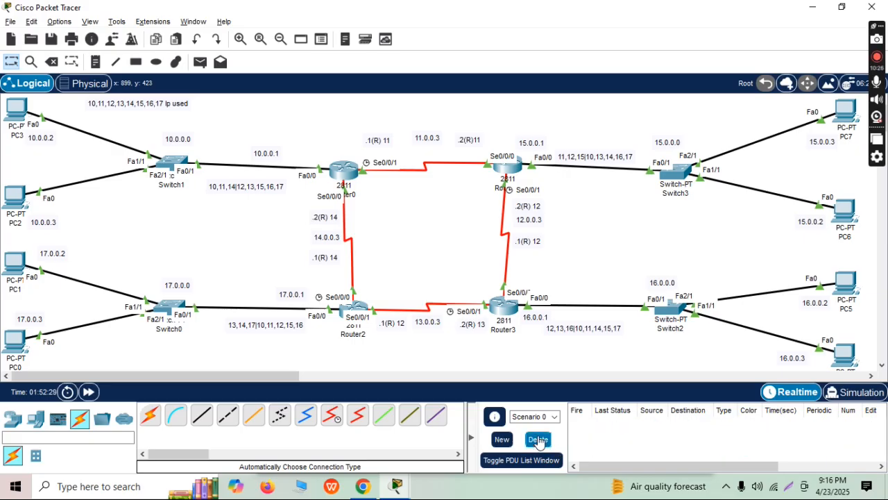
left_click(200, 63)
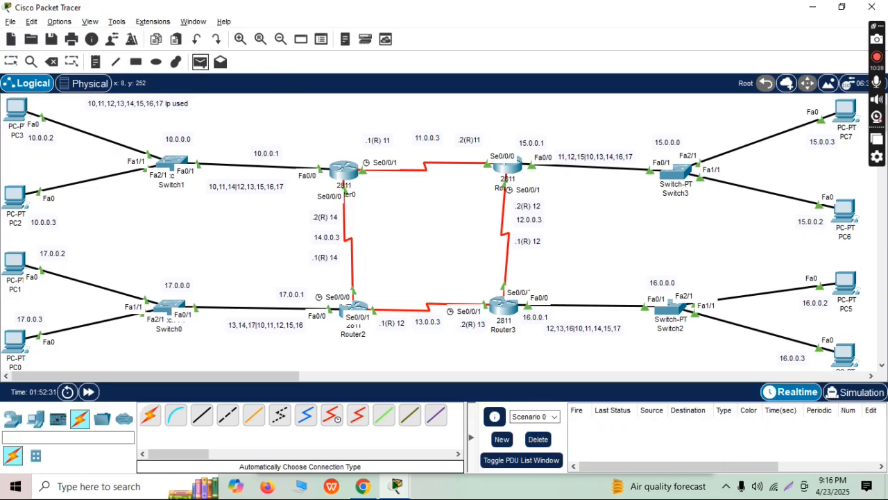
left_click(14, 261)
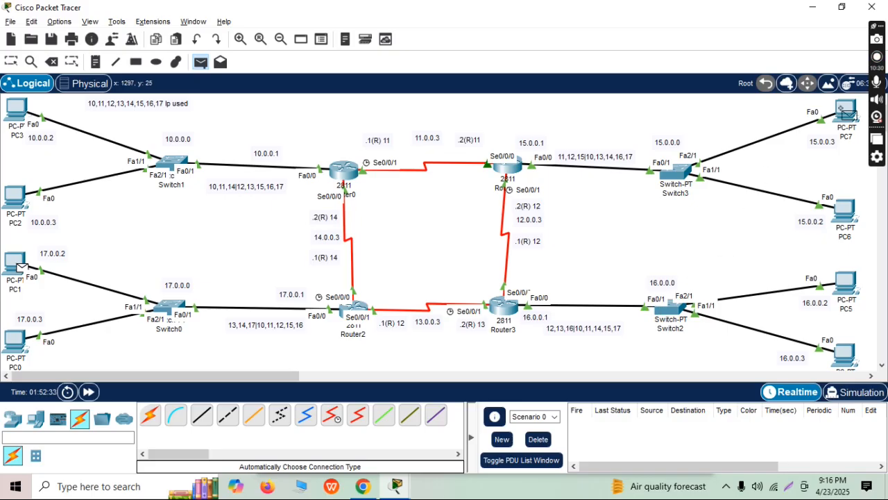
left_click(845, 113)
Send one simple PDU from PC1 to PC6 and another from PC1 to Router3
left_click(200, 62)
left_click(15, 264)
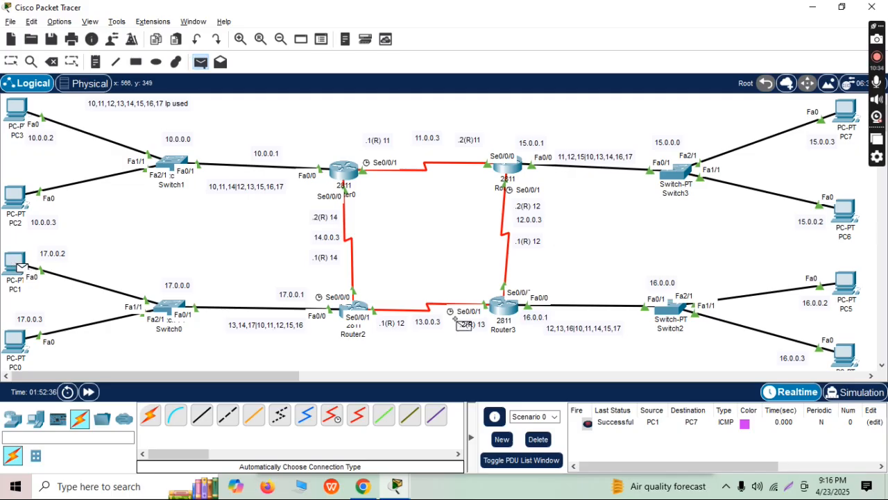
left_click(845, 211)
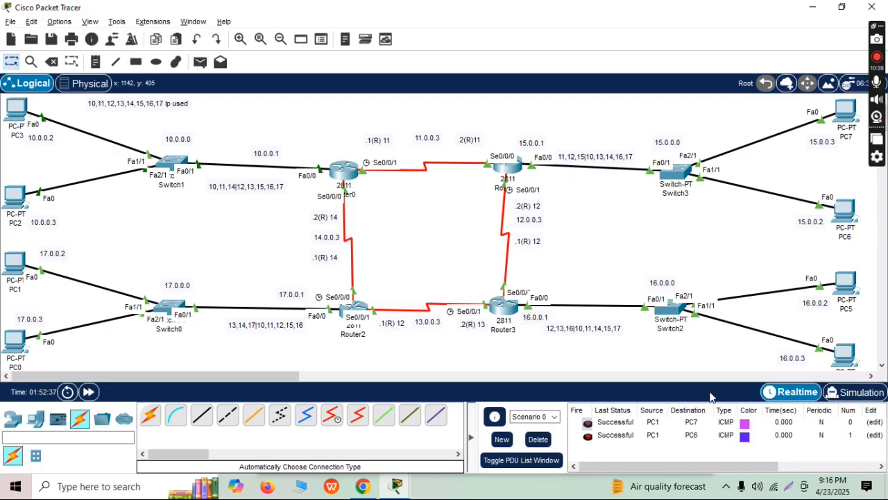
left_click(200, 61)
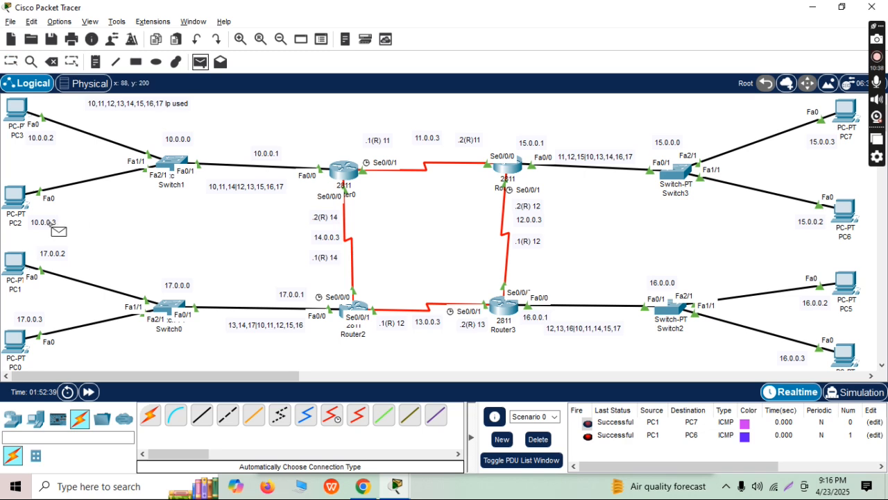
left_click(16, 261)
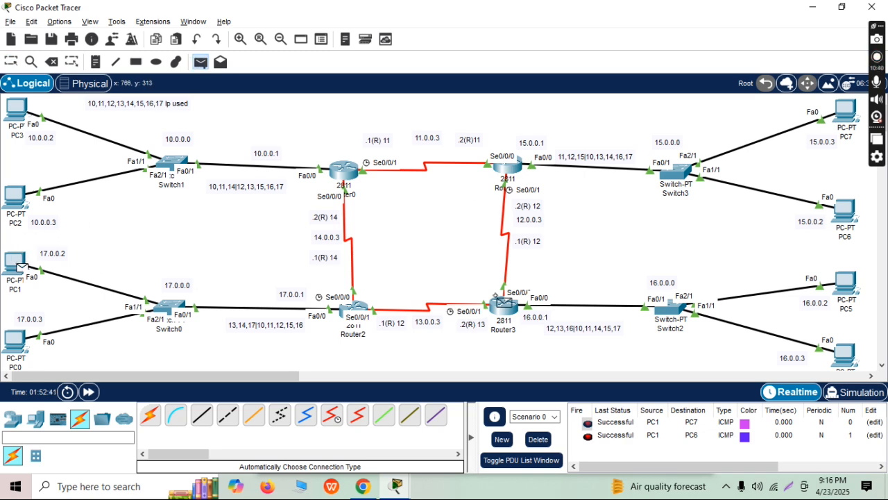
left_click(506, 306)
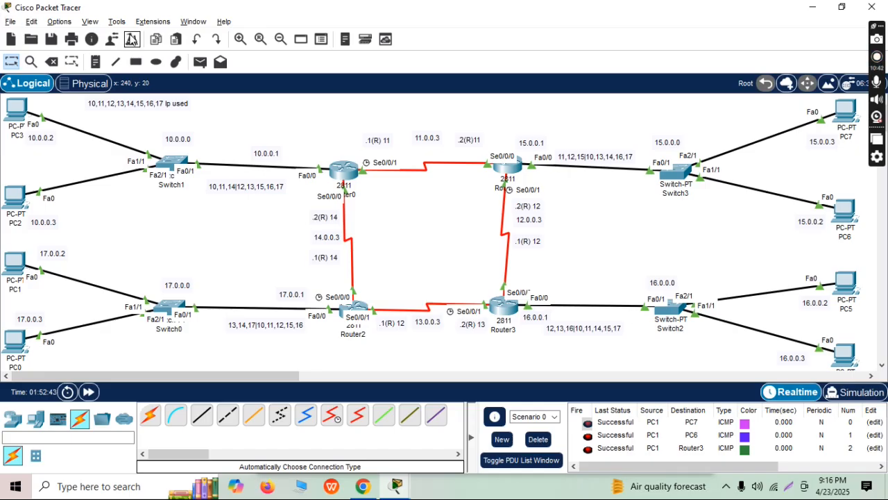
Send a simple PDU from PC1 to Router1 and clear the scenario's PDU list
left_click(200, 62)
left_click(18, 266)
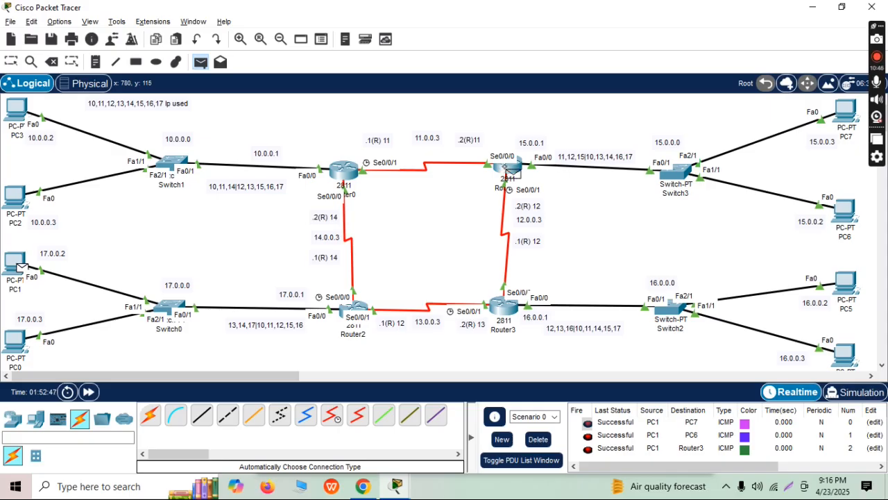
left_click(510, 170)
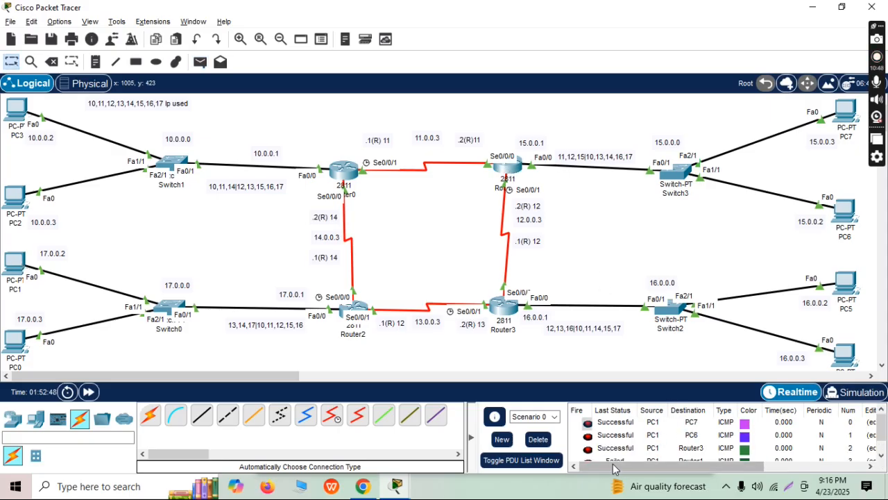
left_click(538, 440)
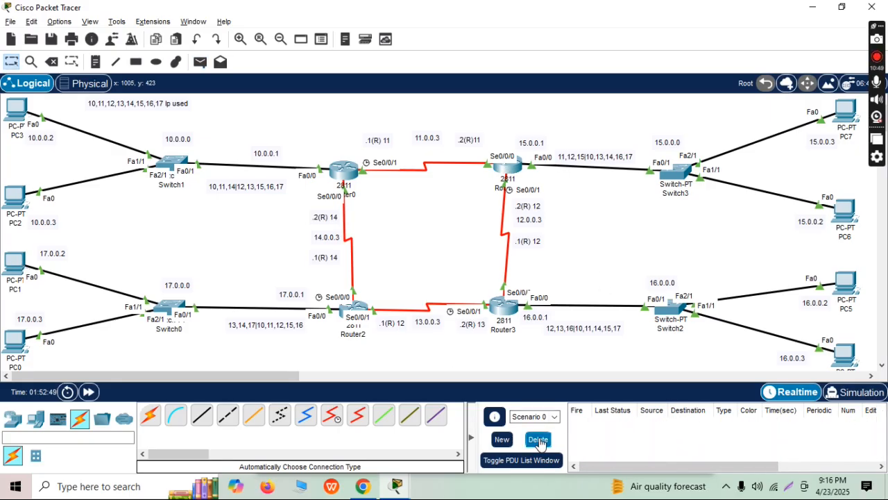
Send one simple PDU from PC1 to Router1 and another from PC1 to Router3
left_click(199, 63)
left_click(15, 263)
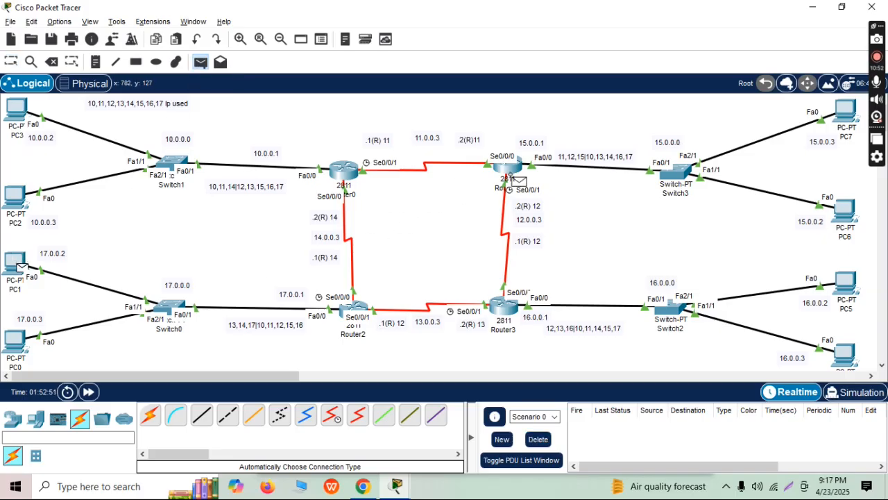
left_click(514, 170)
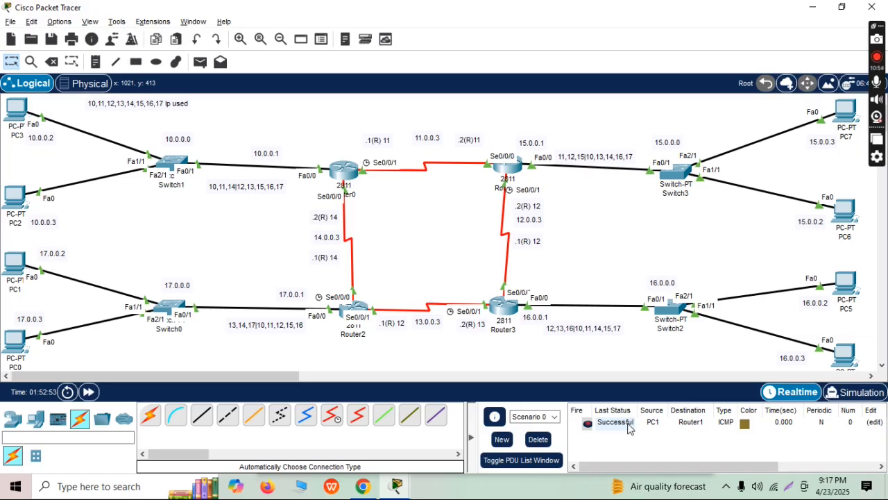
left_click(200, 62)
left_click(15, 263)
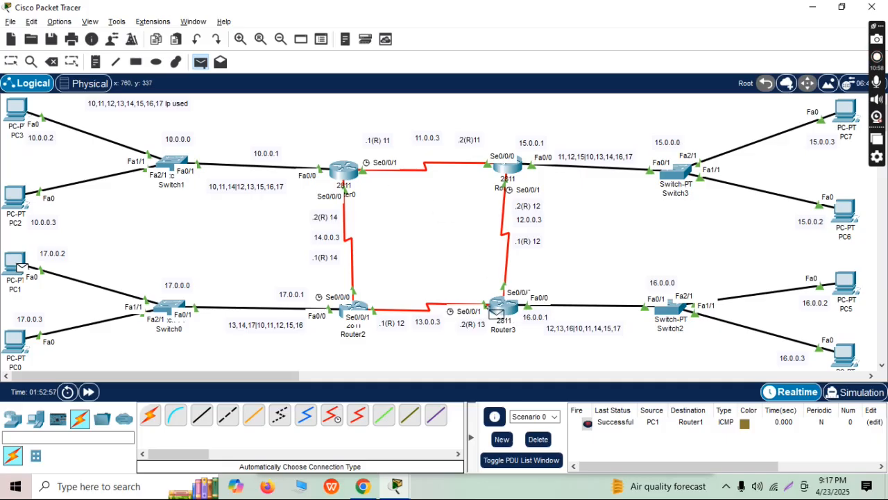
left_click(510, 307)
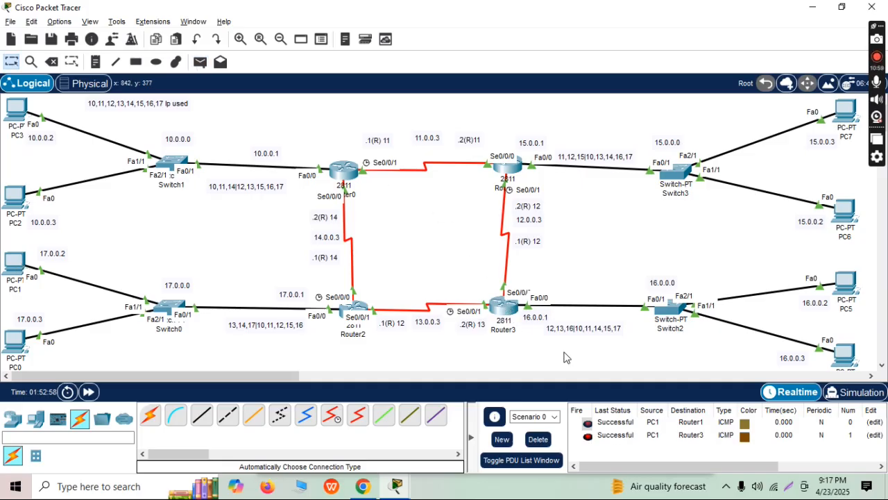
Send simple PDUs from PC1 to PC5 and PC4, and clear the scenario's PDU list
left_click(200, 62)
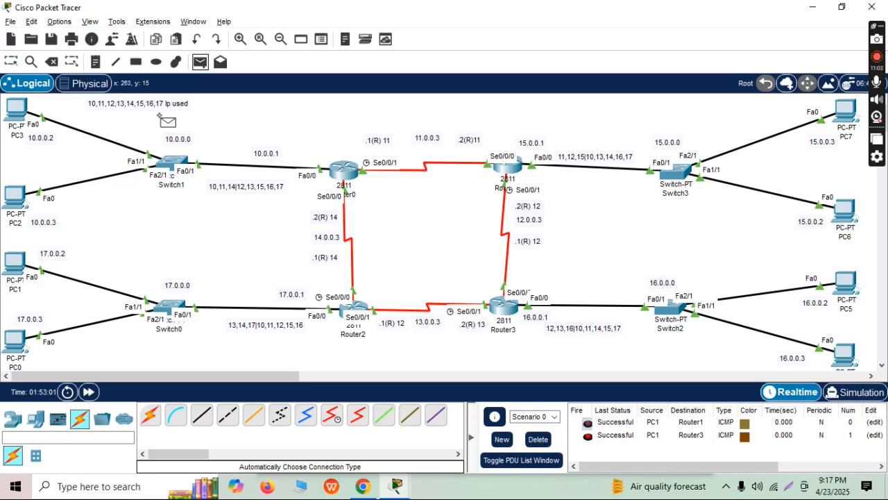
left_click(18, 263)
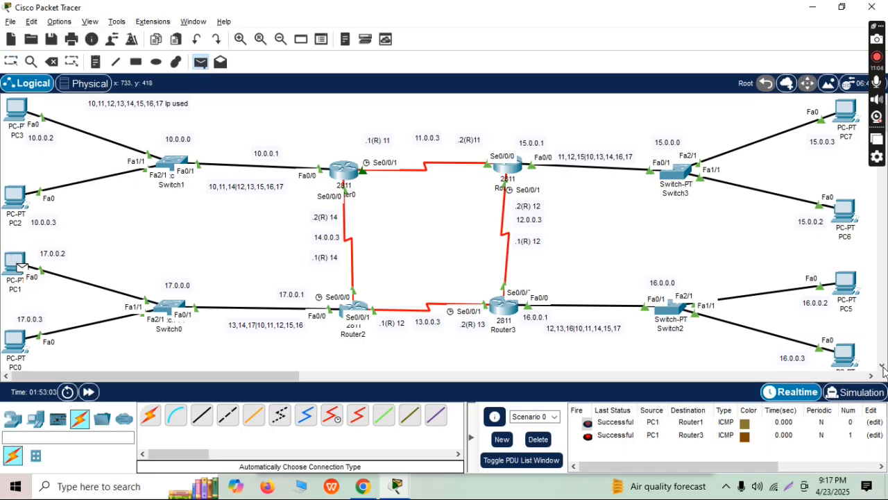
left_click(846, 281)
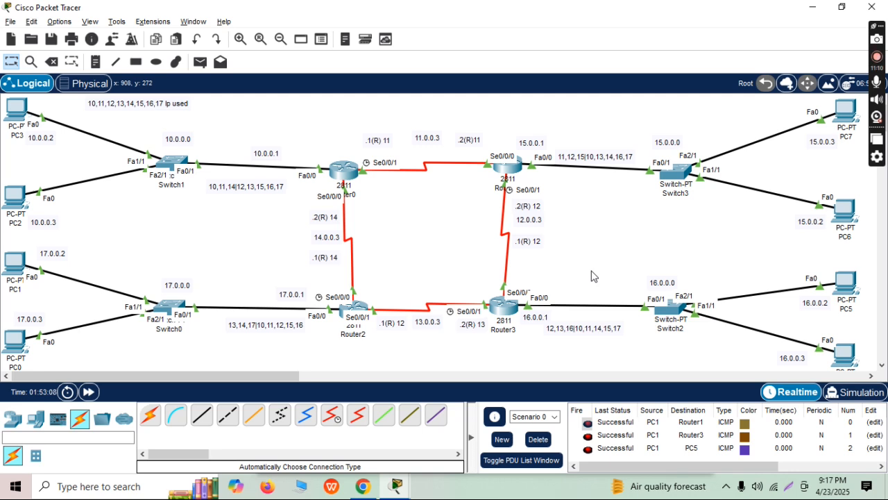
left_click(202, 63)
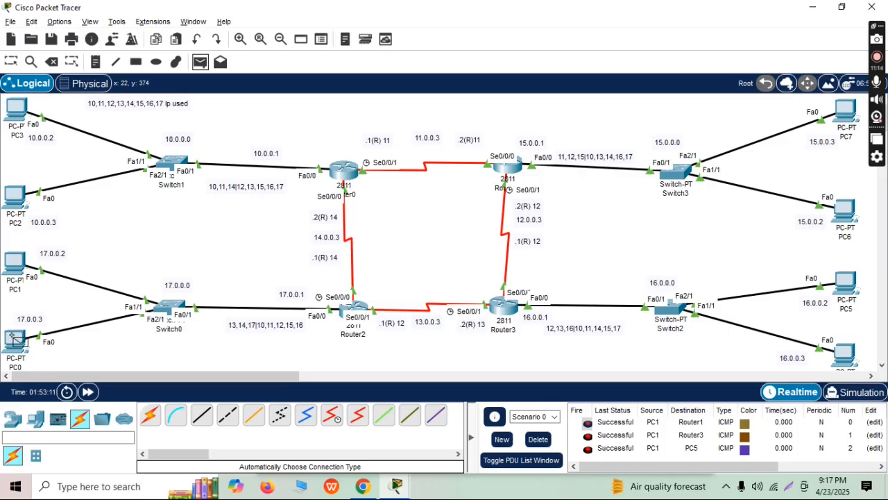
left_click(17, 263)
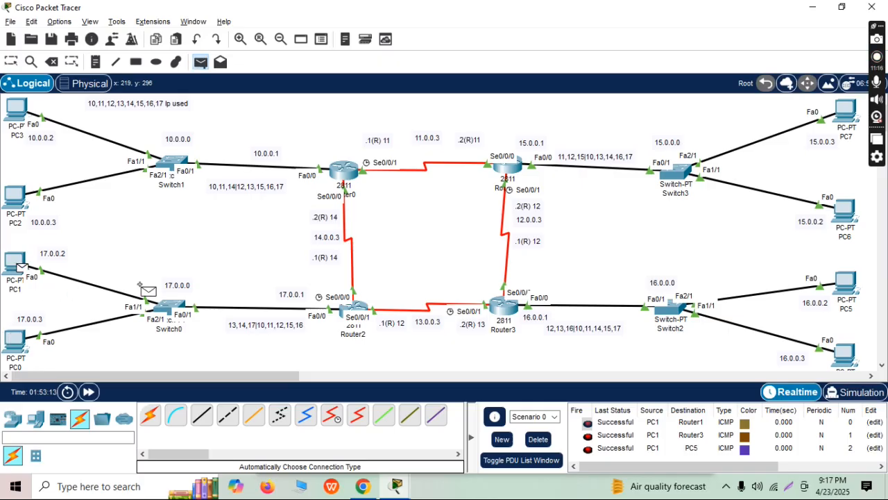
left_click(845, 356)
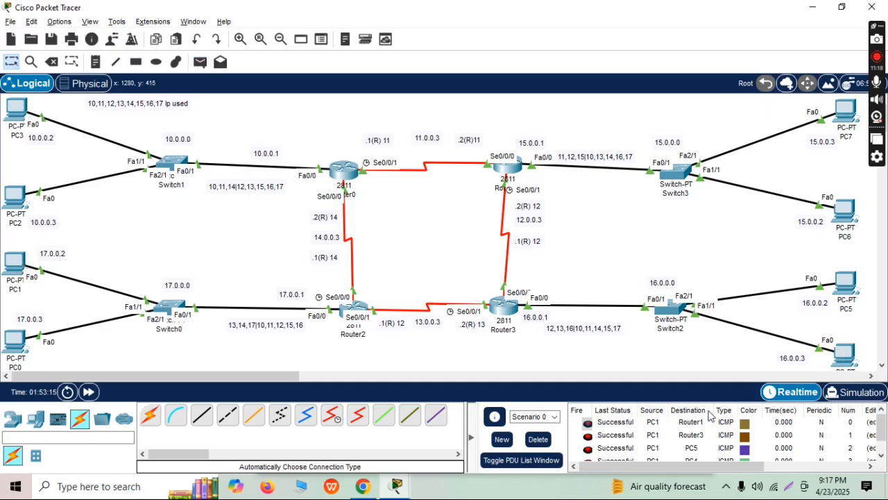
left_click(539, 442)
Send one simple PDU from PC1 to PC4 and another from PC0 to PC5
left_click(200, 63)
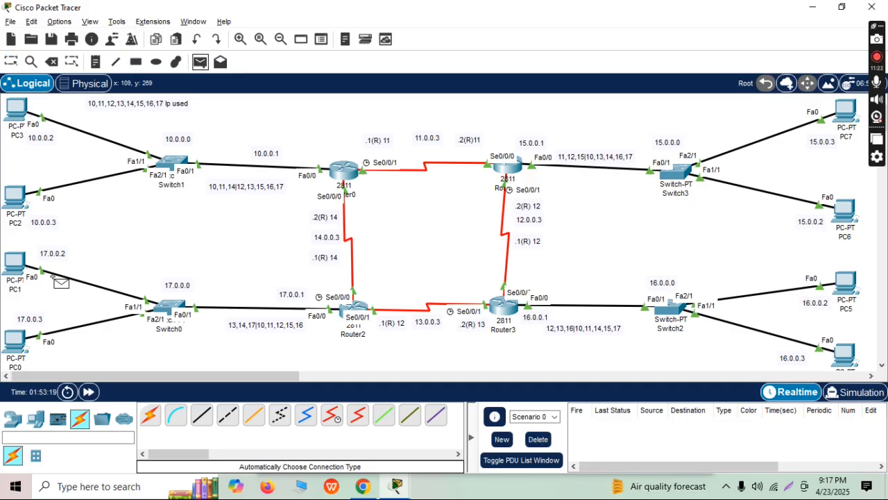
left_click(14, 263)
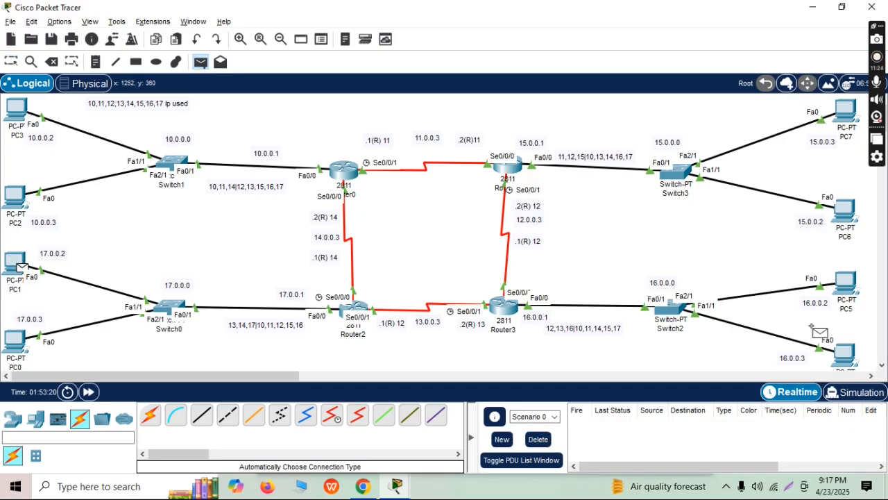
left_click(846, 355)
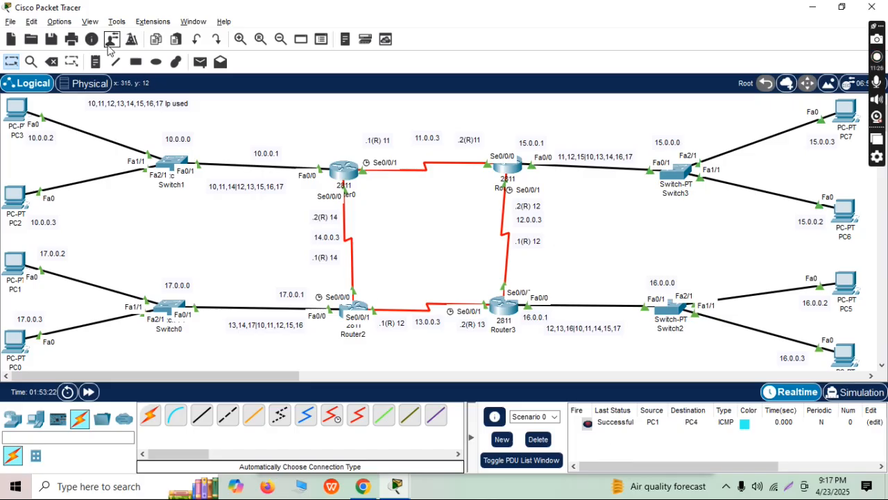
left_click(15, 339)
left_click(850, 280)
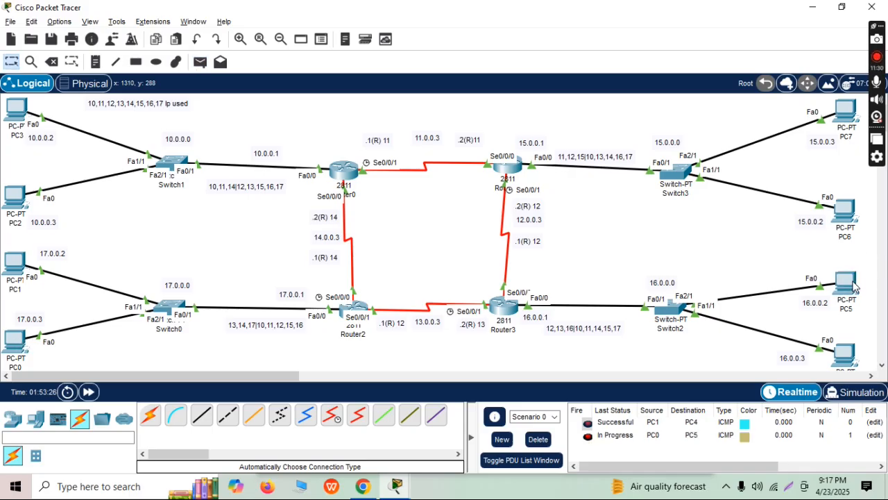
Send a simple PDU from PC0 to PC7 and another from PC1 to PC4
left_click(199, 63)
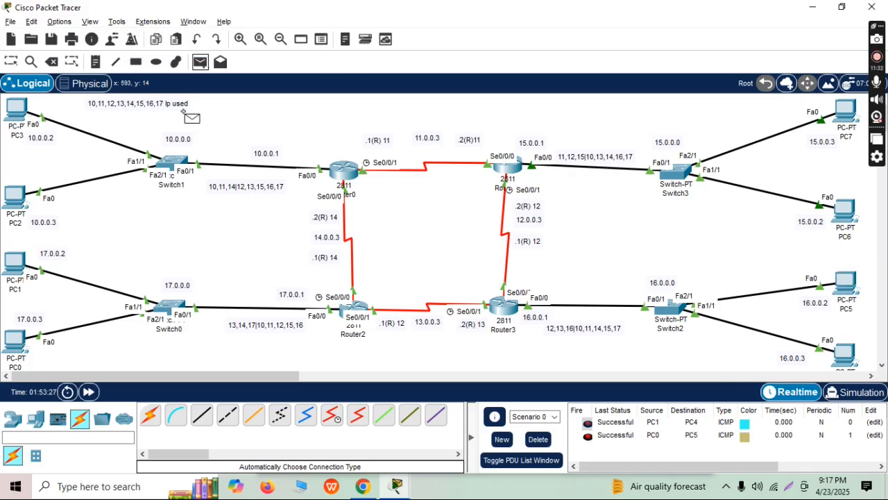
left_click(17, 338)
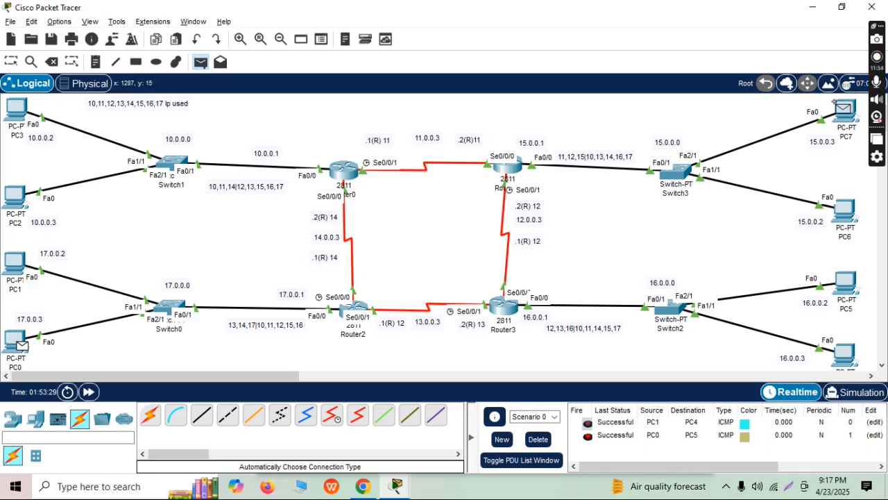
left_click(854, 118)
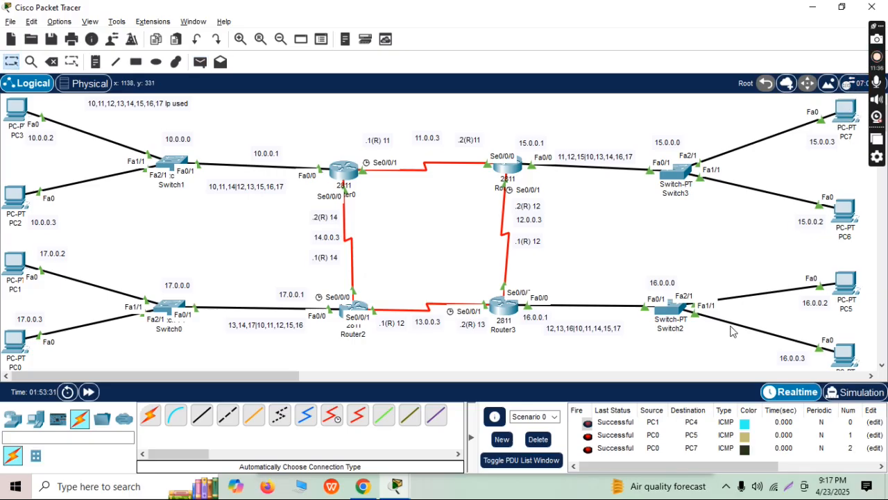
left_click(200, 63)
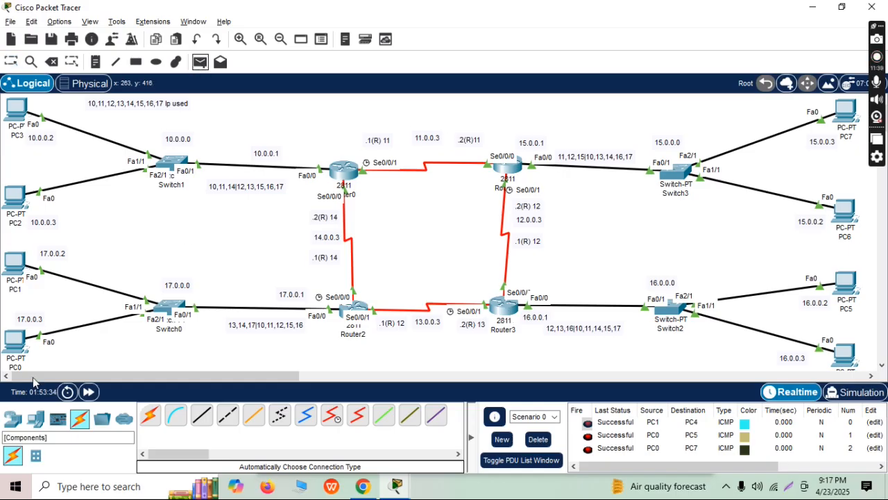
left_click(15, 262)
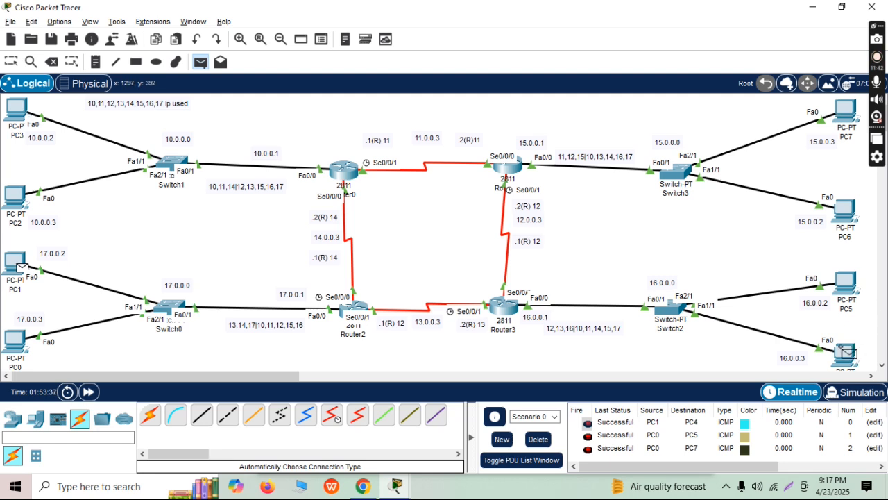
left_click(842, 350)
Send a simple PDU from PC3 to Router3 and clear the scenario's PDU list
left_click(200, 63)
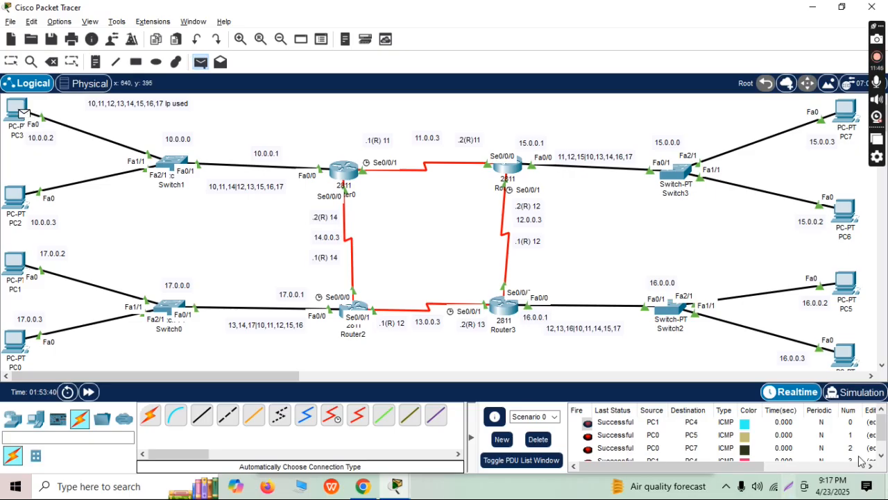
key("Escape")
scroll(744, 324, "down", 1)
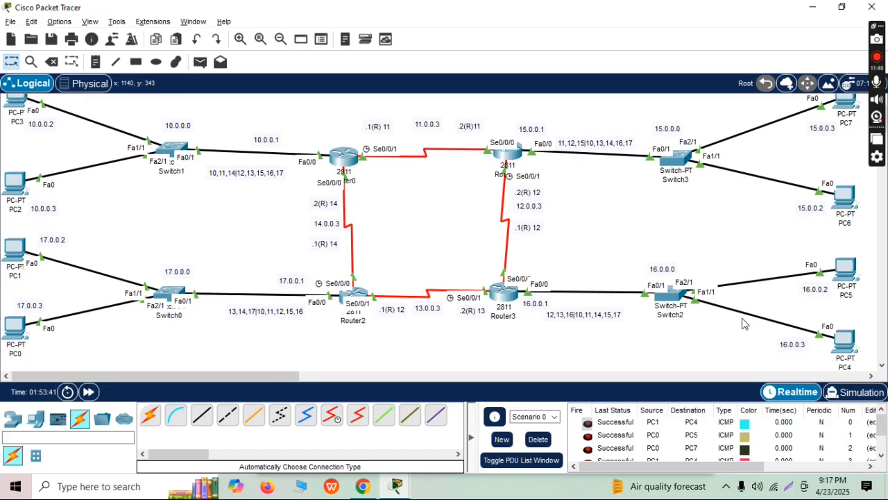
scroll(744, 323, "down", 2)
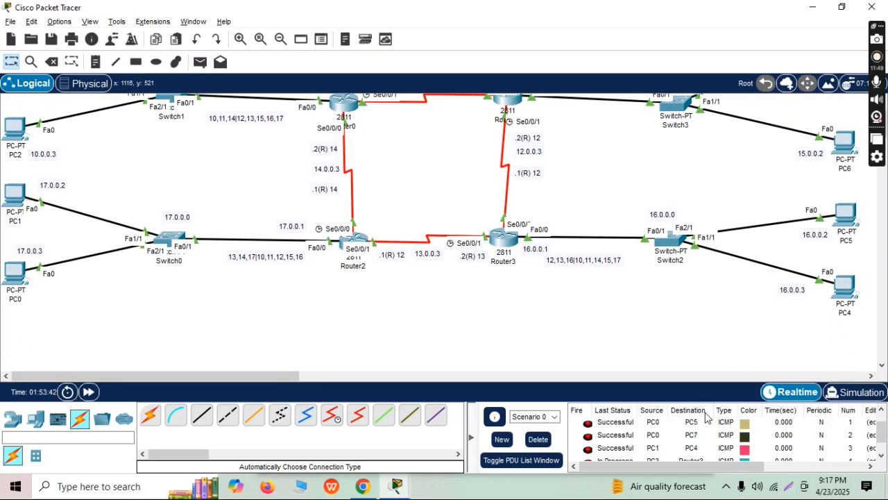
left_click(550, 445)
Send simple PDUs from PC3 to Router3 and PC4, and clear the scenario's PDU list
scroll(445, 292, "up", 2)
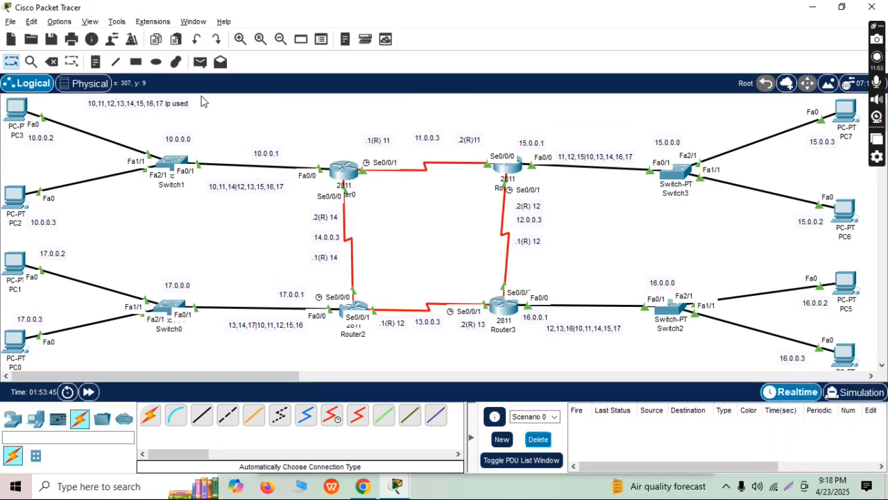
left_click(200, 62)
left_click(16, 108)
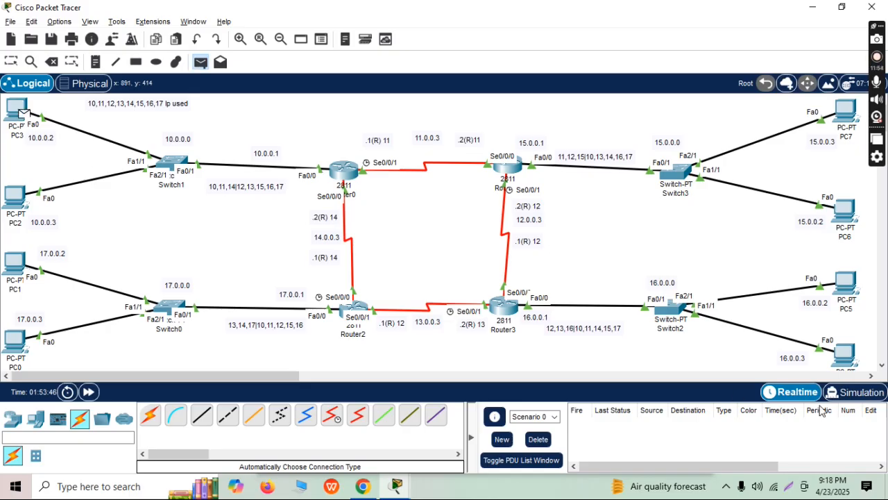
left_click(503, 312)
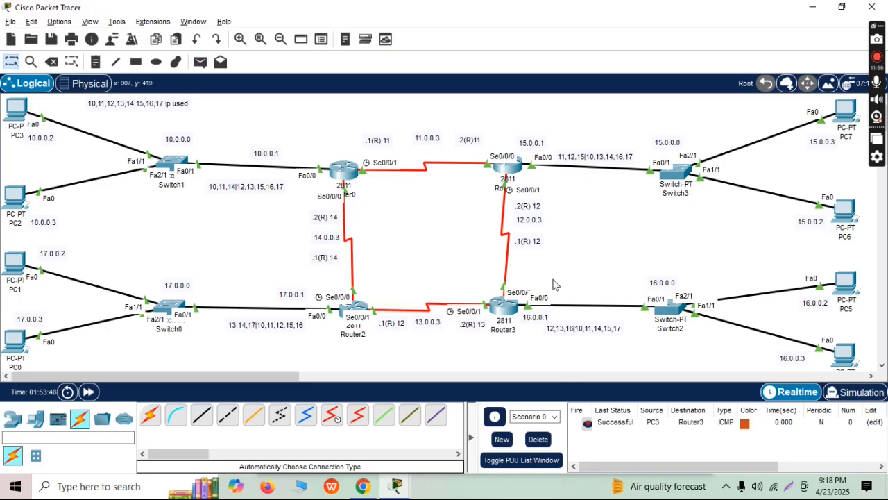
left_click(199, 62)
left_click(17, 110)
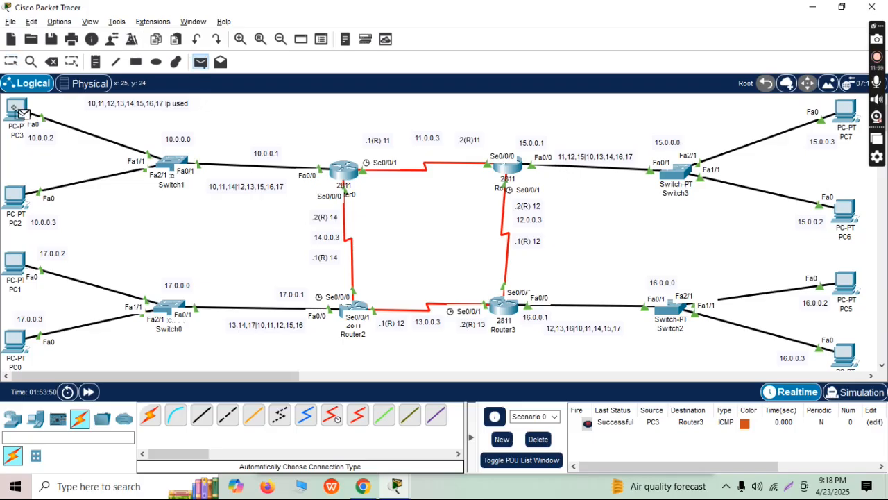
left_click(847, 354)
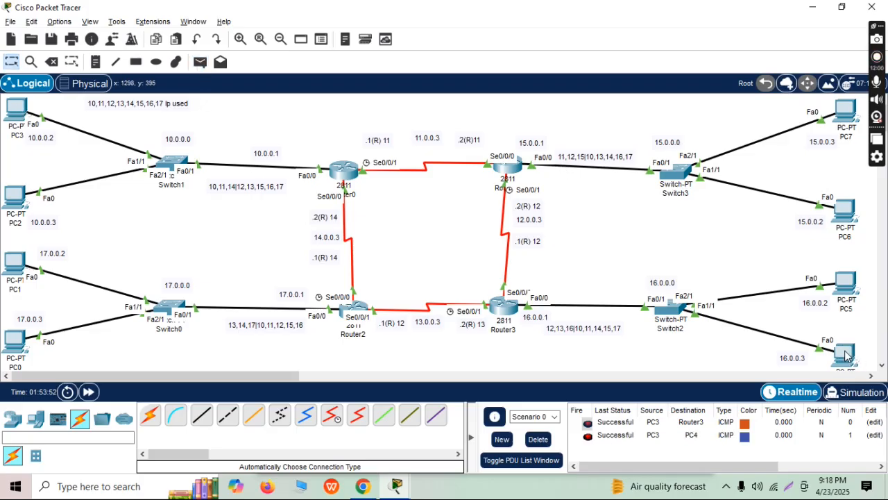
left_click(536, 440)
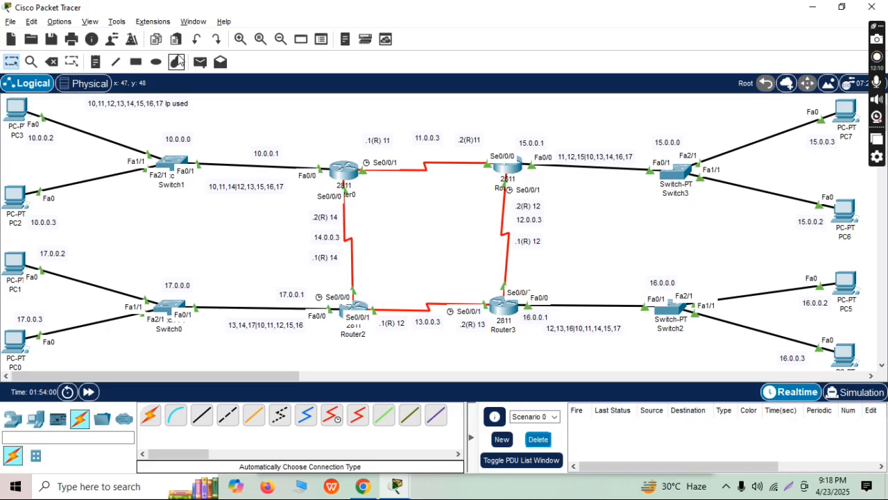
Send one simple PDU from PC7 to PC3 and another from PC7 to Router0
left_click(202, 63)
left_click(846, 110)
left_click(17, 109)
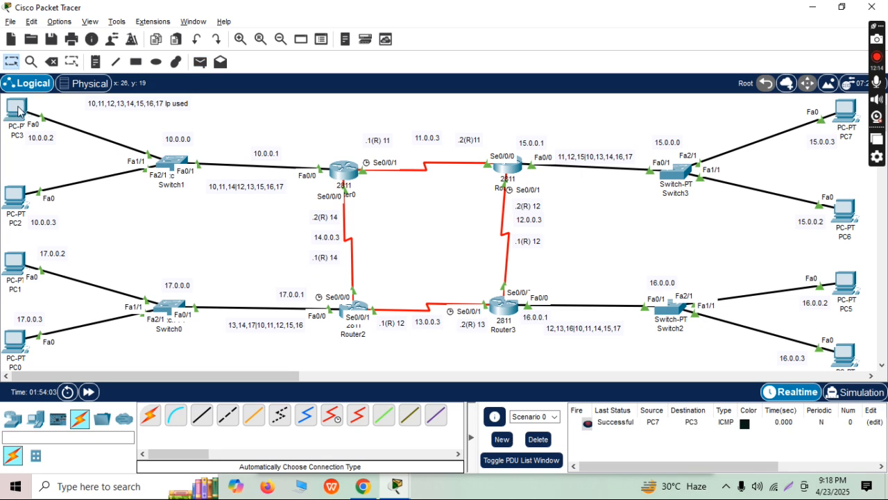
left_click(201, 62)
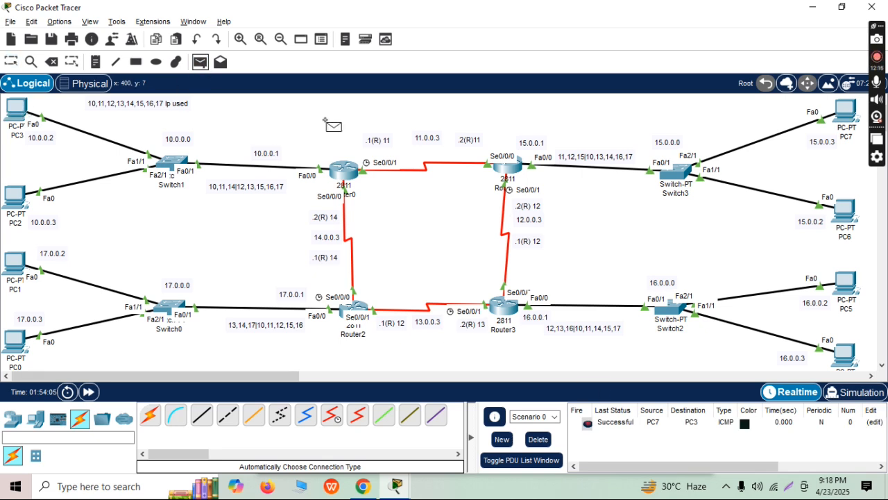
left_click(846, 110)
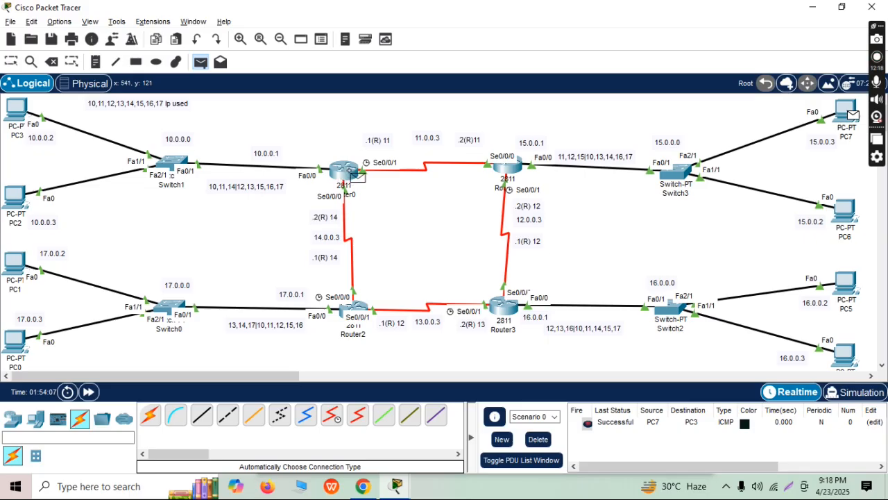
left_click(343, 171)
Send a simple PDU from PC7 to PC2 and clear the scenario's PDU list
left_click(200, 63)
left_click(846, 109)
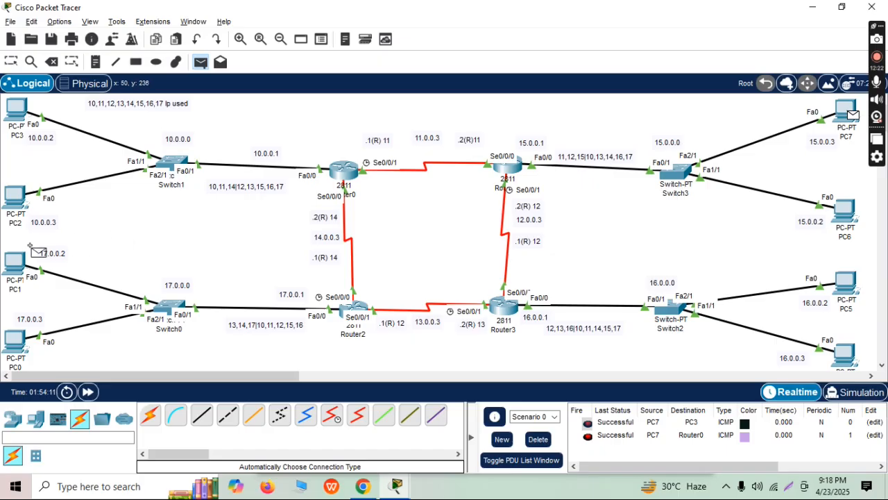
left_click(15, 197)
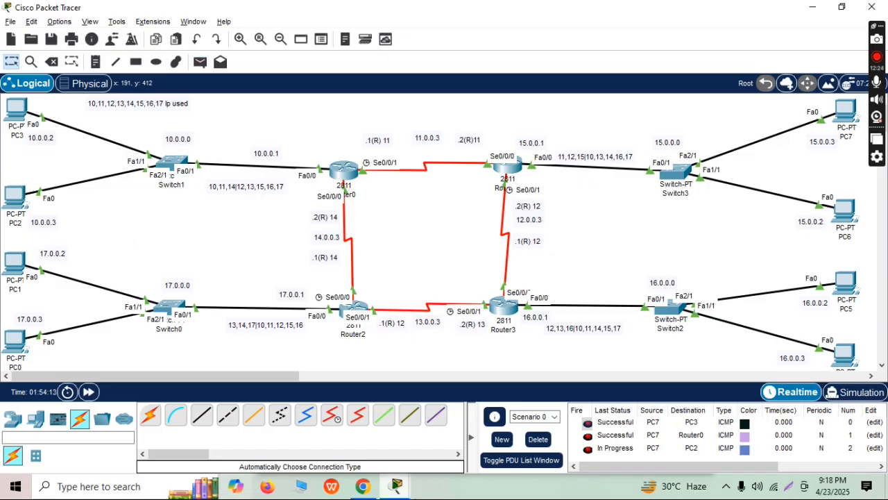
left_click(533, 442)
Send one simple PDU from PC7 to PC0 and another from PC7 to PC1
left_click(200, 62)
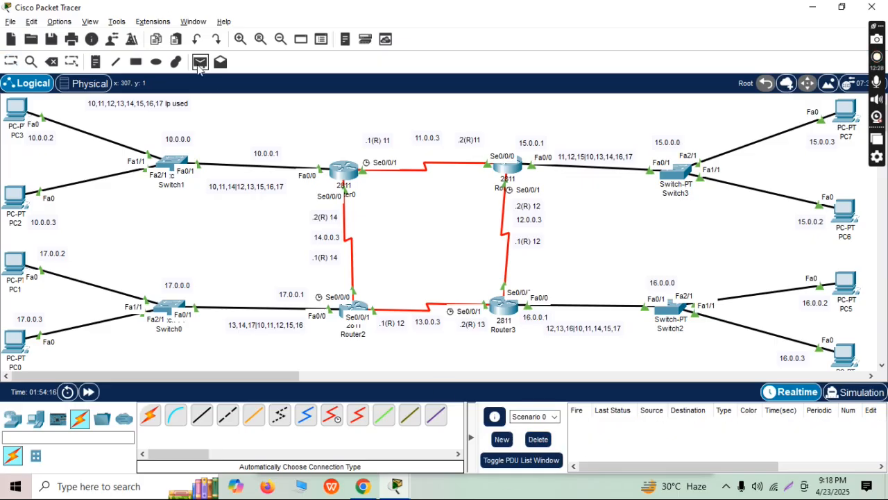
left_click(846, 111)
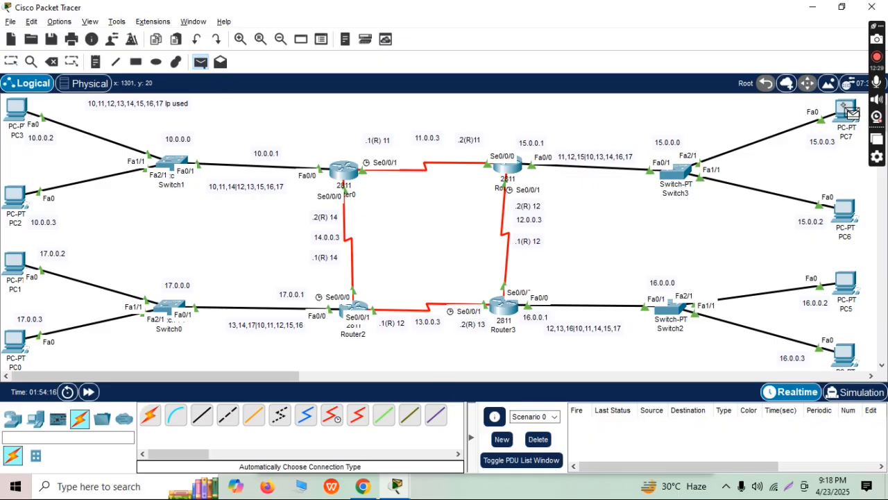
left_click(16, 340)
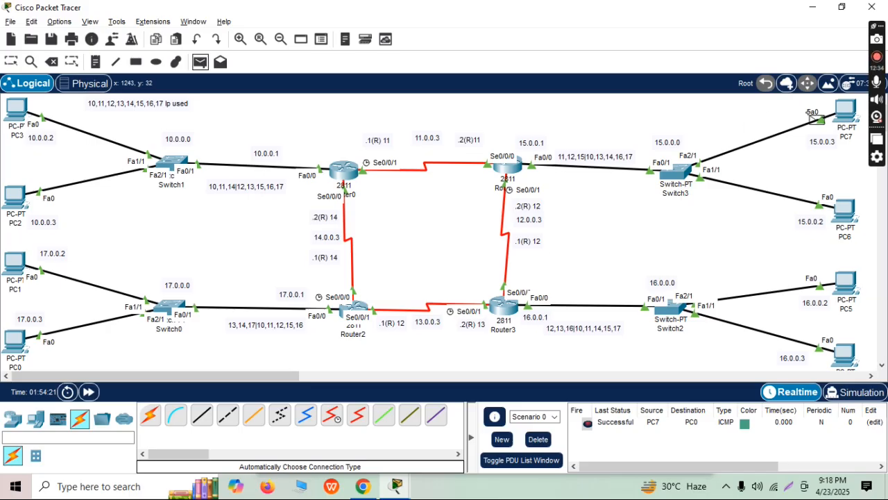
left_click(846, 111)
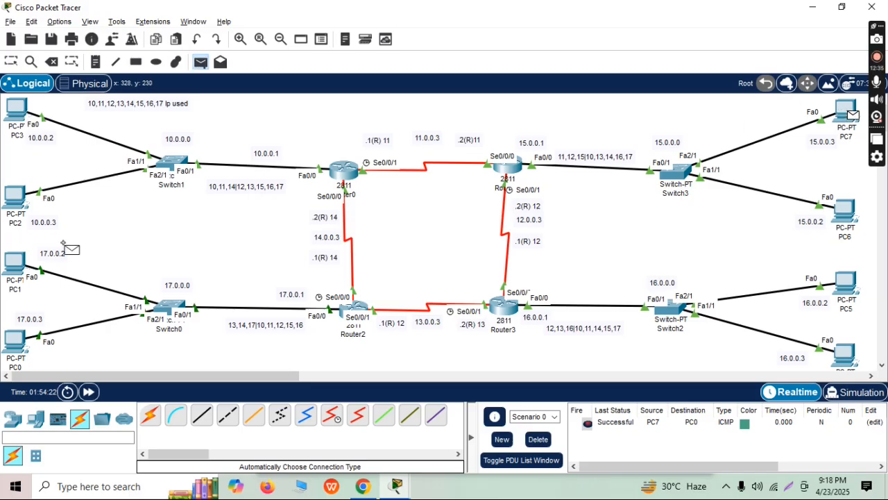
left_click(16, 259)
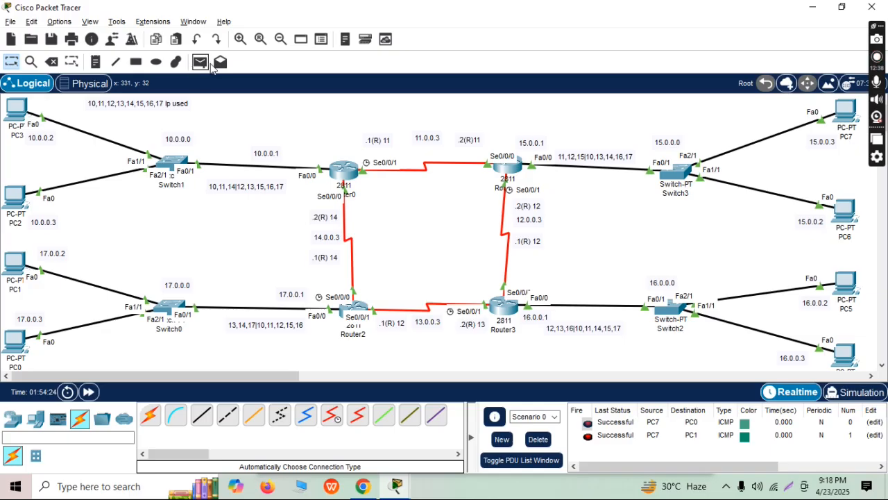
Send simple PDUs from PC4 to PC3 and from PC4 to PC0, and clear the scenario's PDU list
left_click(846, 354)
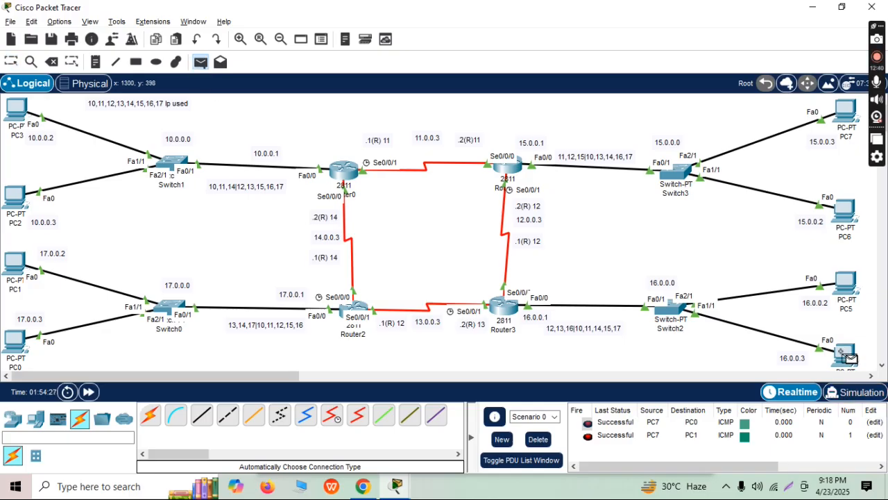
left_click(14, 106)
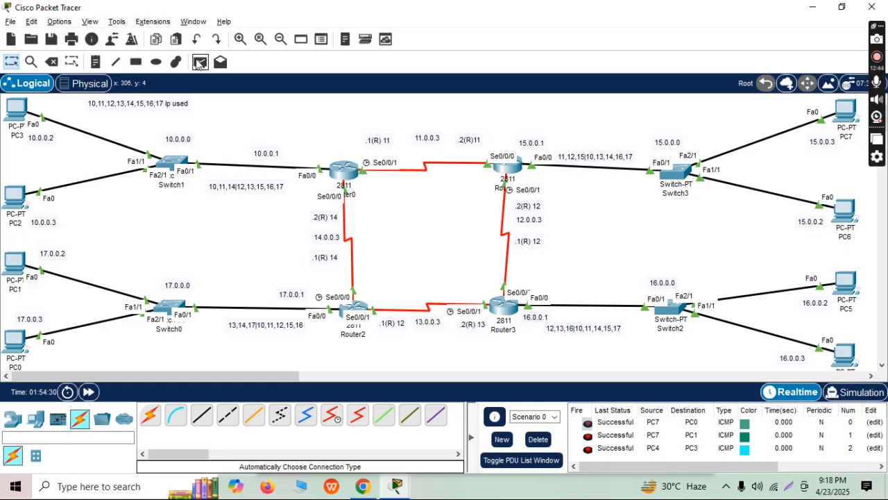
left_click(846, 357)
left_click(15, 339)
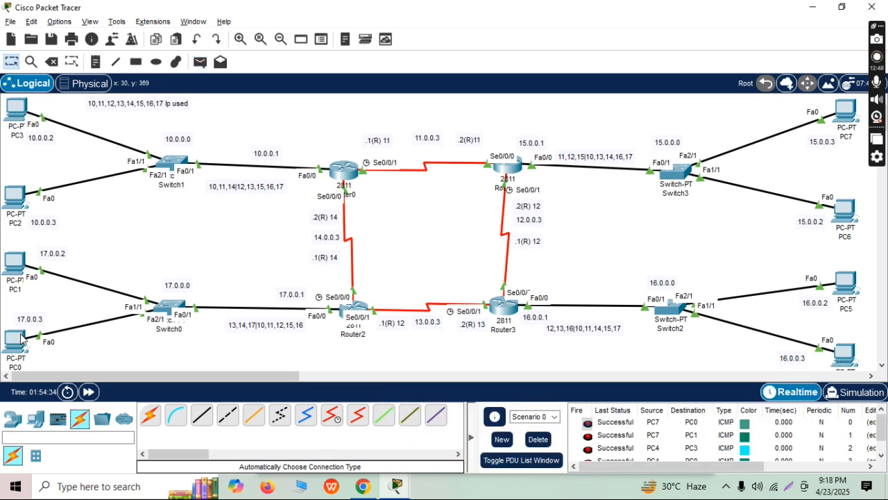
scroll(672, 452, "down", 1)
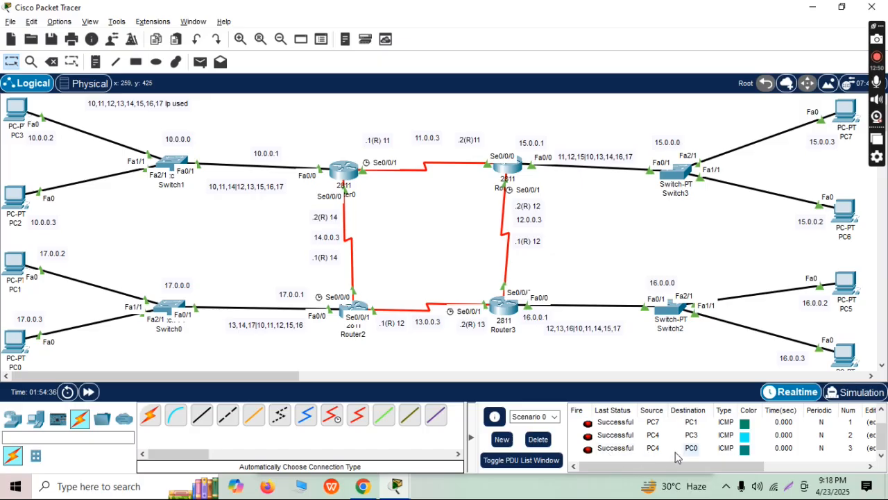
left_click(538, 439)
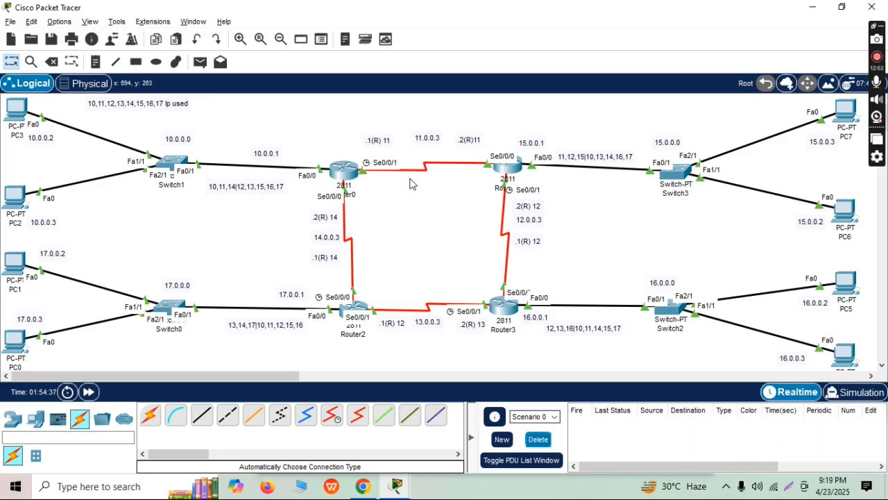
Send a simple PDU from PC7 to PC3 and clear the scenario's PDU list
left_click(200, 61)
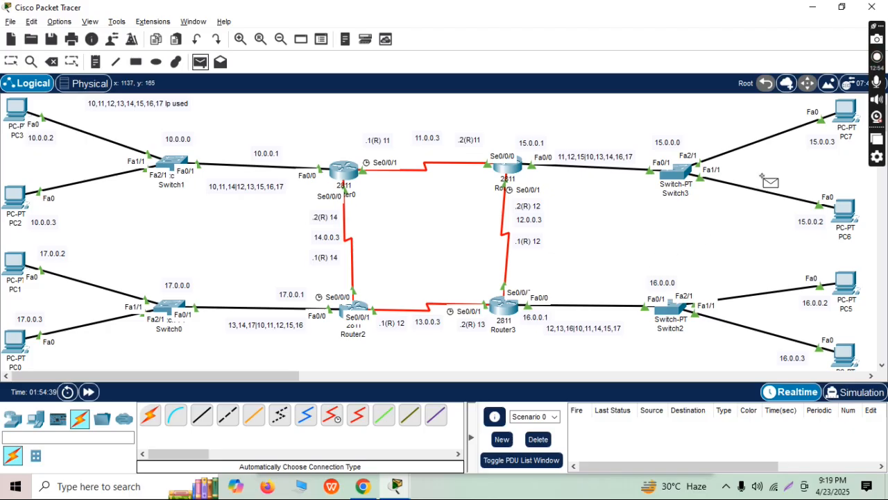
left_click(845, 111)
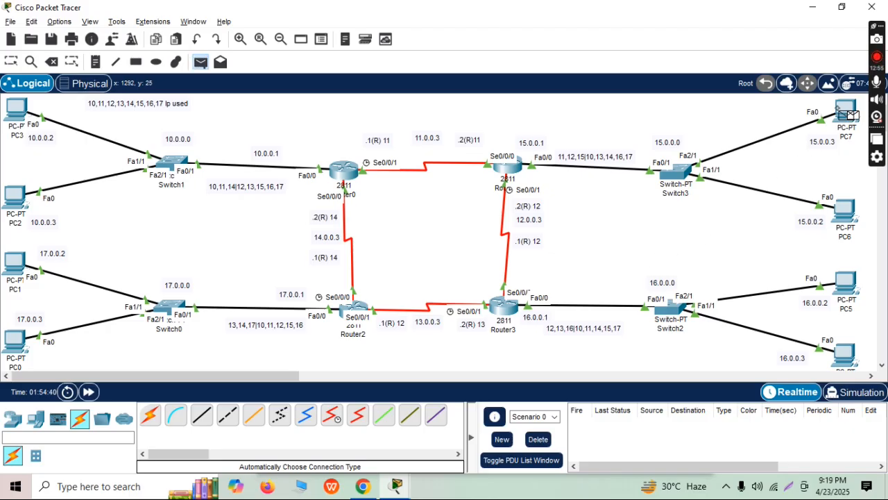
left_click(9, 106)
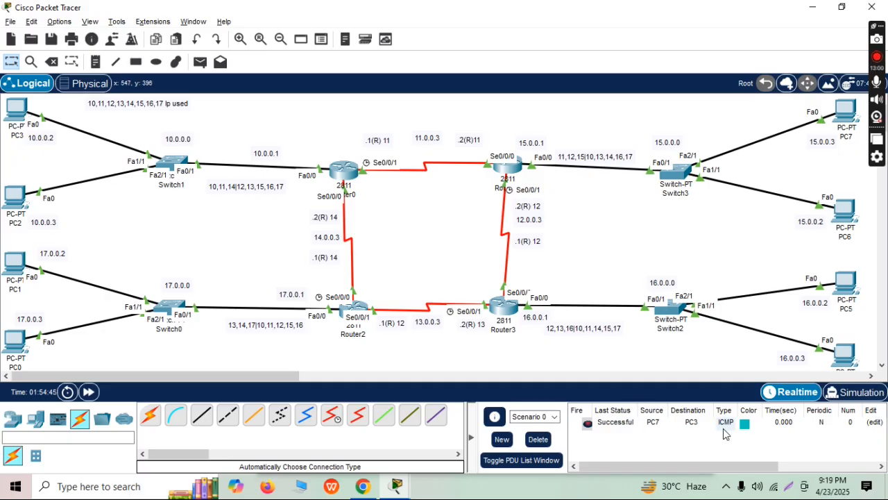
left_click(539, 439)
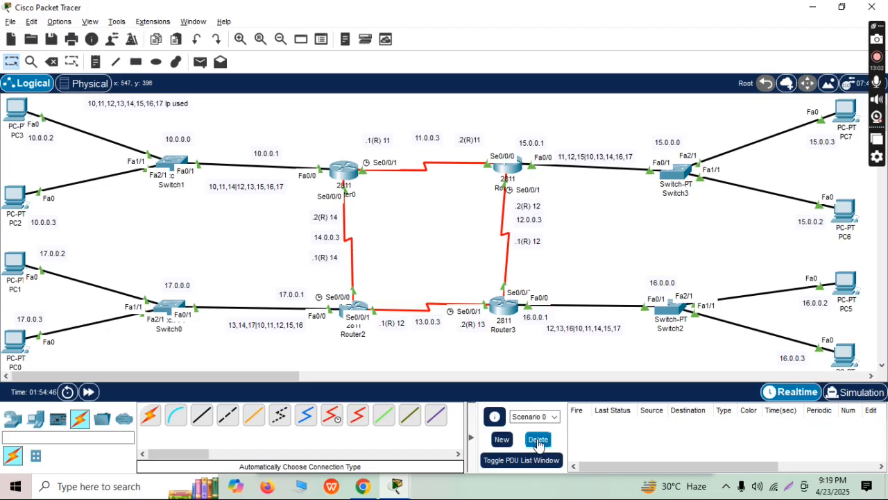
Send a simple PDU from PC7 to PC0 and clear the scenario's PDU list
left_click(200, 62)
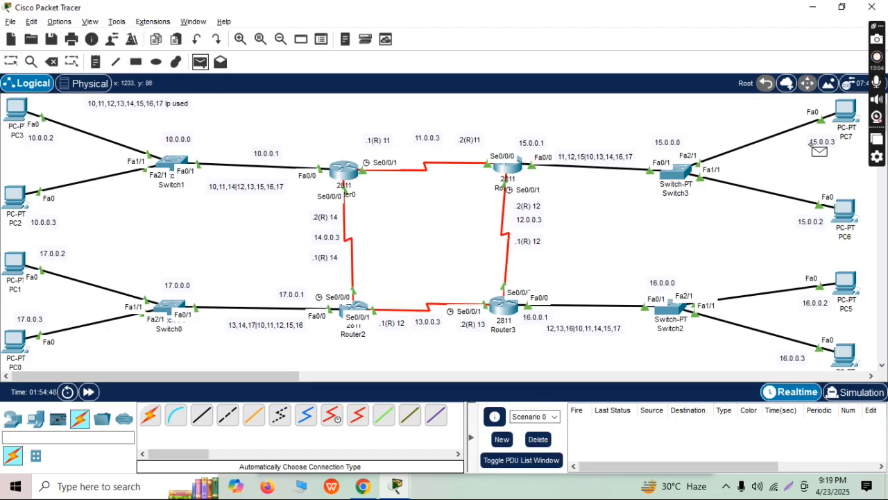
left_click(847, 111)
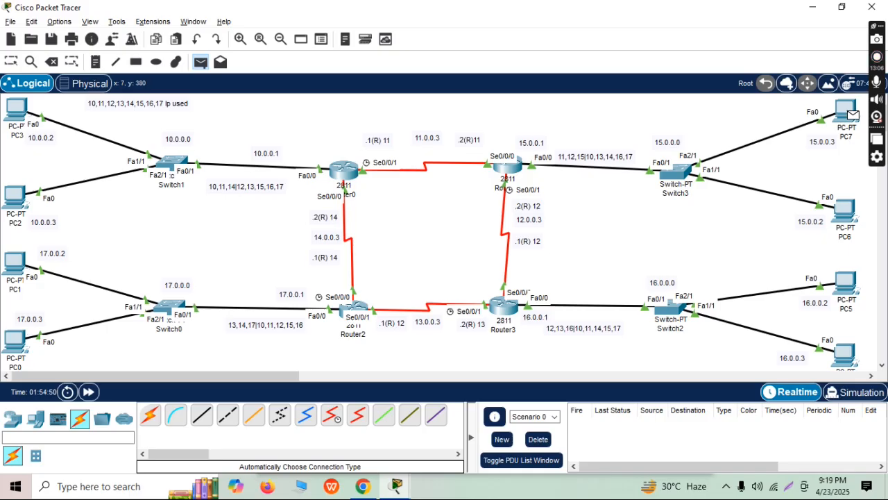
left_click(21, 345)
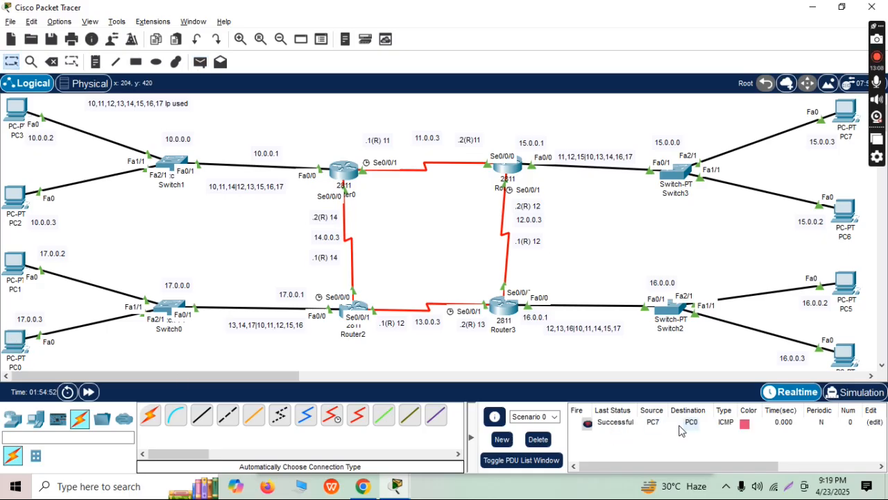
left_click(537, 438)
Send a simple PDU from PC6 to Router2 and clear the scenario's PDU list
left_click(200, 62)
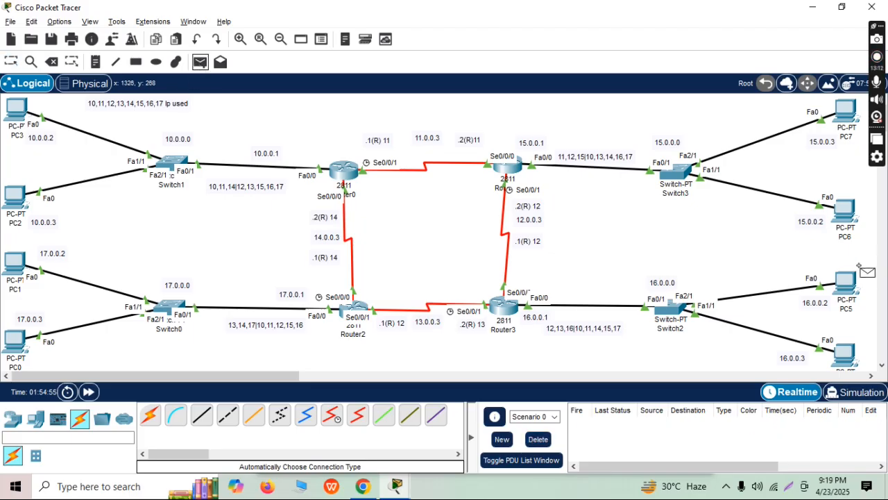
left_click(845, 210)
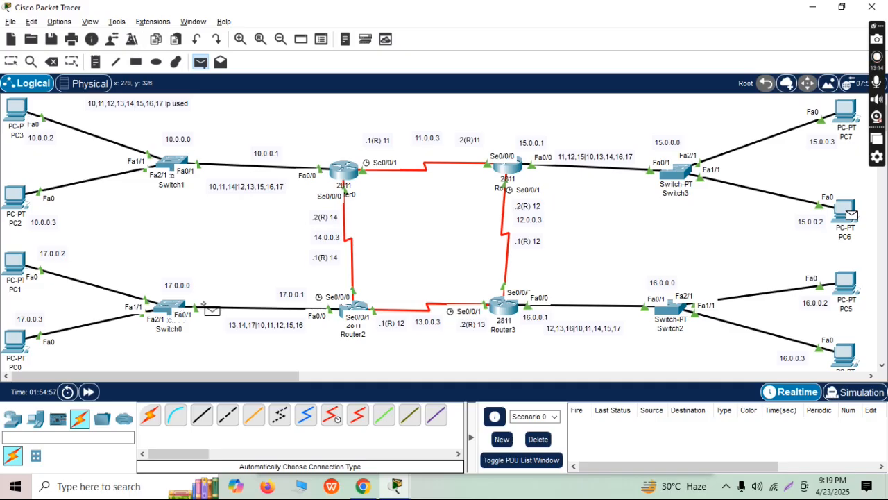
left_click(356, 307)
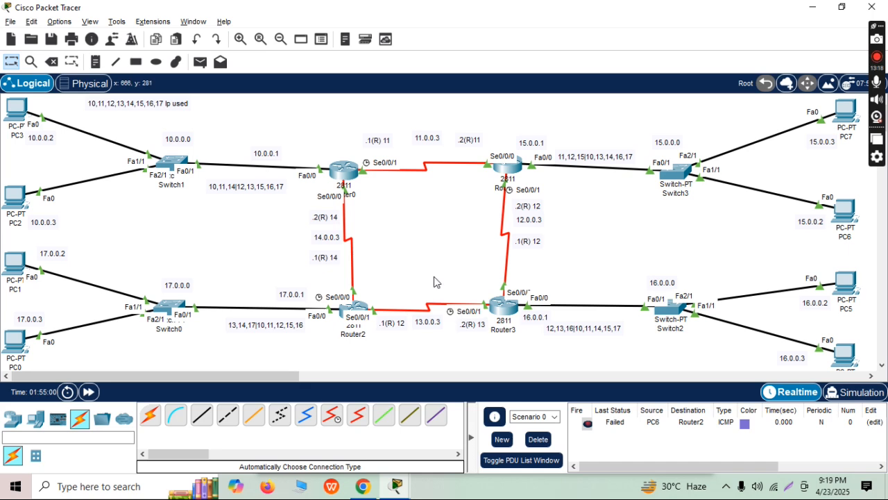
left_click(538, 438)
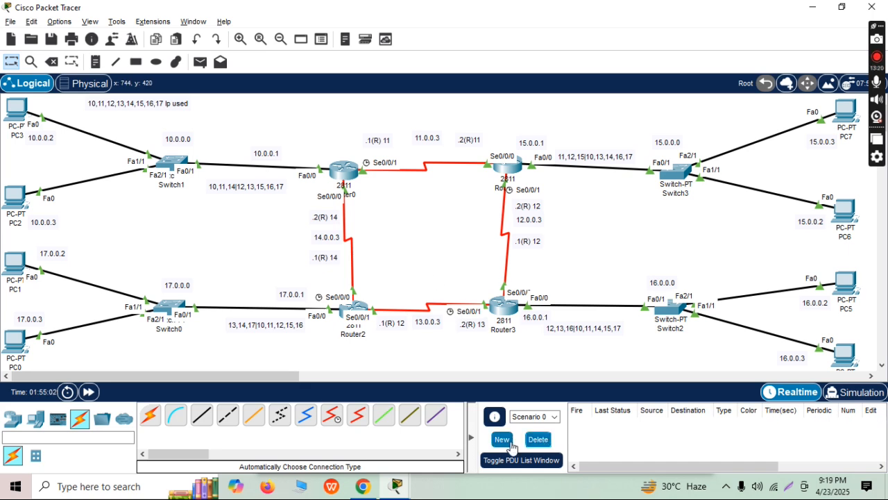
Send one simple PDU from PC6 to Router2 and another from PC6 to Router0
left_click(200, 62)
left_click(849, 211)
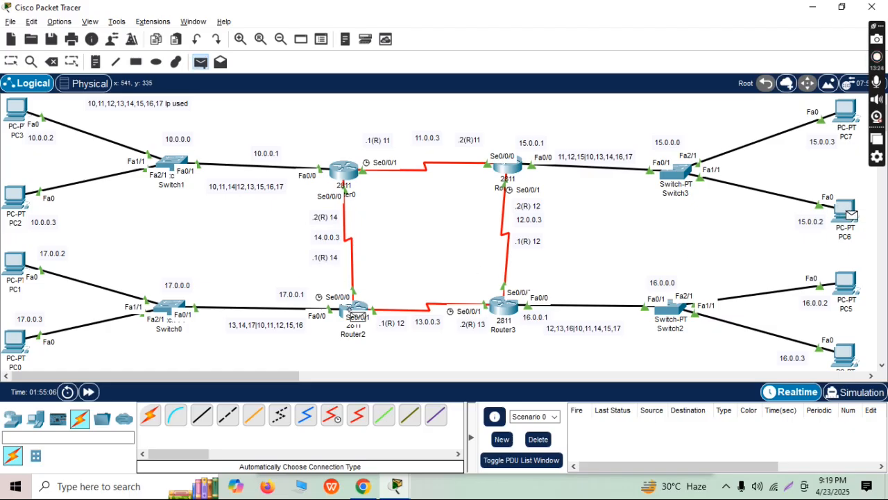
left_click(356, 309)
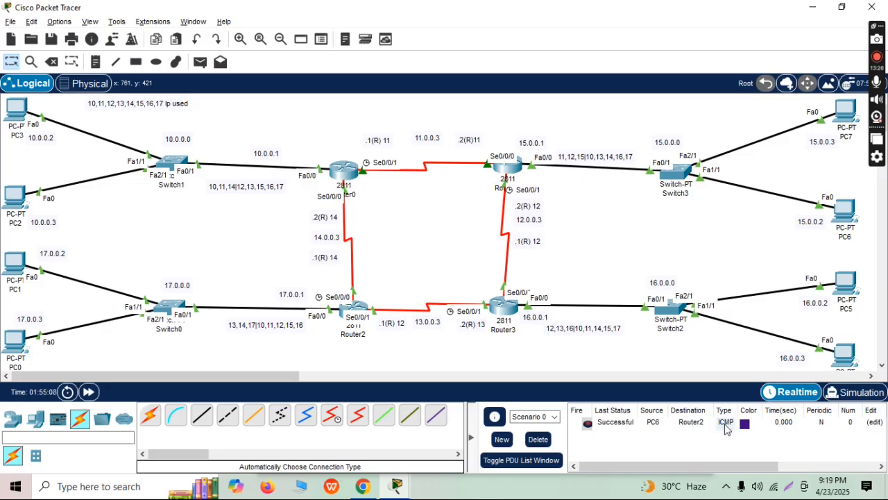
left_click(207, 69)
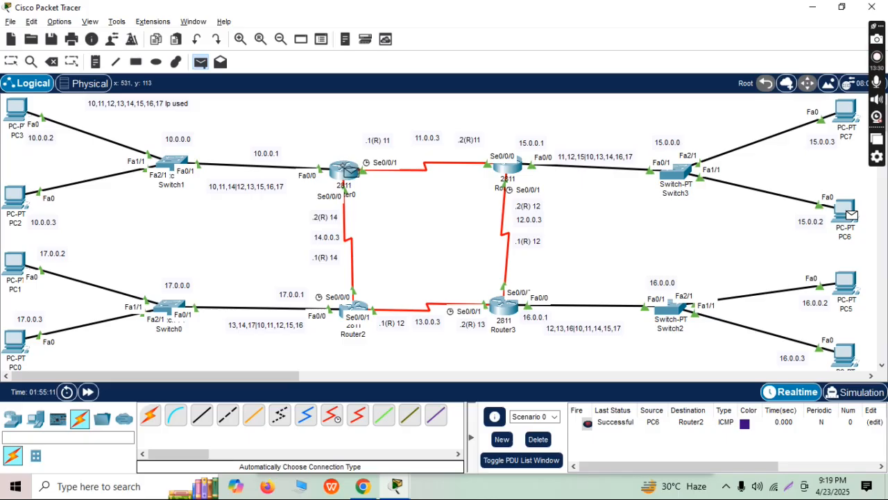
left_click(345, 169)
key("Escape")
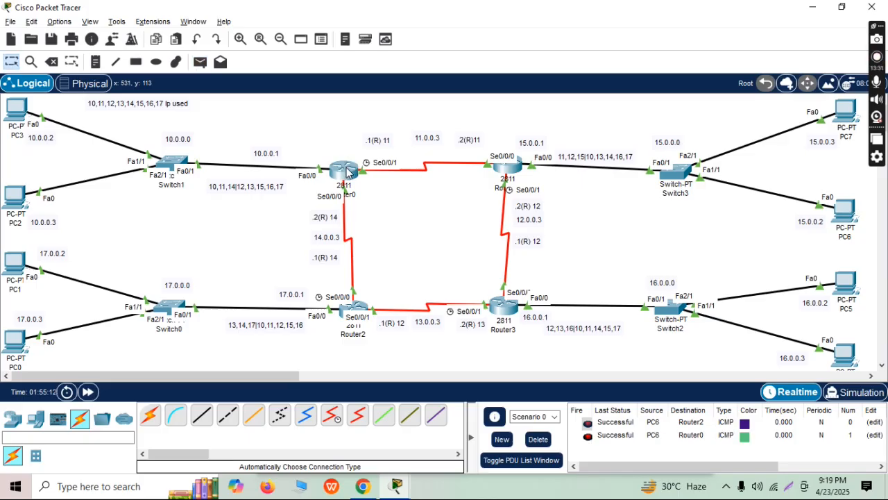
Send a simple PDU from PC5 to Router0 and clear the scenario's PDU list
left_click(200, 63)
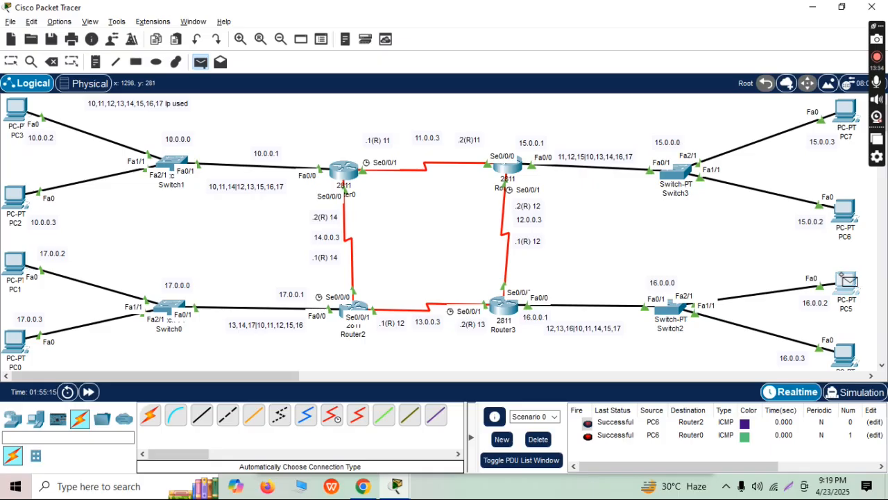
left_click(345, 169)
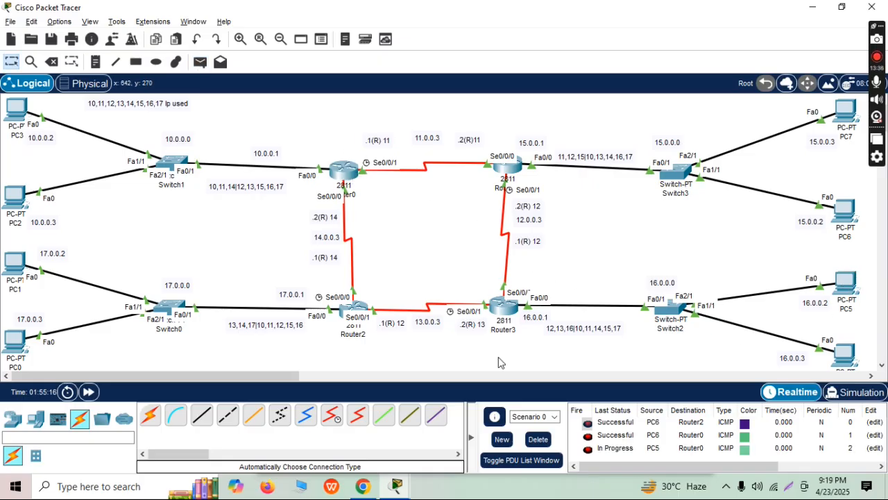
left_click(537, 440)
Send one simple PDU from PC6 to Router0 and another from PC6 to PC2
left_click(200, 61)
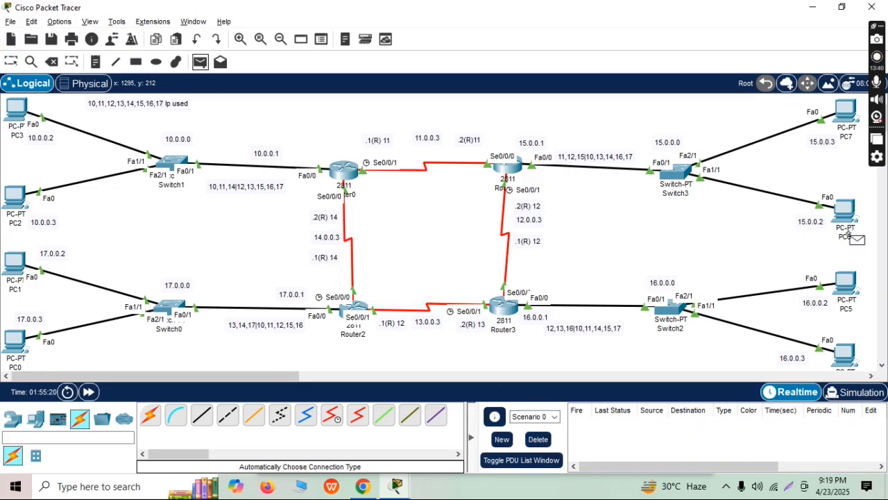
left_click(847, 207)
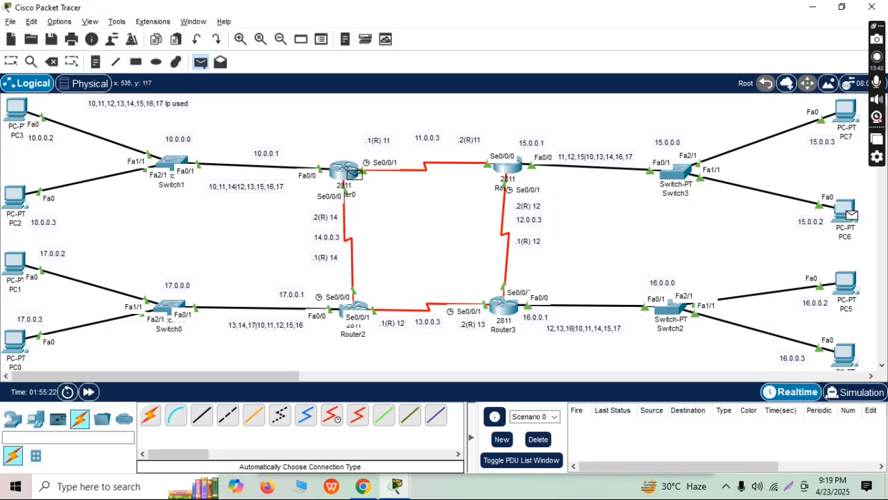
left_click(349, 172)
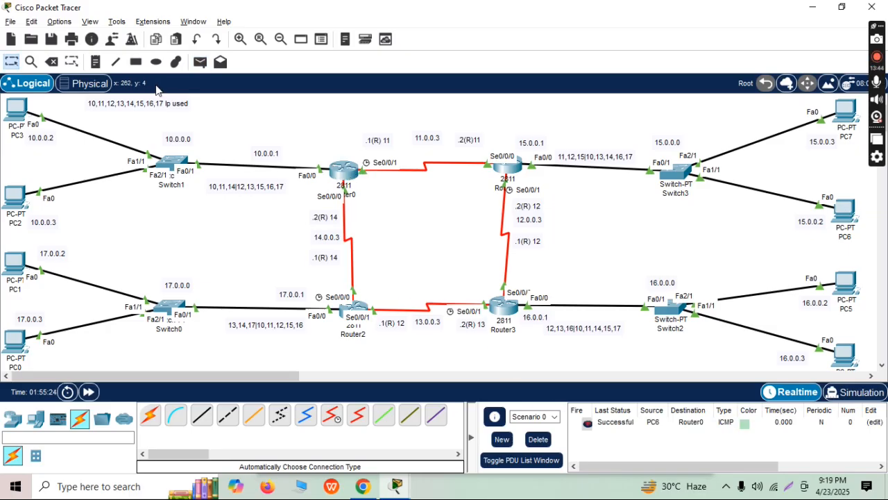
left_click(200, 62)
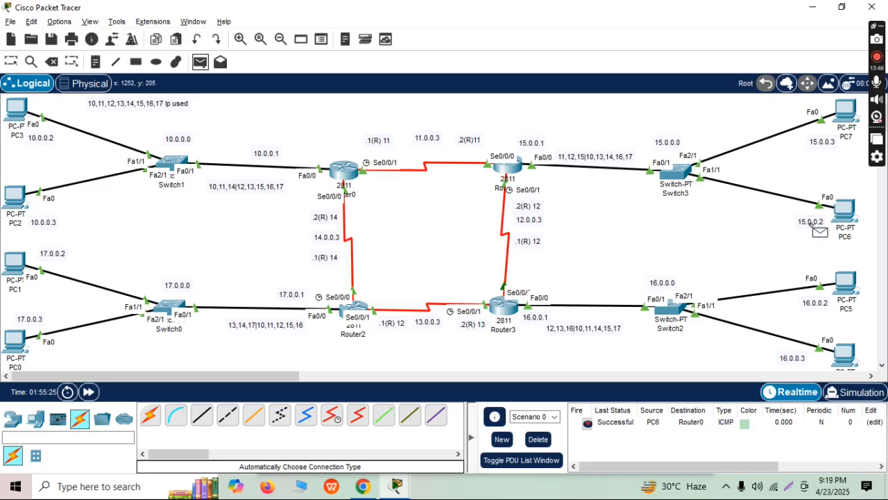
left_click(842, 208)
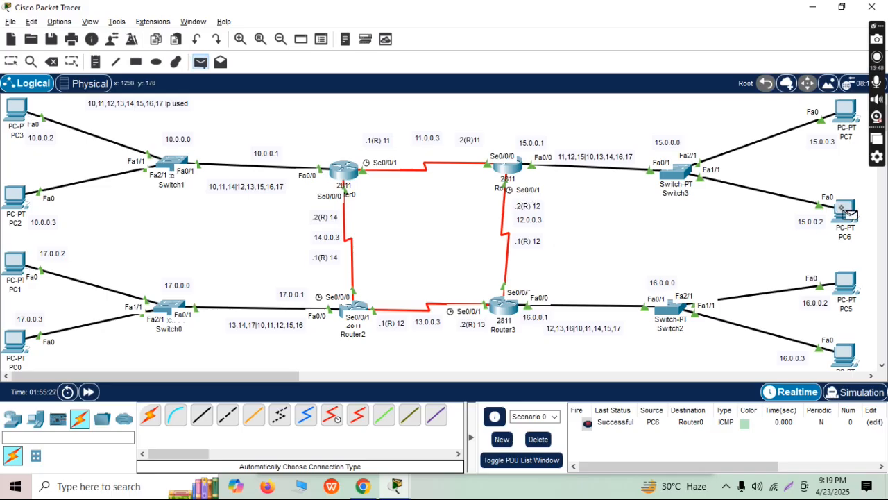
left_click(15, 196)
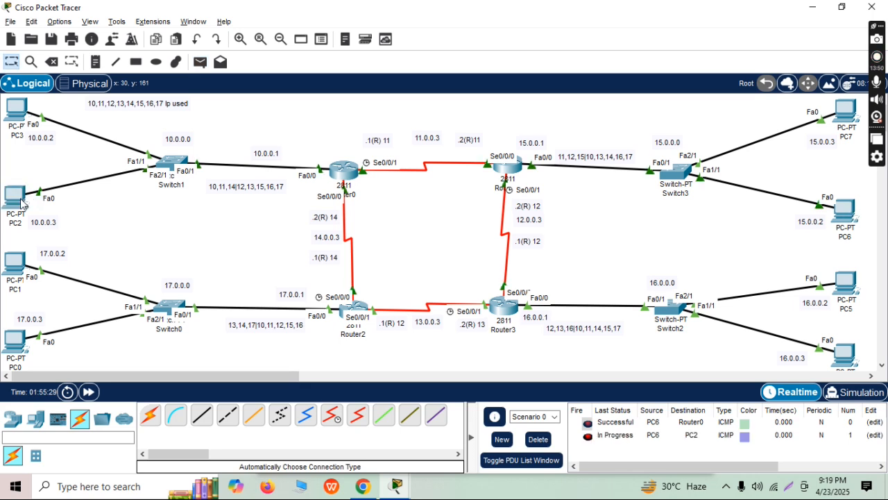
Send a simple PDU from PC4 to PC0
left_click(201, 63)
left_click(846, 354)
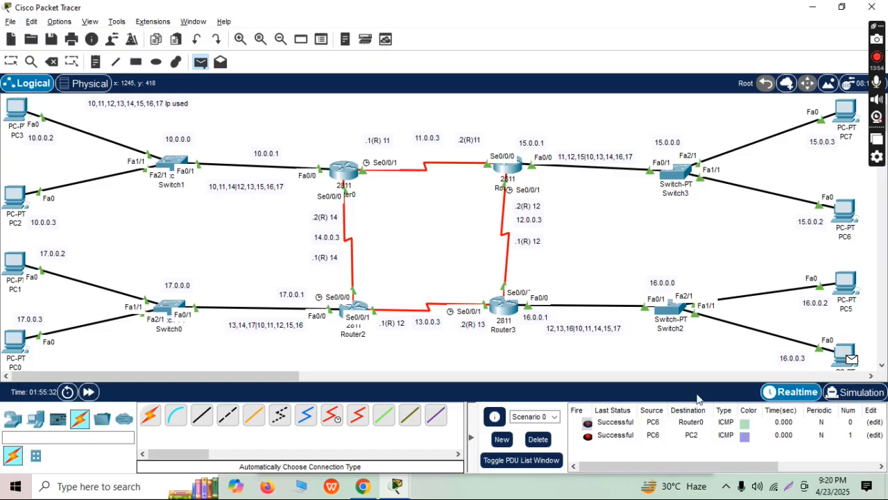
left_click(15, 350)
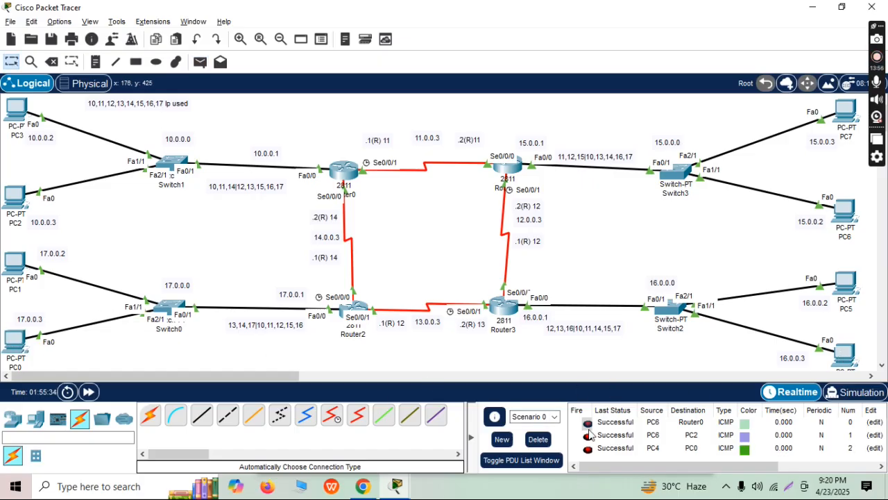
Clear the scenario's PDU list and send a simple PDU from PC4 to PC1
left_click(538, 438)
left_click(200, 63)
left_click(848, 355)
left_click(15, 263)
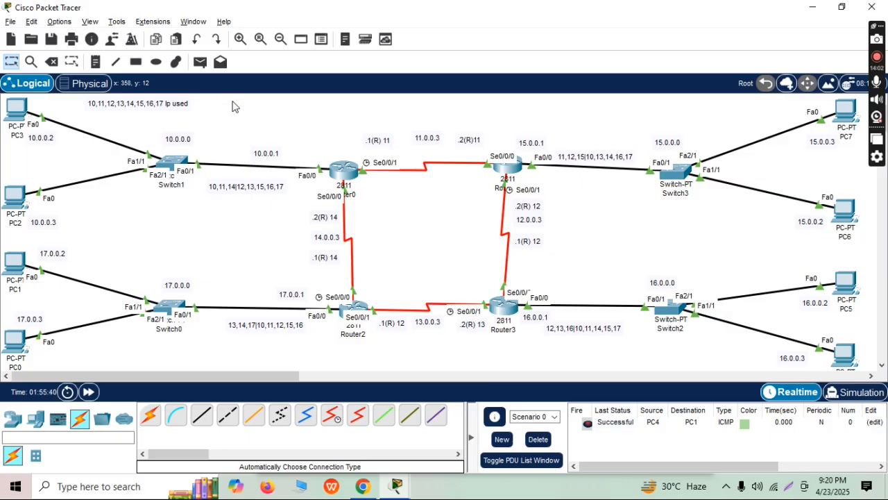
Send one simple PDU from PC4 to Router1 and another from PC4 to Router3
left_click(199, 62)
left_click(852, 356)
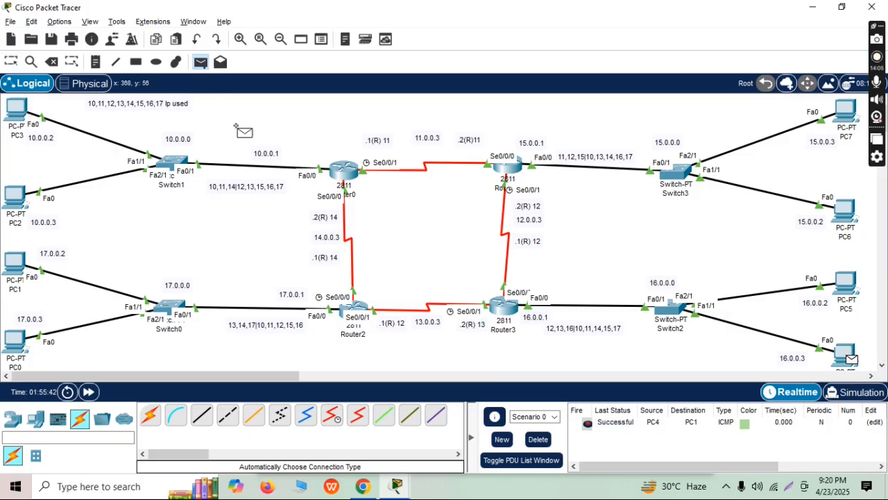
left_click(512, 168)
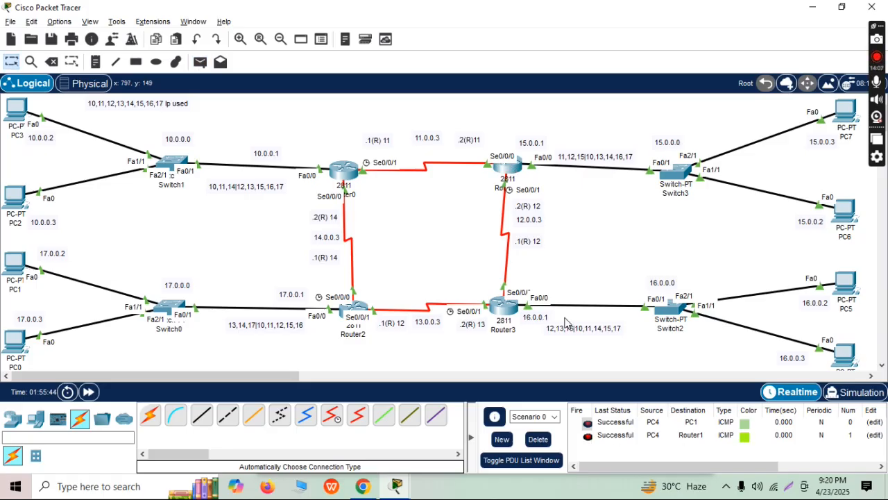
left_click(202, 65)
left_click(849, 354)
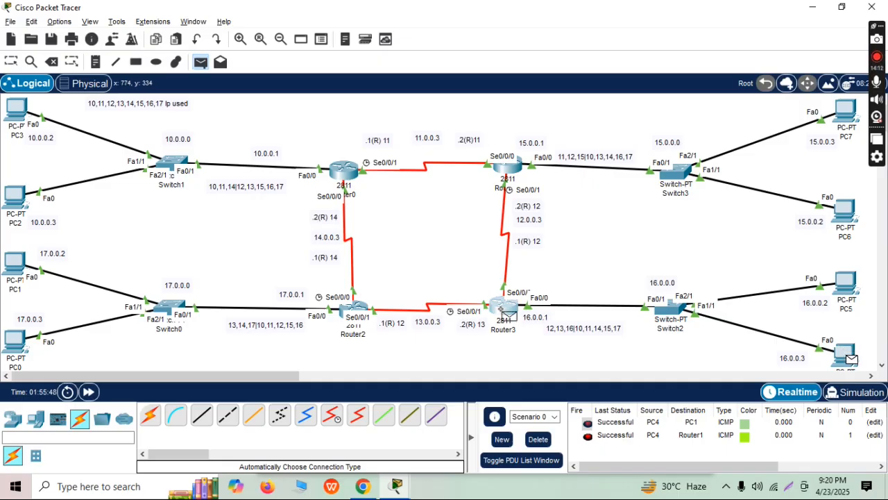
left_click(508, 313)
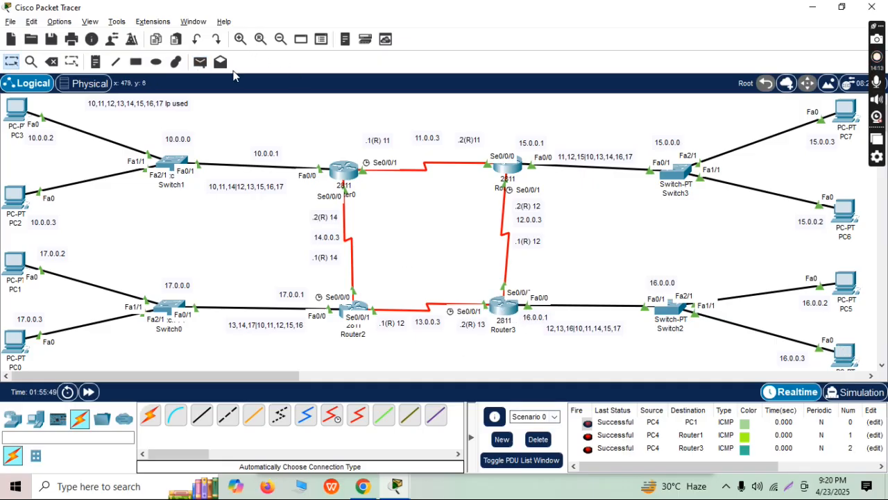
Clear the scenario's PDU list and send a simple PDU from PC4 to Router0
left_click(538, 443)
left_click(200, 62)
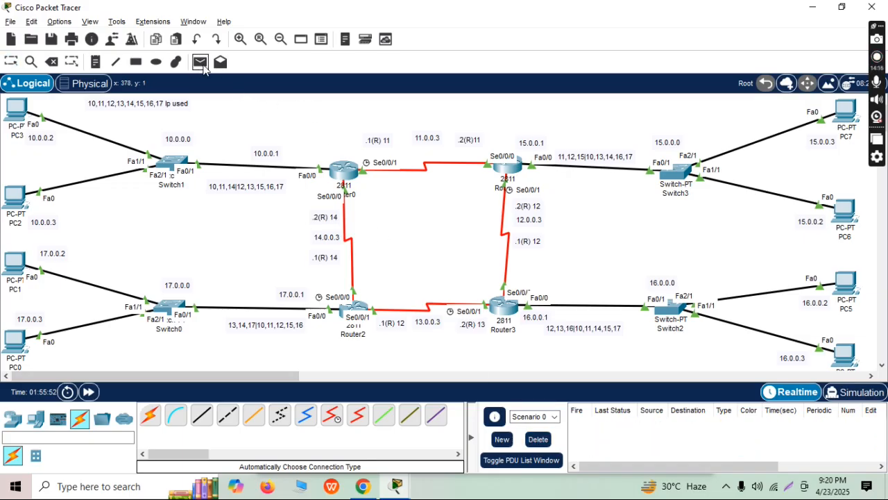
left_click(845, 353)
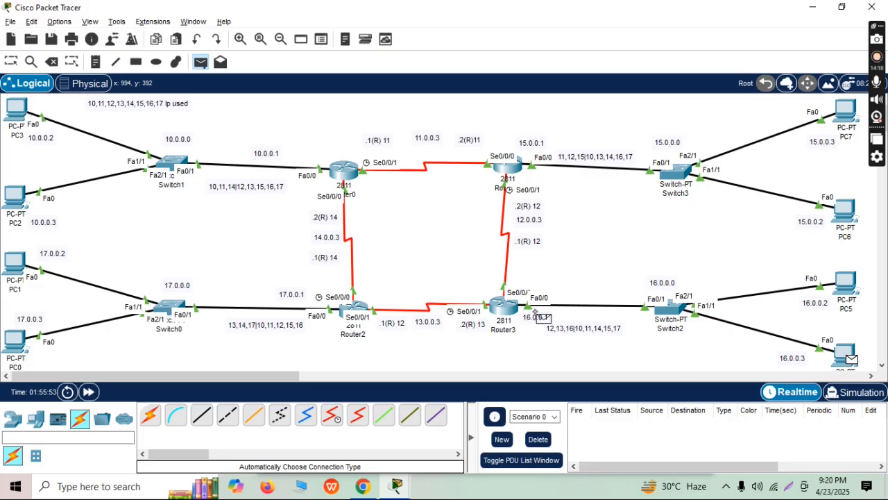
left_click(350, 179)
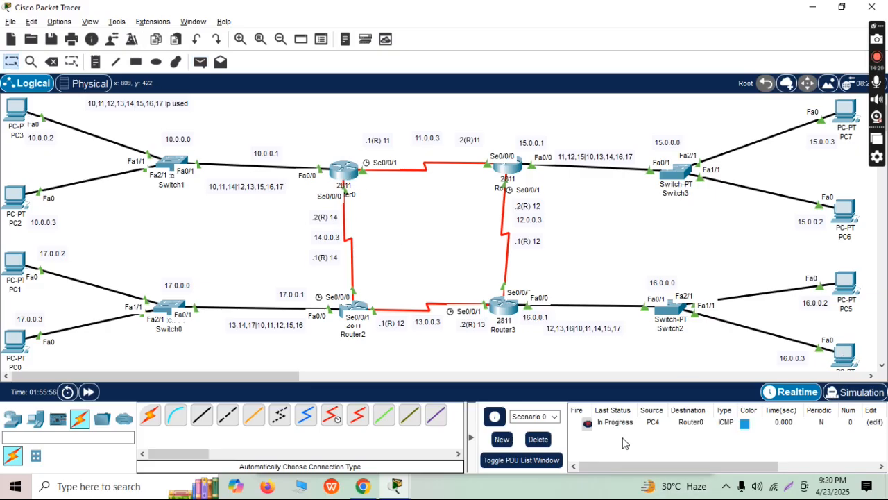
Delete the pending PDU to Router0 and resend a simple PDU from PC4 to Router0
left_click(540, 440)
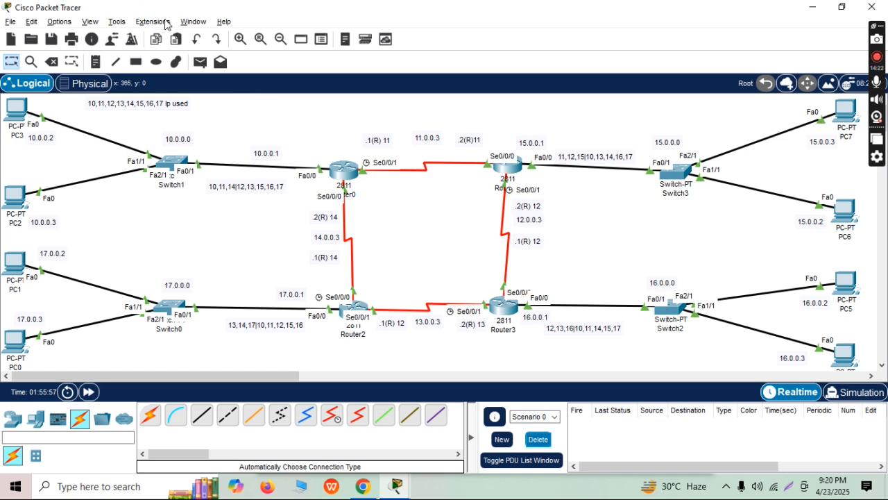
left_click(200, 62)
left_click(848, 355)
left_click(344, 172)
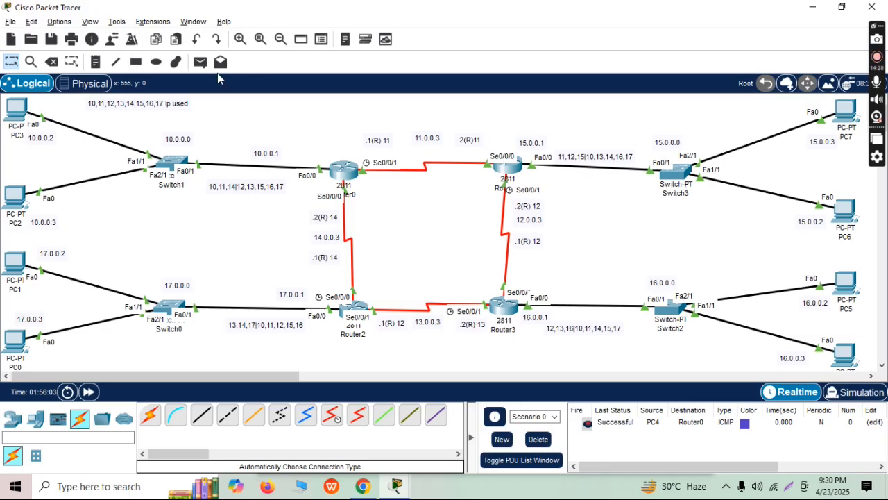
Send another simple PDU from PC4 to PC1 in the 17.0.0.0 network
left_click(200, 61)
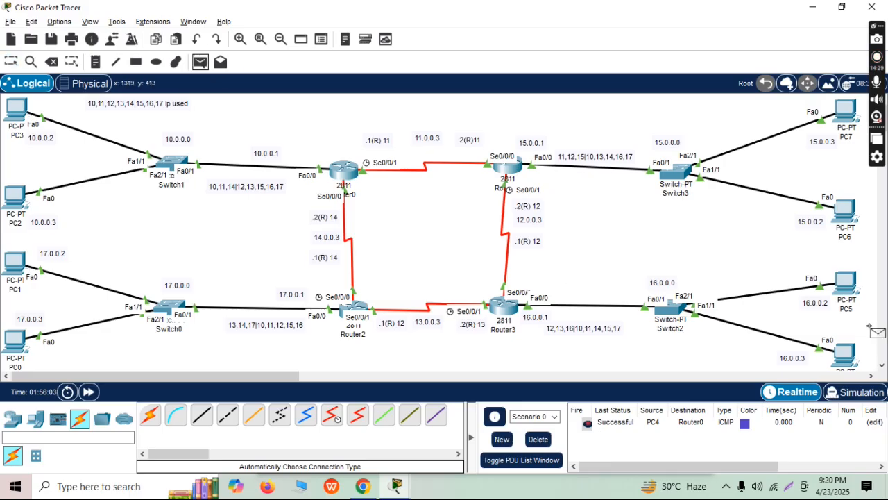
left_click(848, 355)
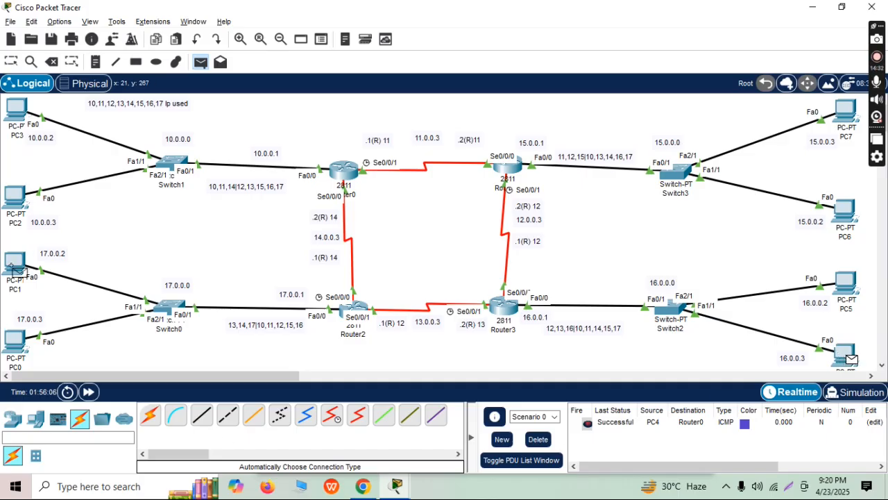
left_click(14, 268)
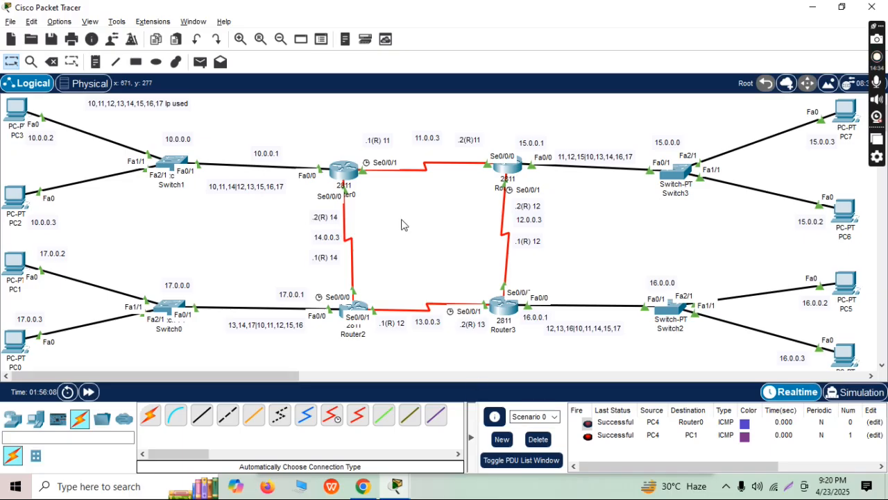
Send a simple PDU from PC4 to PC0 and clear the scenario's PDU list
left_click(200, 61)
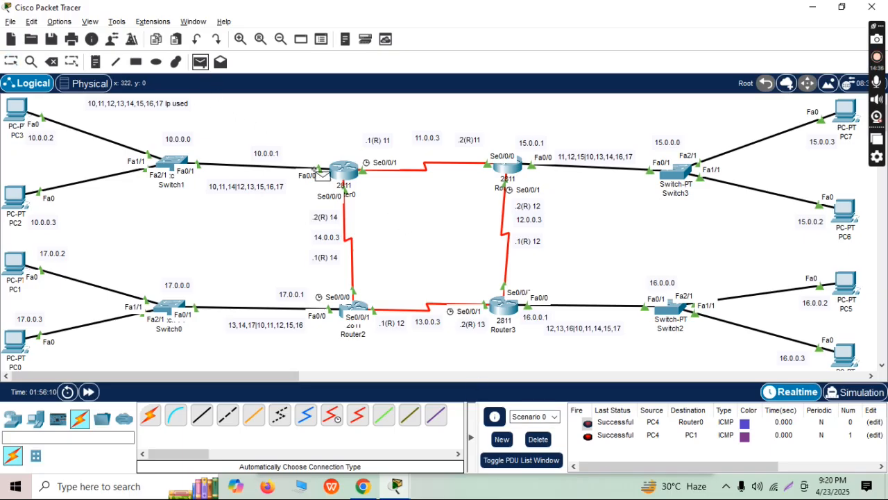
left_click(845, 354)
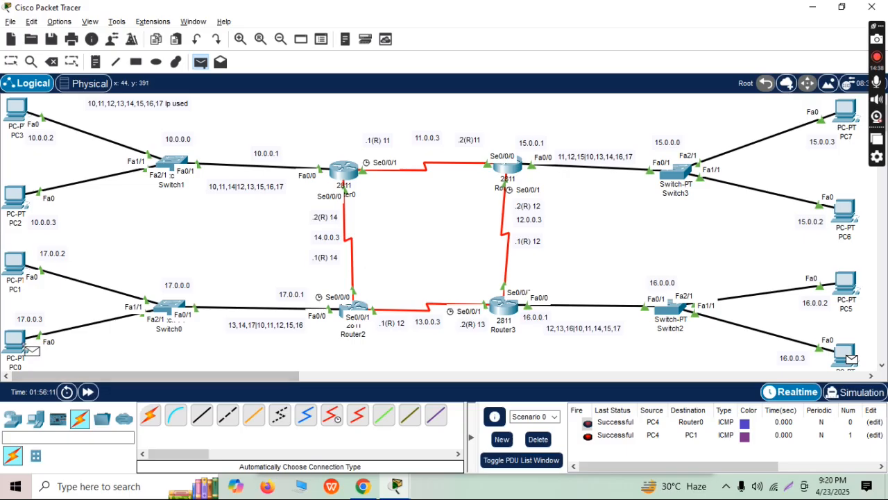
left_click(14, 340)
left_click(540, 440)
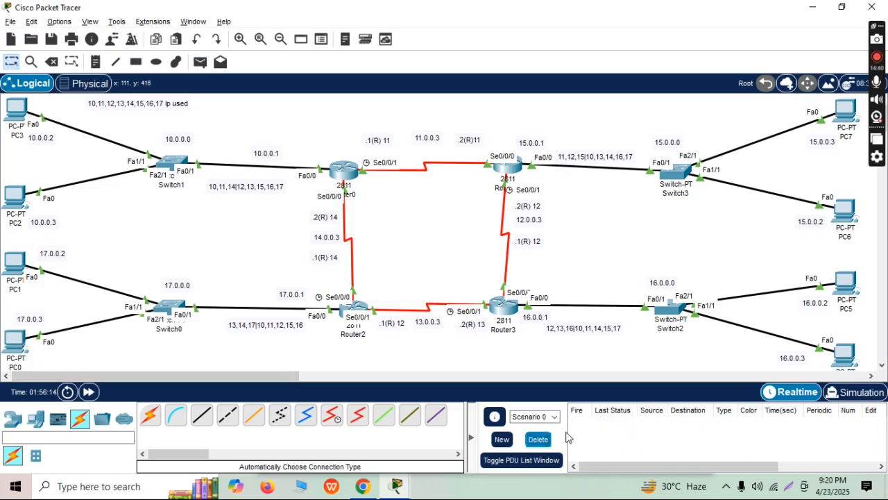